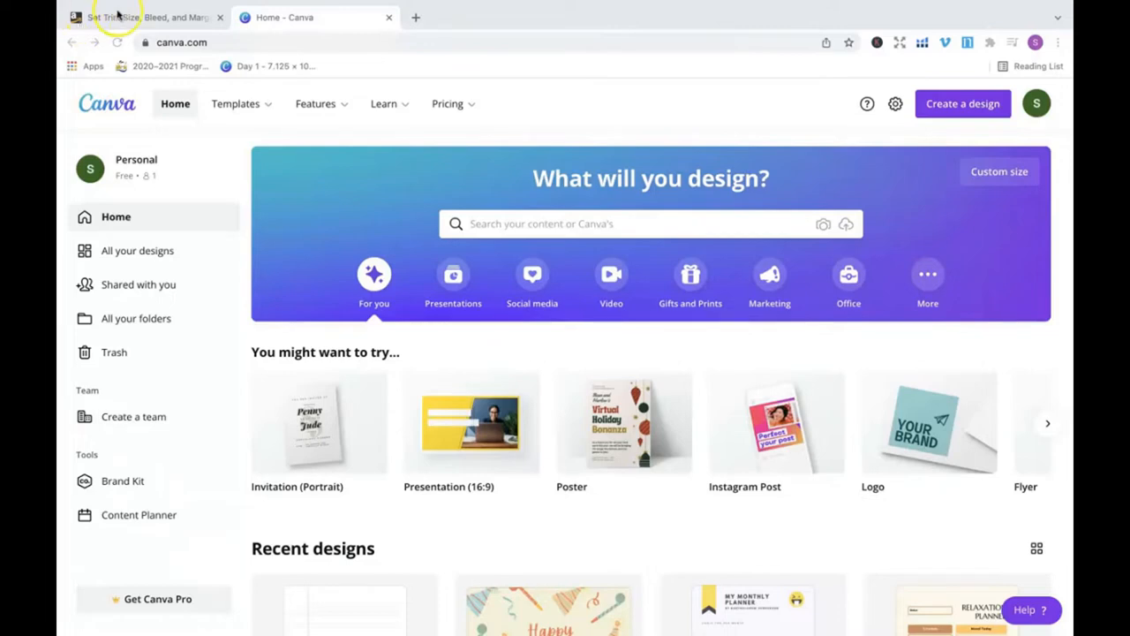
Step: Start a custom-size design, set the units to inches and enter a width of 6.25
click(148, 21)
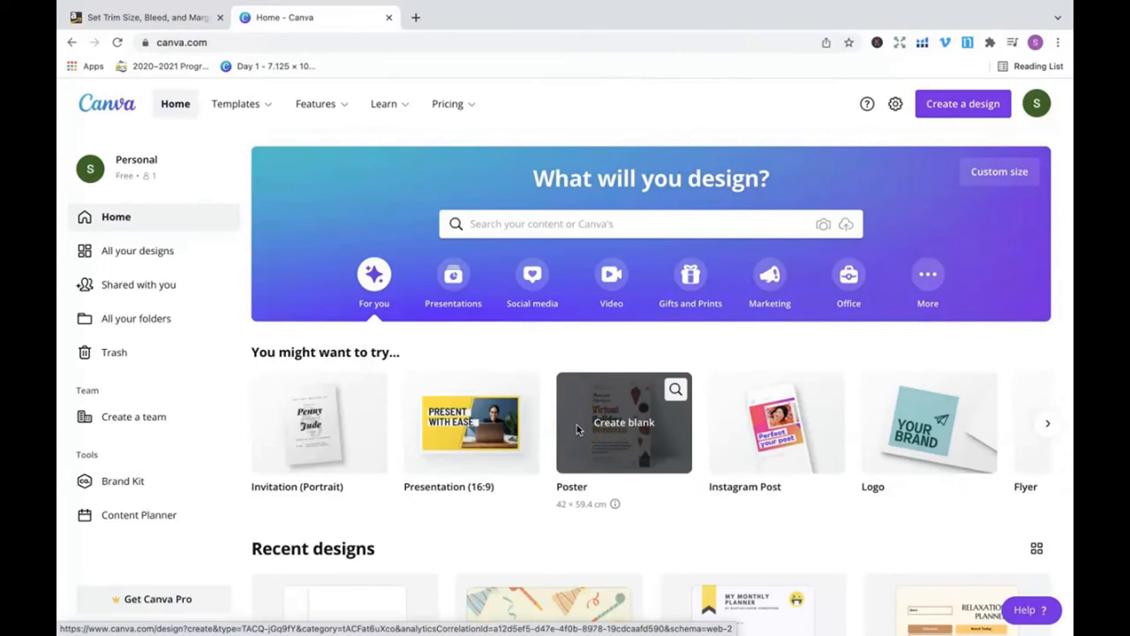
click(993, 177)
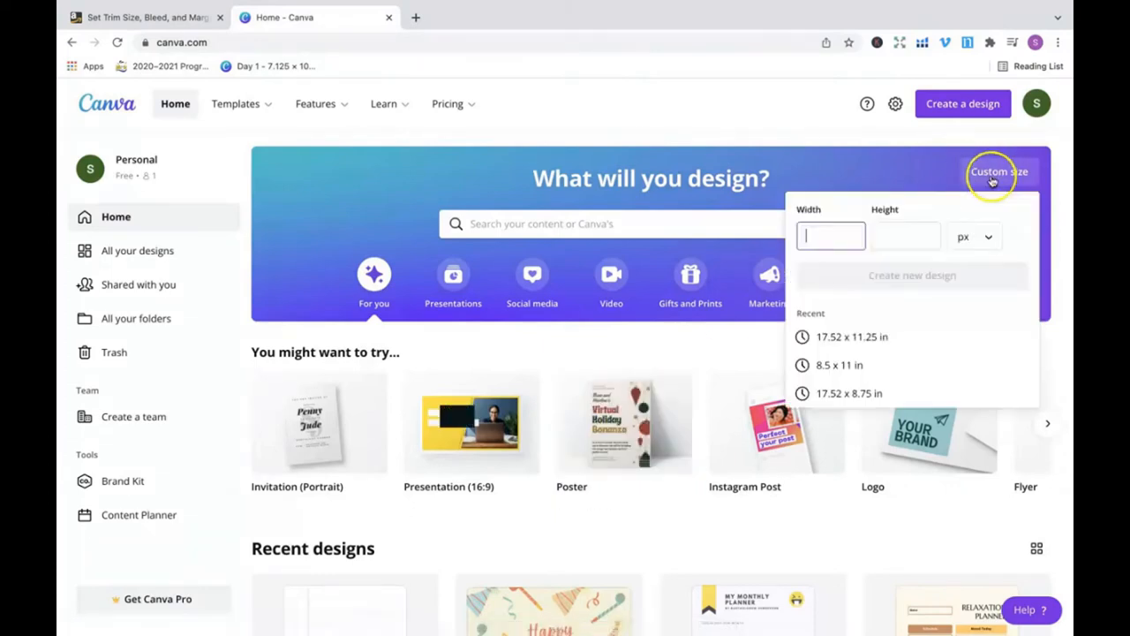
click(993, 238)
click(987, 270)
click(846, 234)
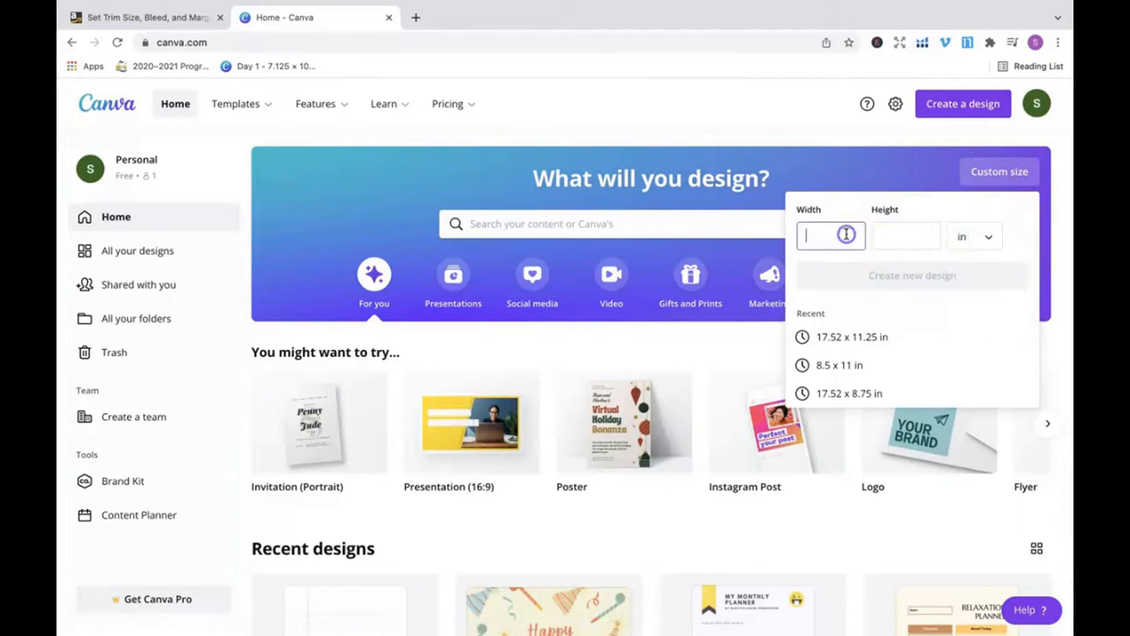
text(6.)
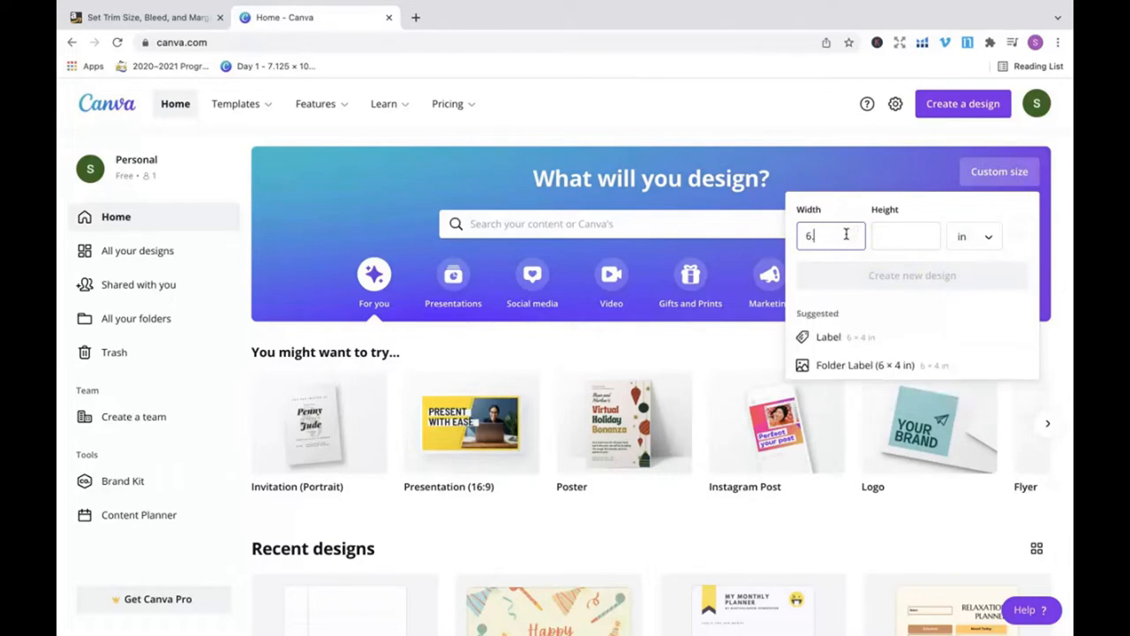
text(25)
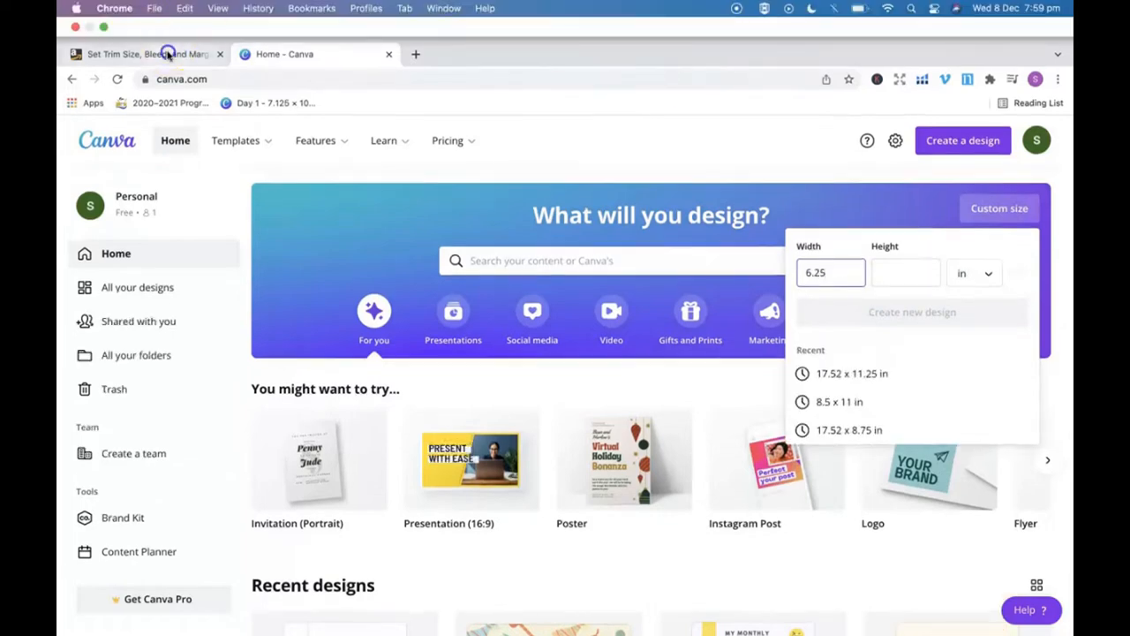
Step: Check KDP's table of page sizes with bleed and correct the custom width to 6.125 in
click(148, 50)
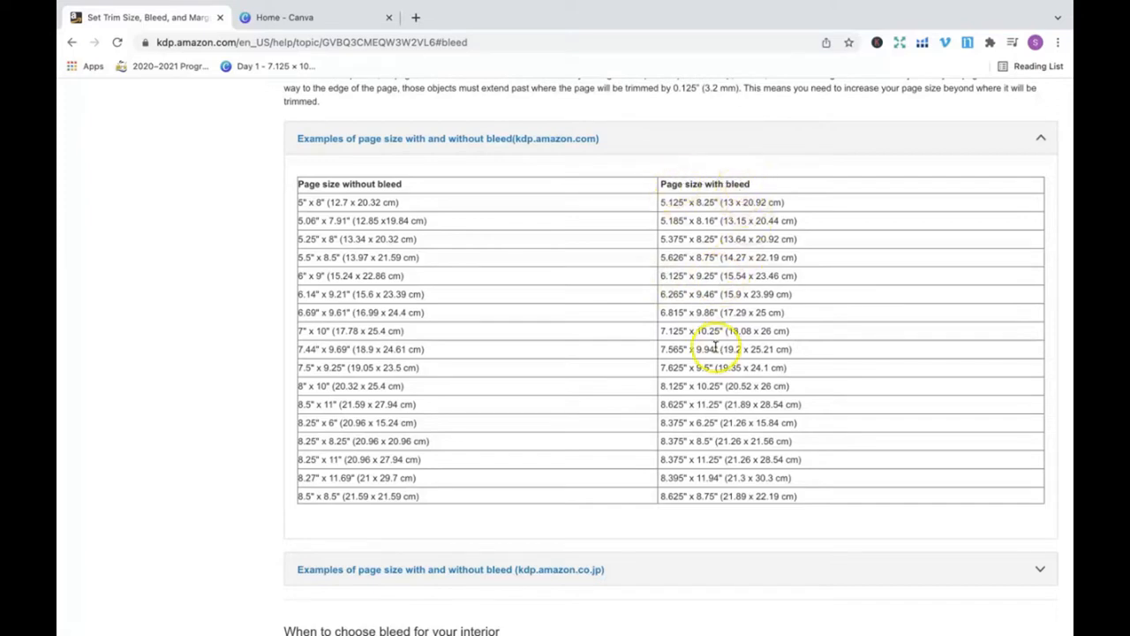
click(285, 16)
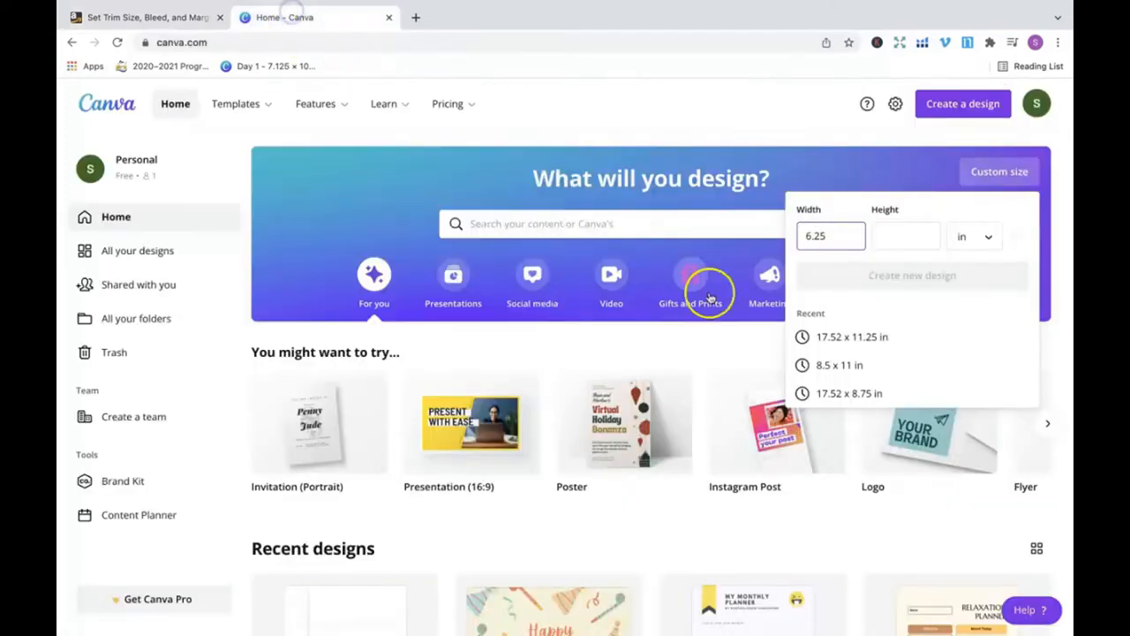
click(814, 237)
text(1)
Step: Set the custom height to 9.25 in and create the new design
click(918, 236)
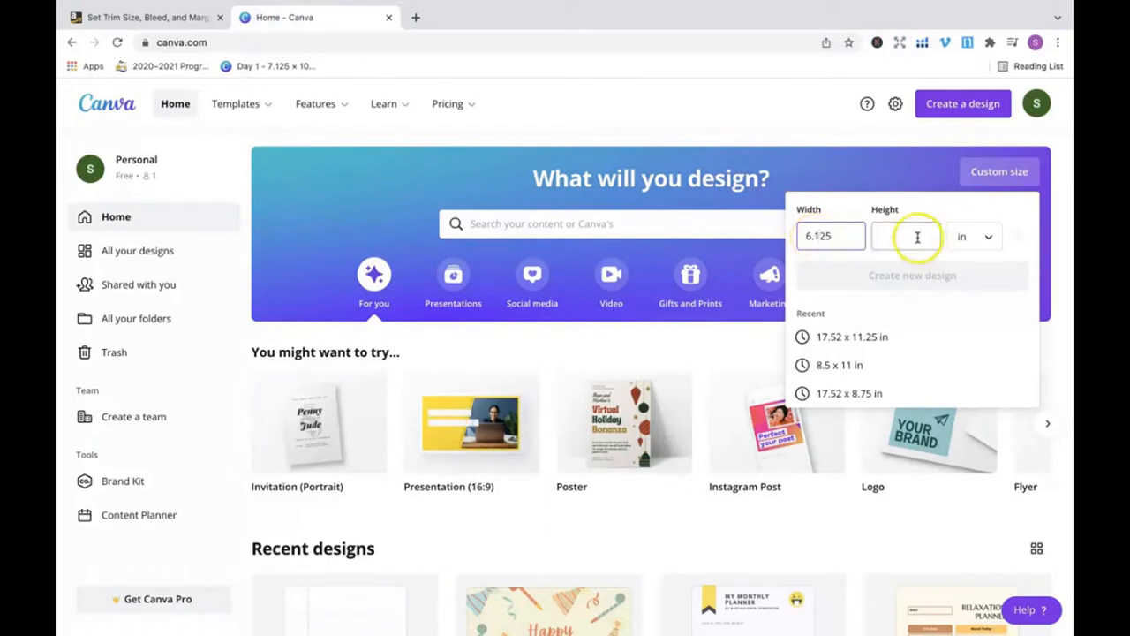
text(9.)
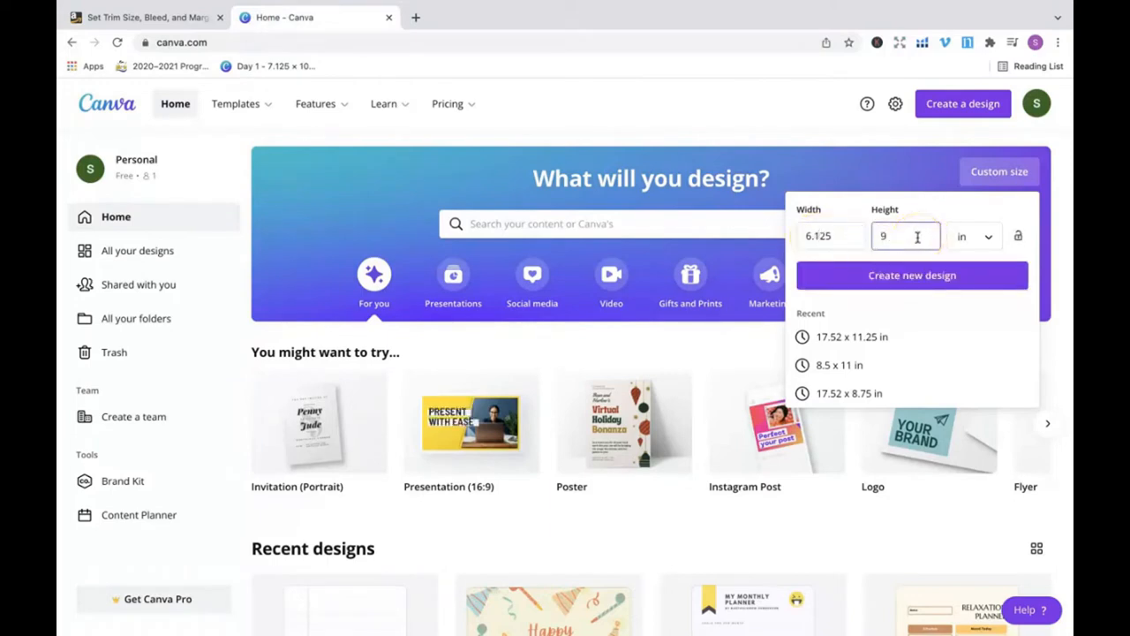
text(25)
click(921, 280)
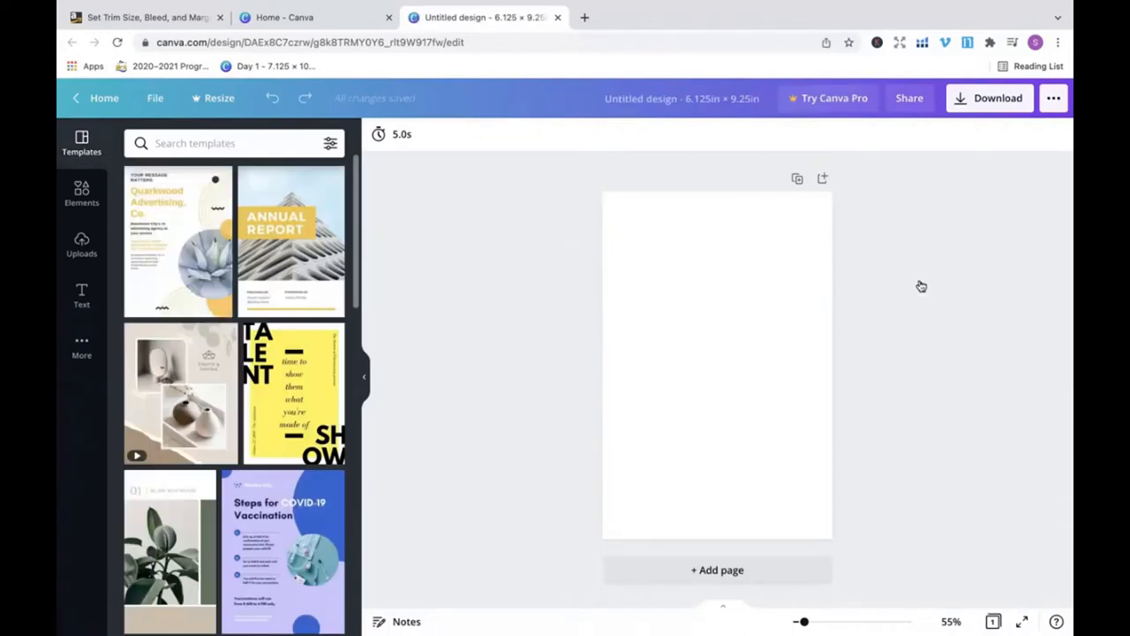
Step: Show the margins on the blank page
click(621, 254)
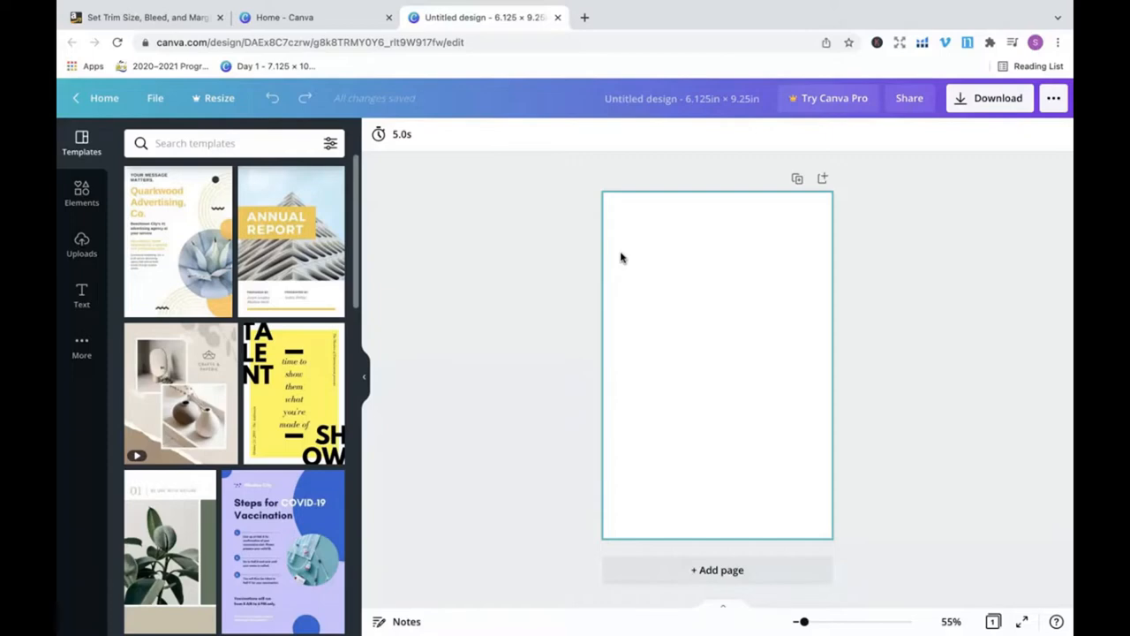
click(162, 99)
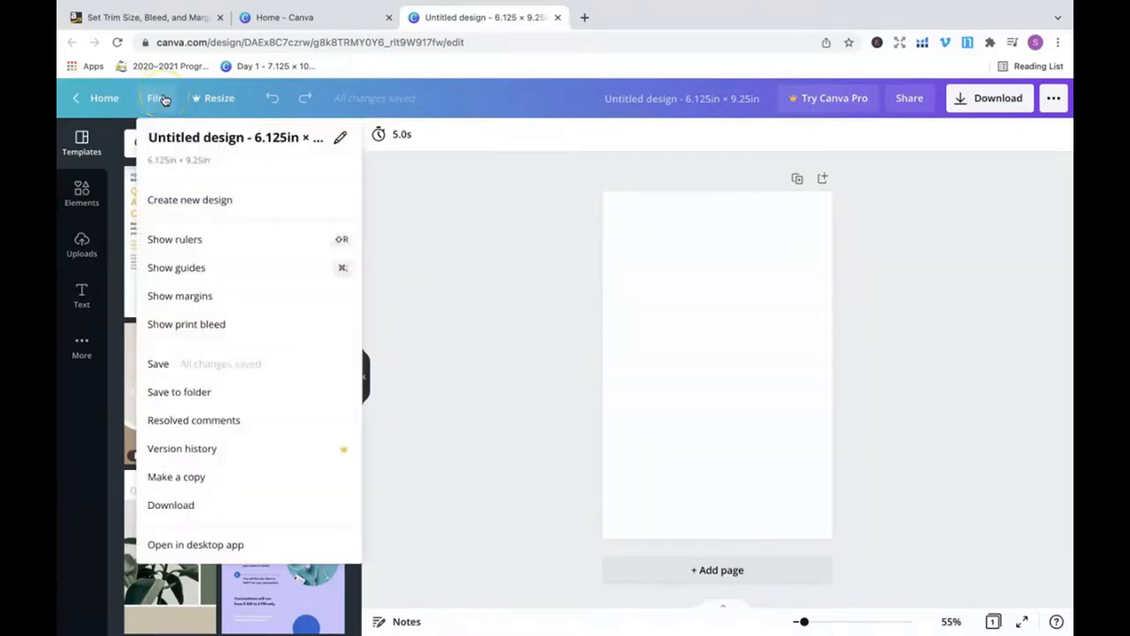
click(178, 297)
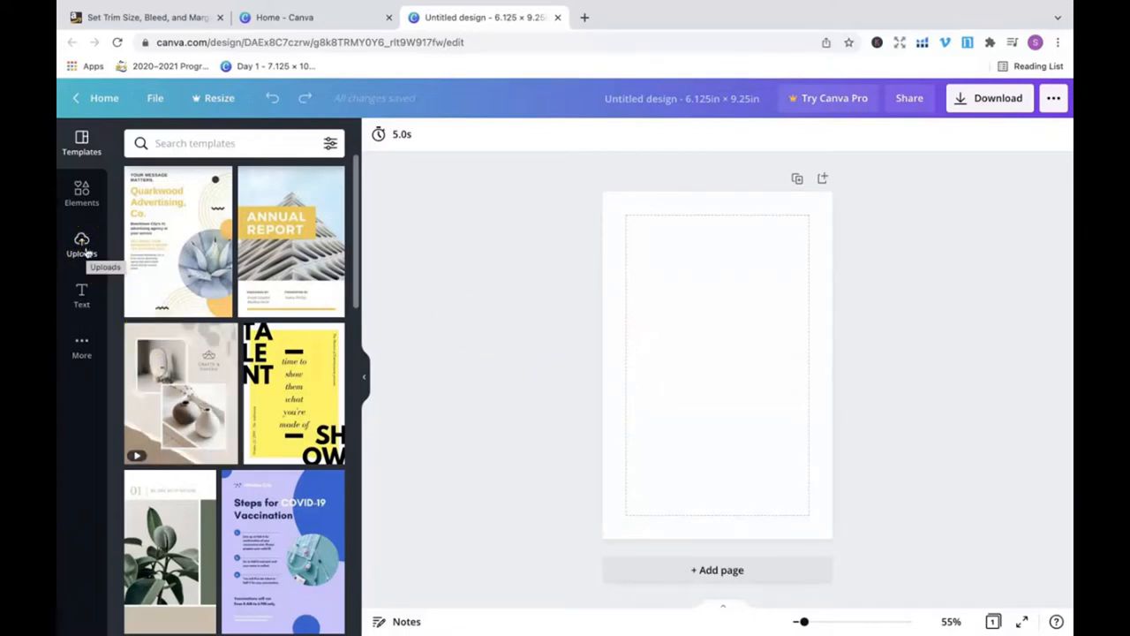
Step: Add a plain straight line and stretch it horizontally from margin to margin near the top of the page
click(82, 191)
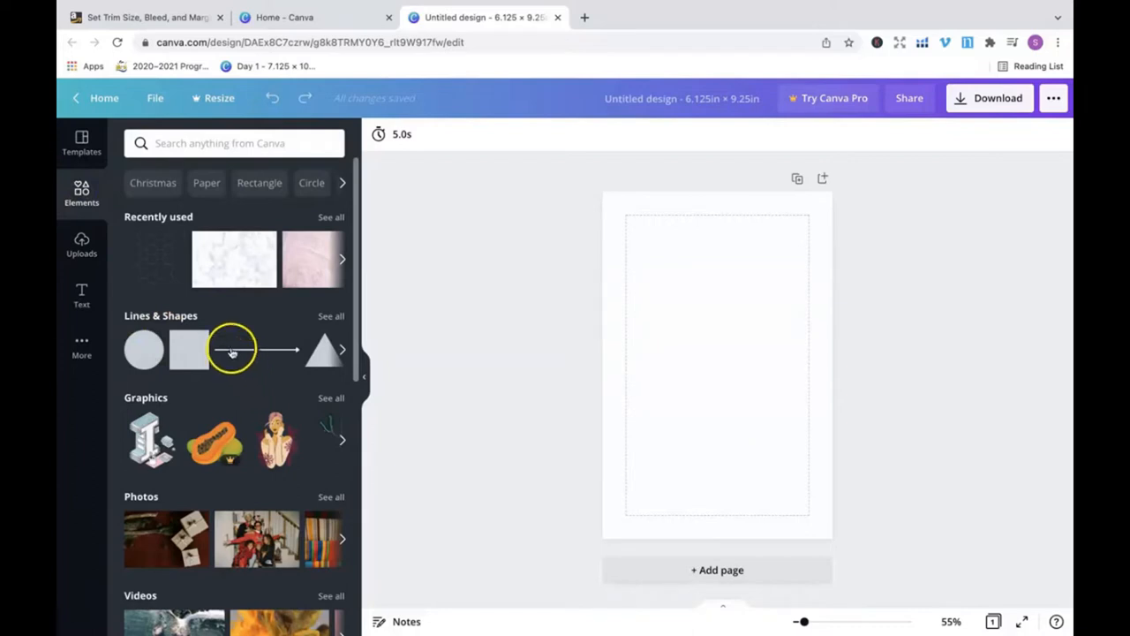
click(271, 150)
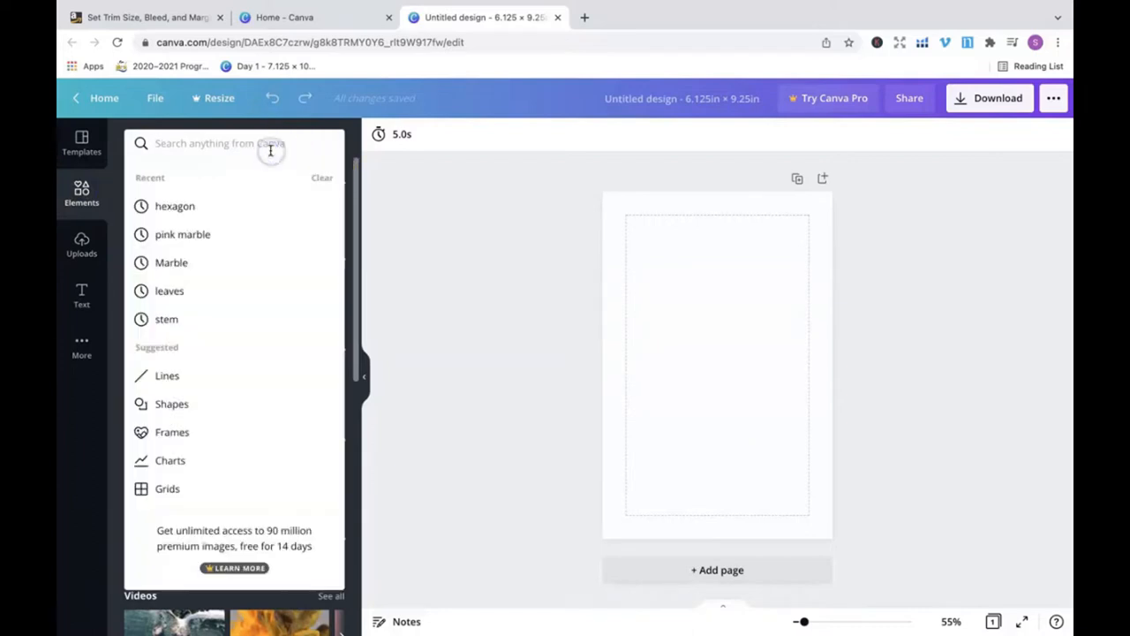
click(469, 253)
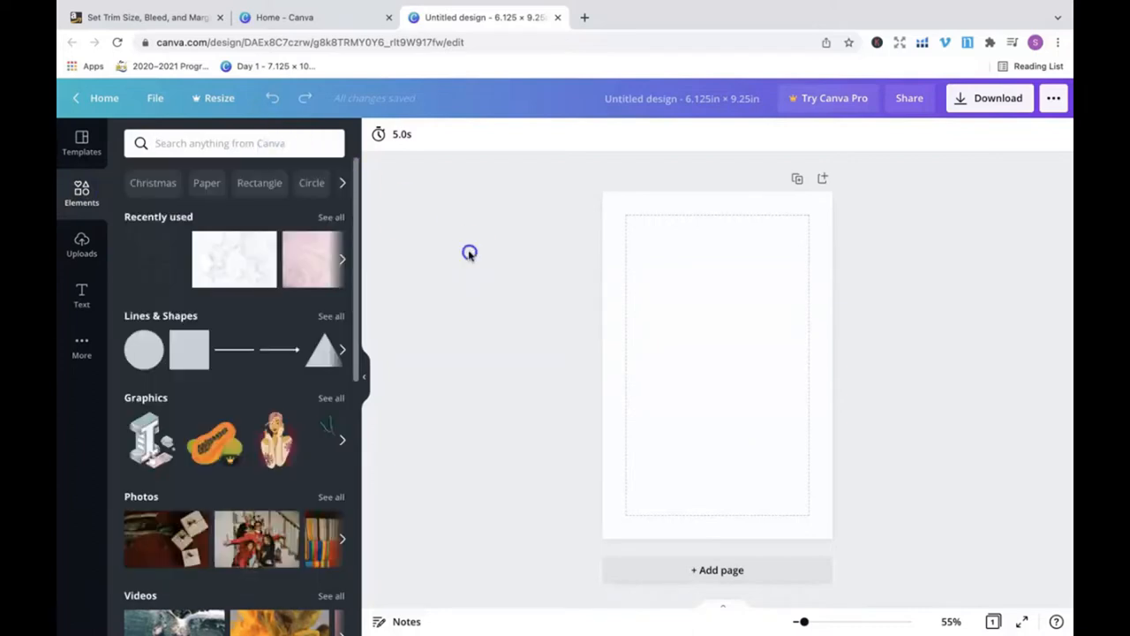
click(229, 353)
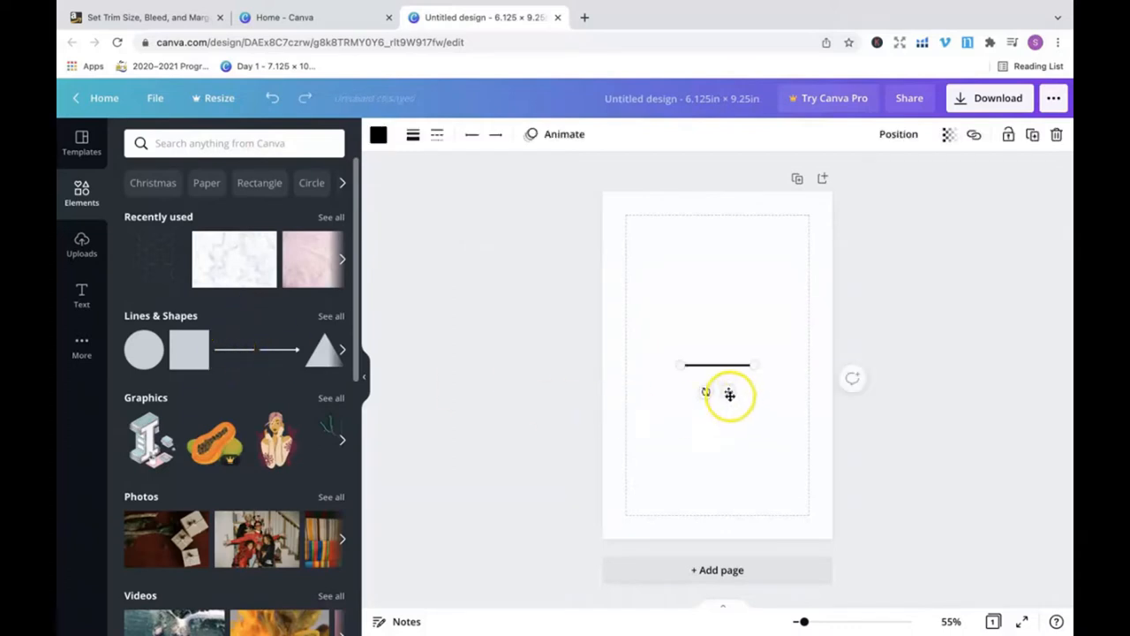
drag(729, 395, 672, 296)
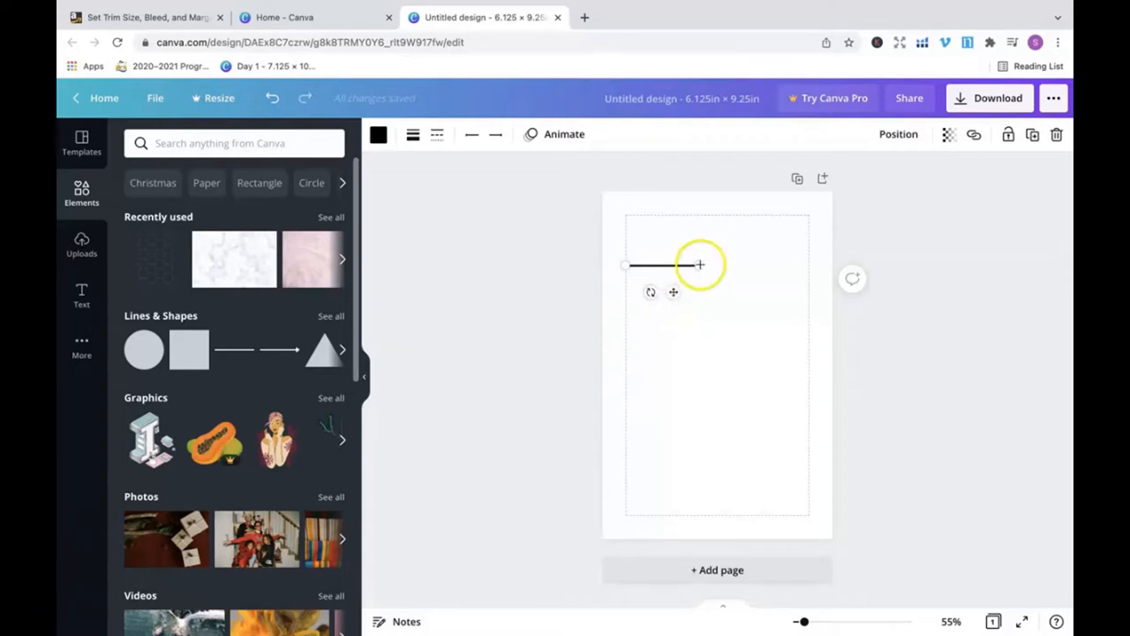
drag(700, 265, 809, 258)
drag(731, 292, 730, 286)
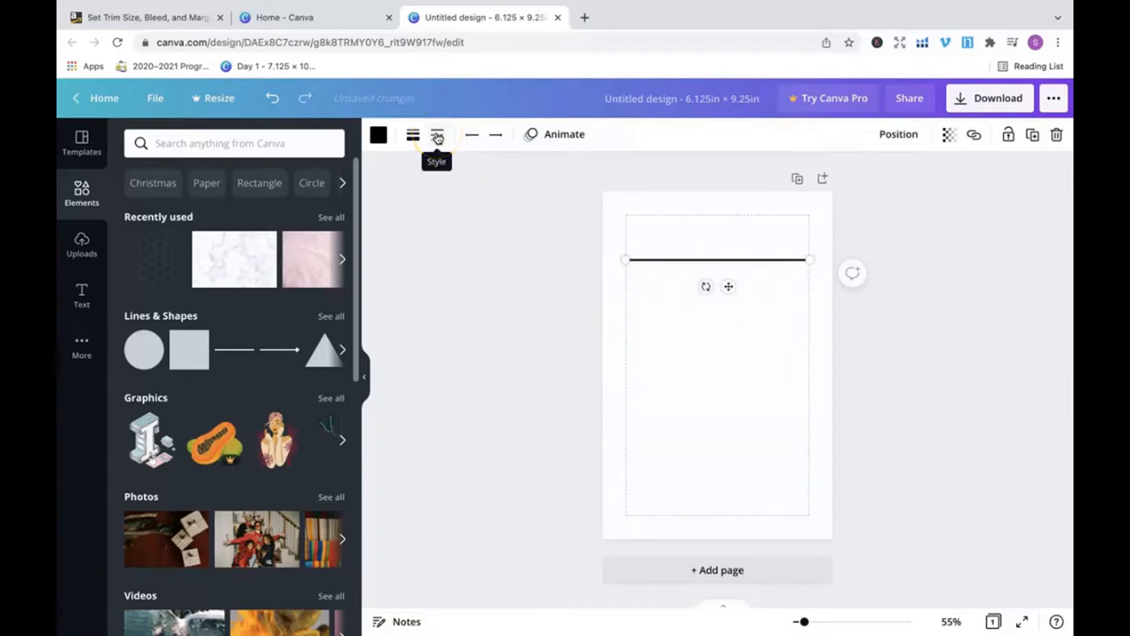
Step: Keep the line's solid rounded style and set its weight to 3
click(437, 137)
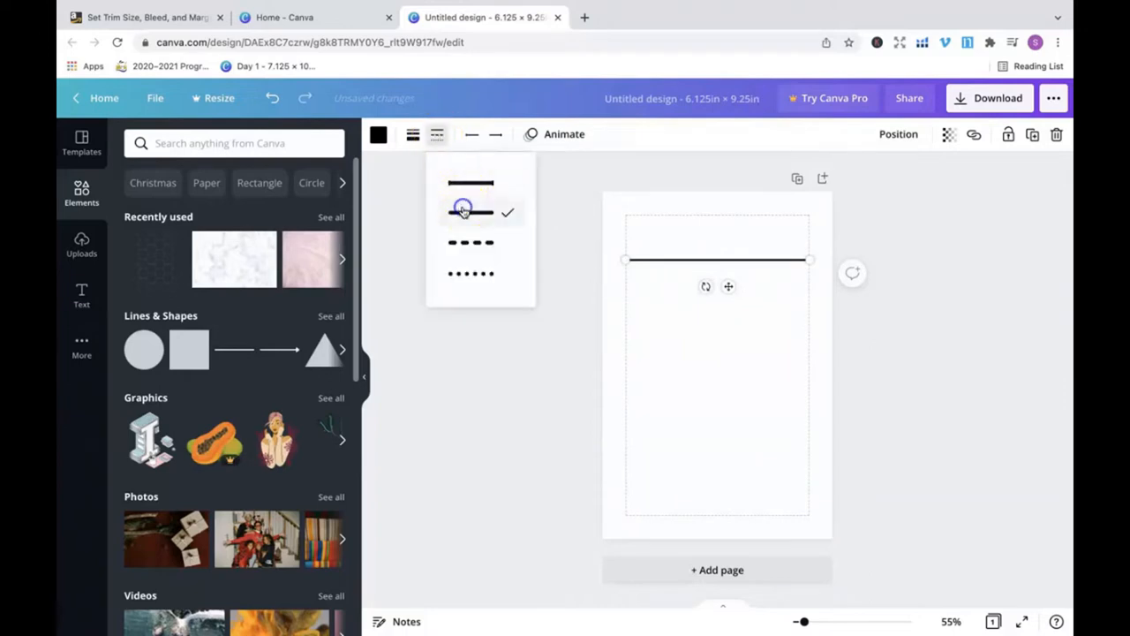
click(383, 212)
click(413, 135)
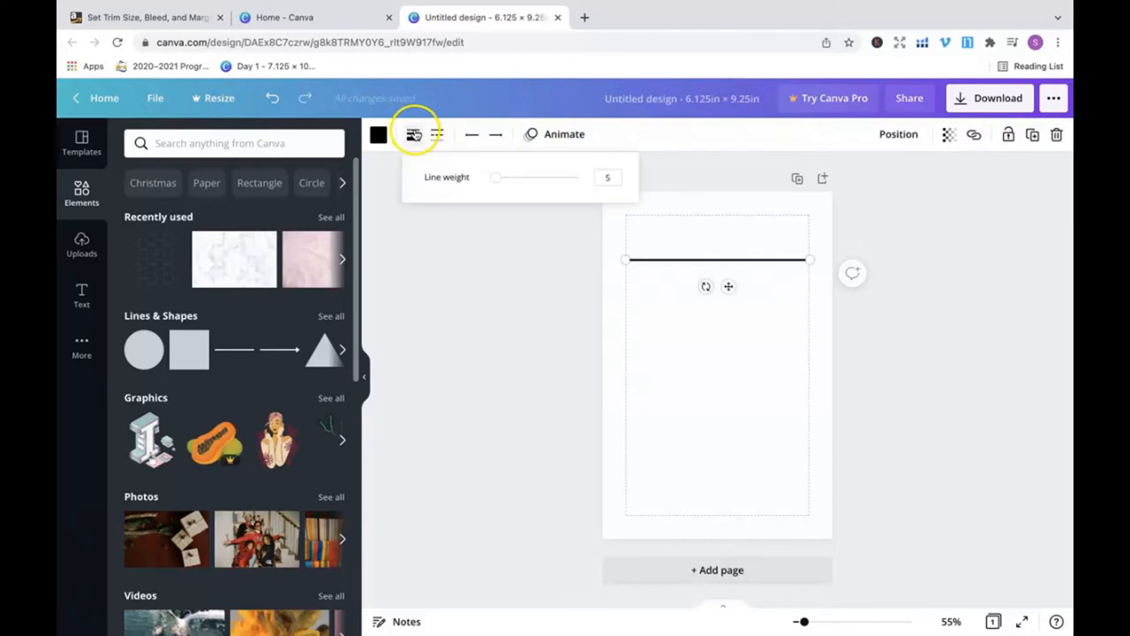
click(611, 178)
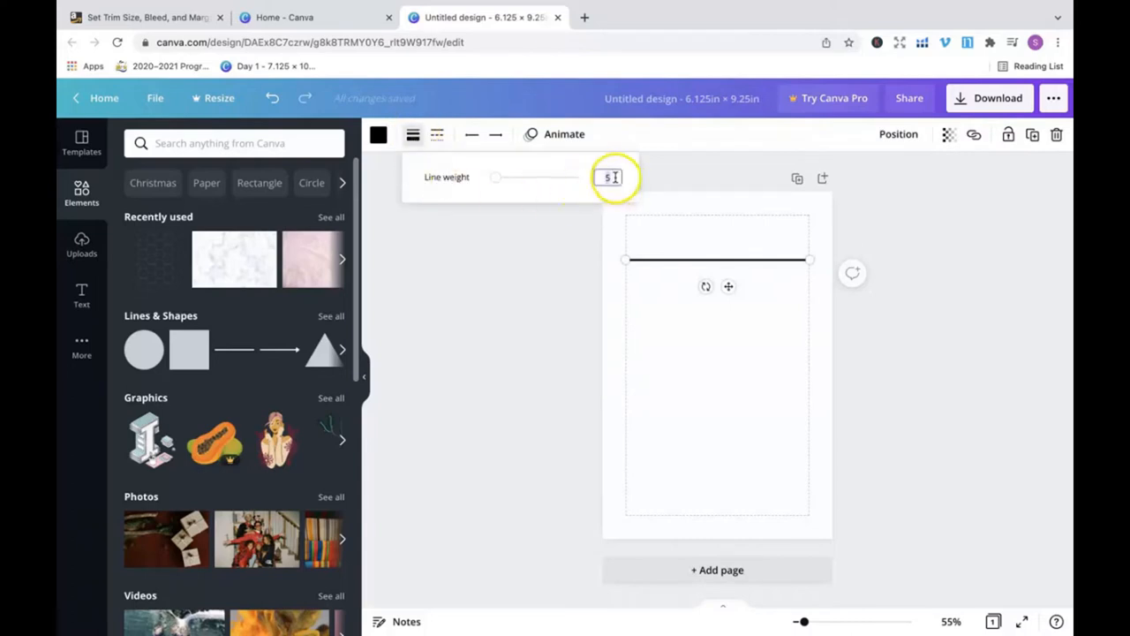
key(BackSpace)
text(3)
key(Return)
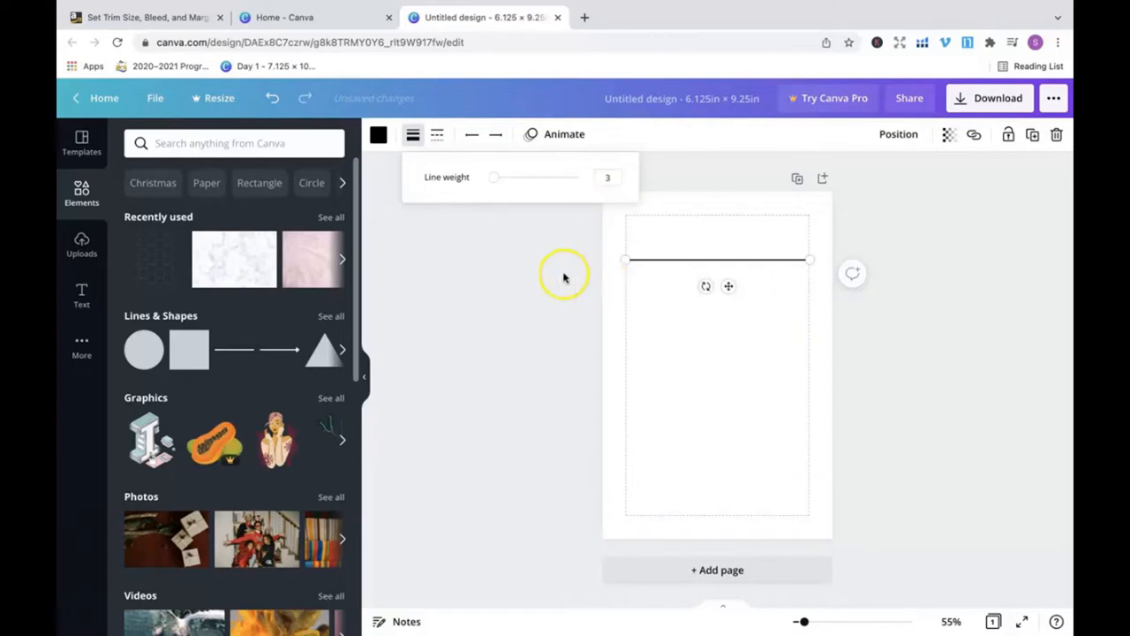
click(534, 271)
Step: Color the line medium gray and move it slightly up the page
click(377, 135)
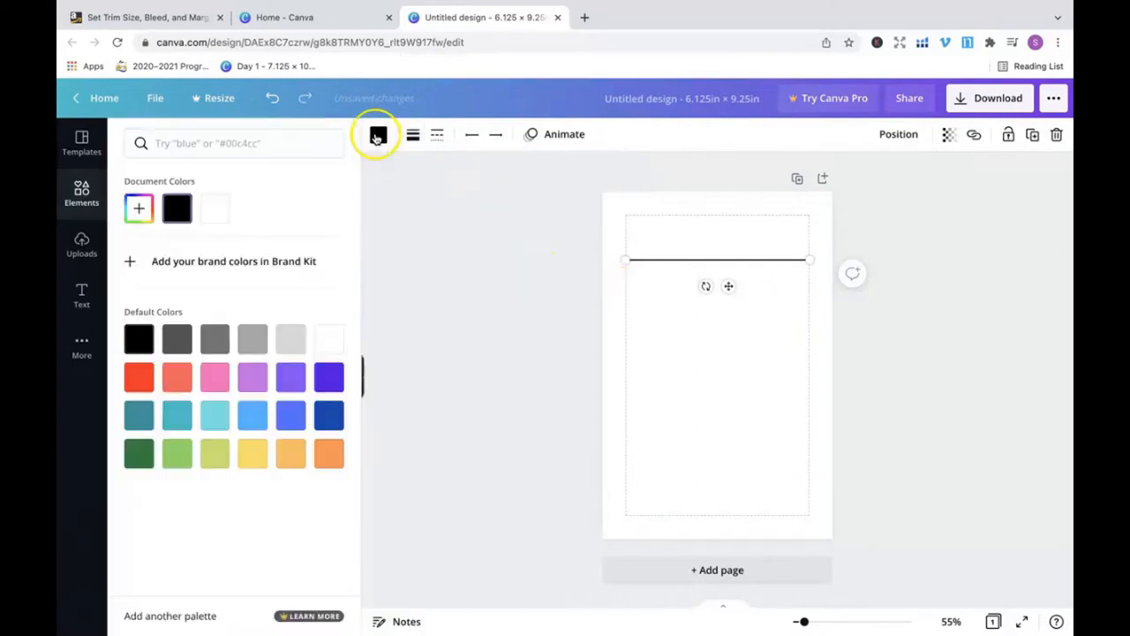
click(255, 346)
click(507, 294)
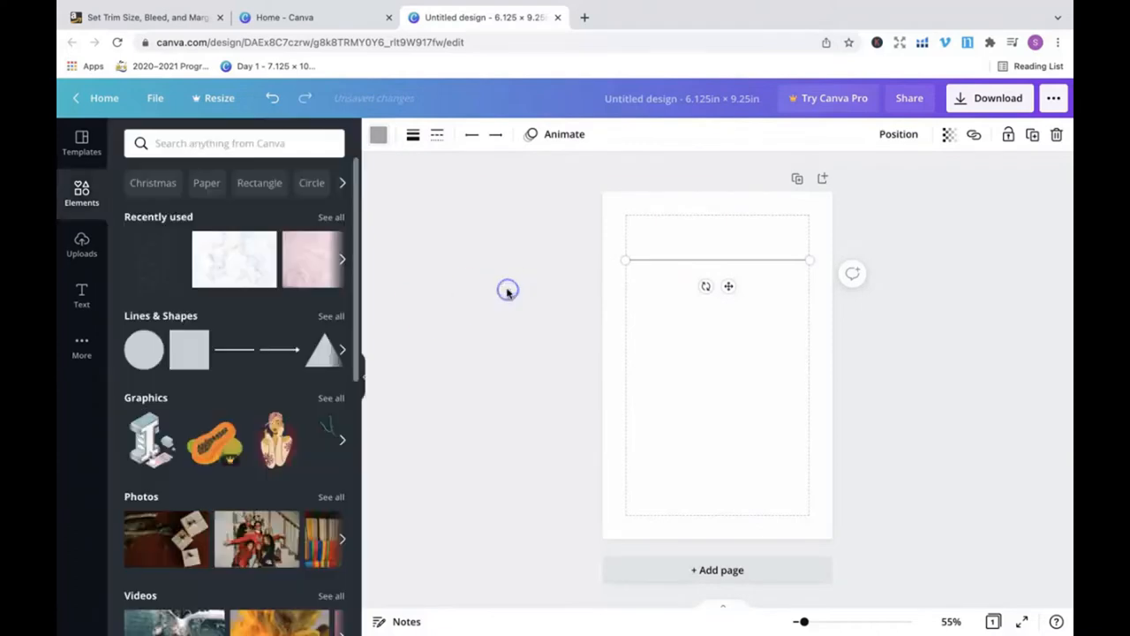
click(916, 346)
click(767, 256)
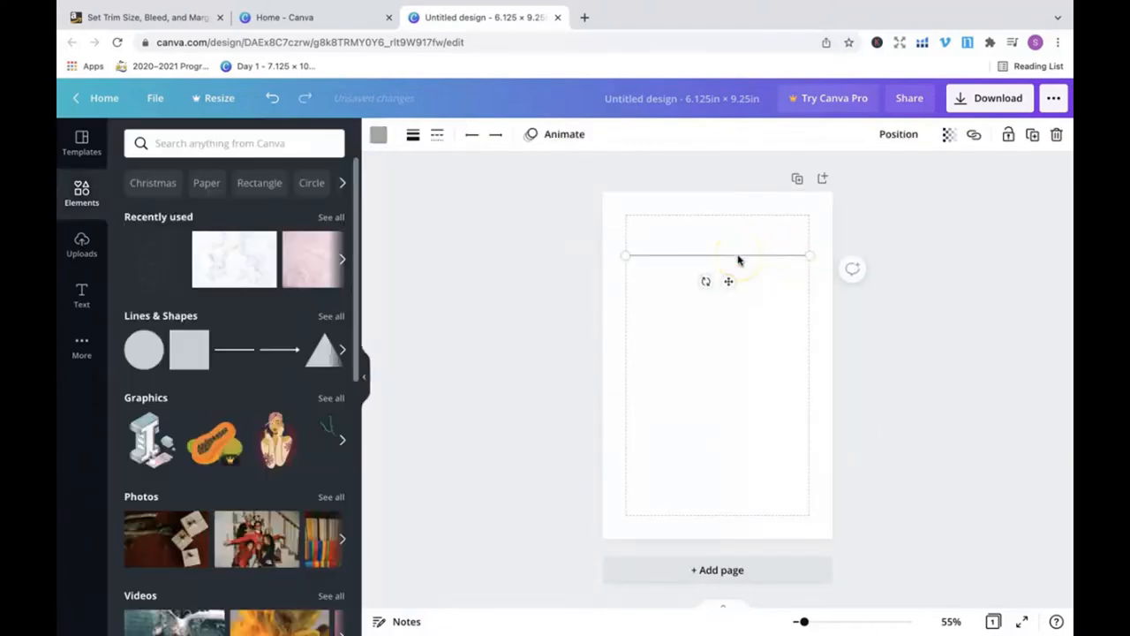
click(1006, 217)
click(737, 258)
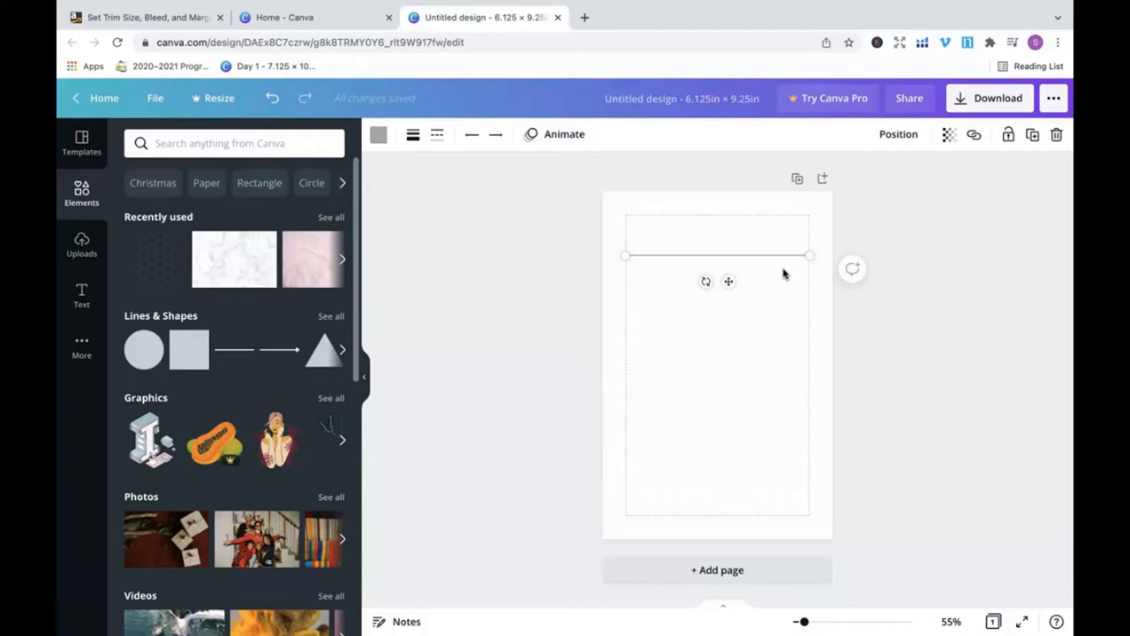
Step: Duplicate the line 18 times and move the last copy onto the bottom margin, between the side margins
click(774, 255)
key(ctrl+d)
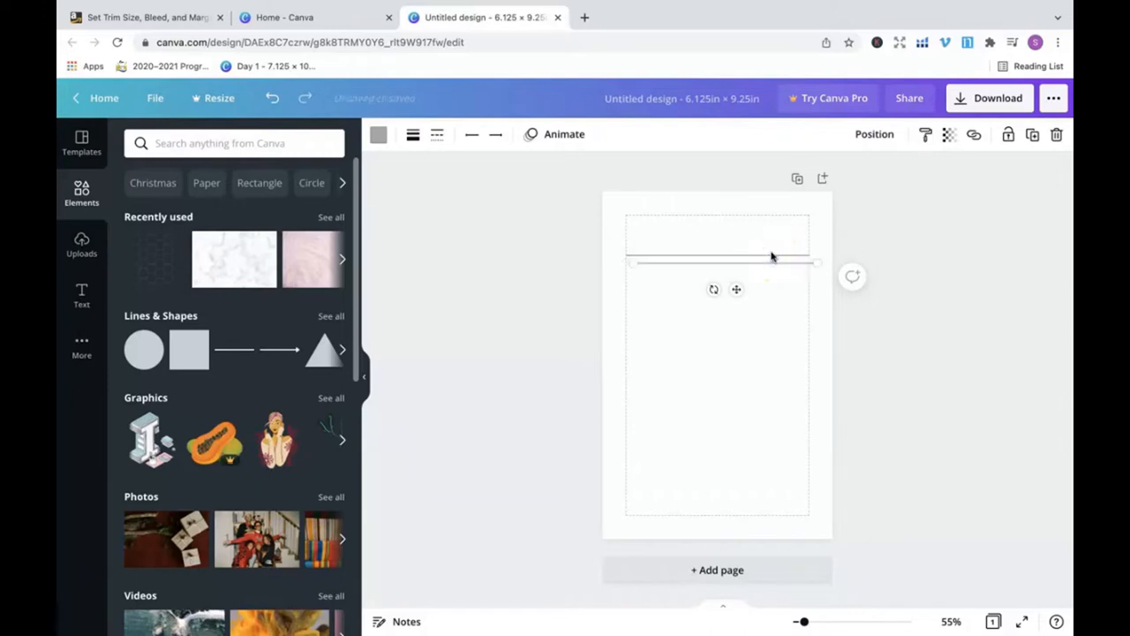
key(ctrl+d)
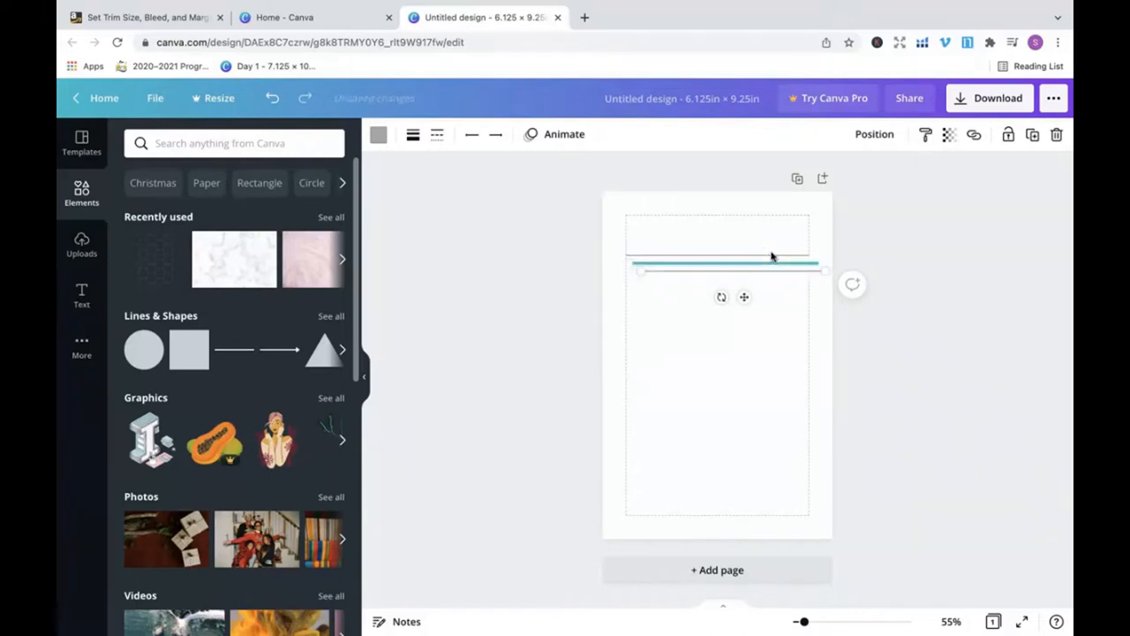
key(ctrl+d)
key(ctrl+d)
key(ctrl+d)
key(ctrl+d)
key(ctrl+d)
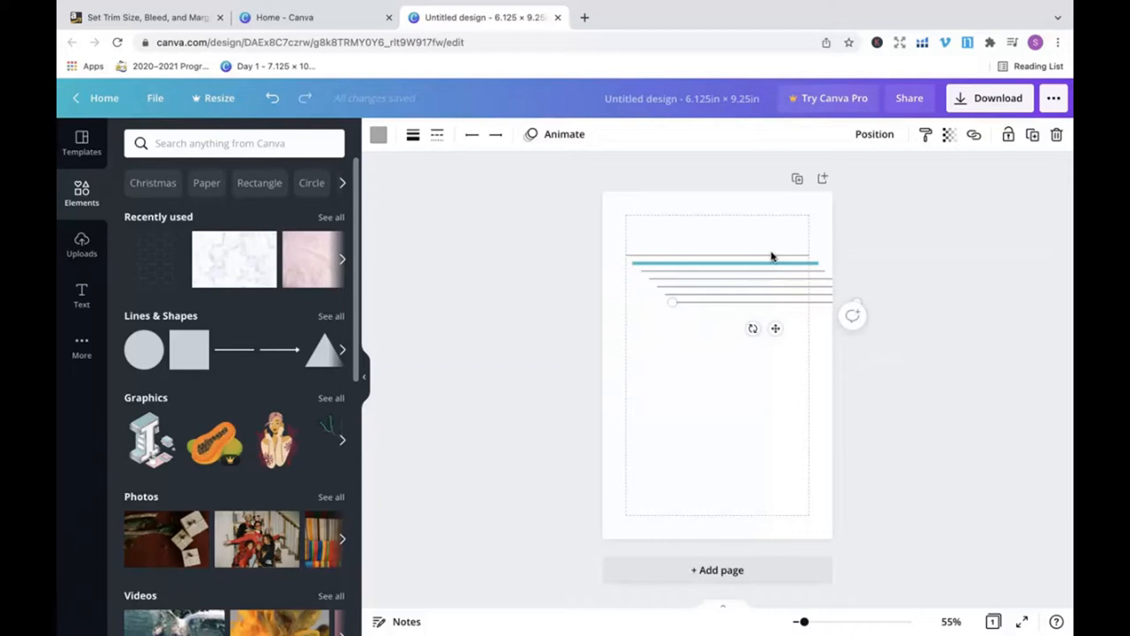
click(679, 262)
drag(679, 262, 696, 304)
key(ctrl+d)
key(ctrl+d)
key(ctrl+d)
key(ctrl+d)
key(ctrl+d)
key(ctrl+d)
key(ctrl+d)
key(ctrl+d)
key(ctrl+d)
key(ctrl+d)
key(ctrl+d)
key(ctrl+d)
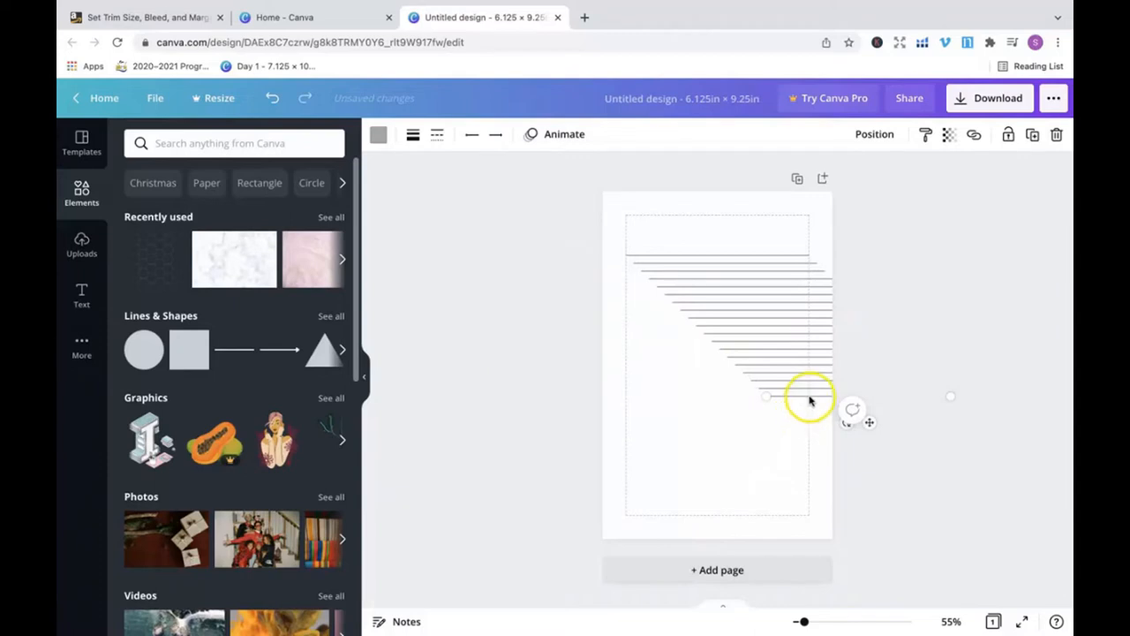
drag(800, 399, 661, 512)
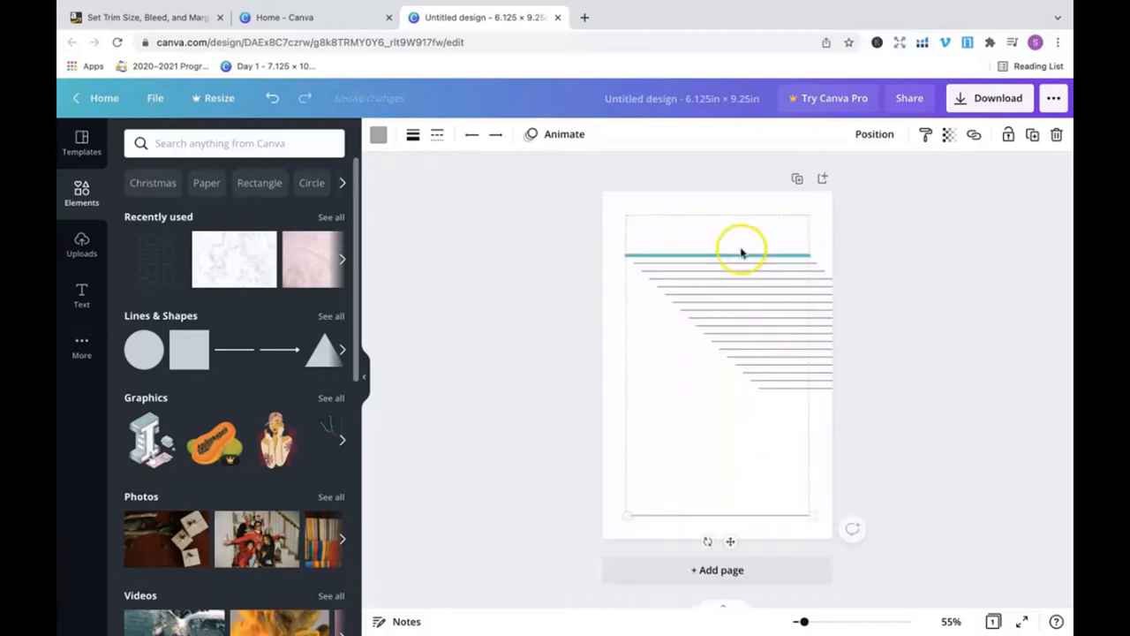
Step: Select all the lines, space them evenly vertically and tidy them up into one column
click(742, 253)
drag(742, 252, 797, 542)
click(895, 138)
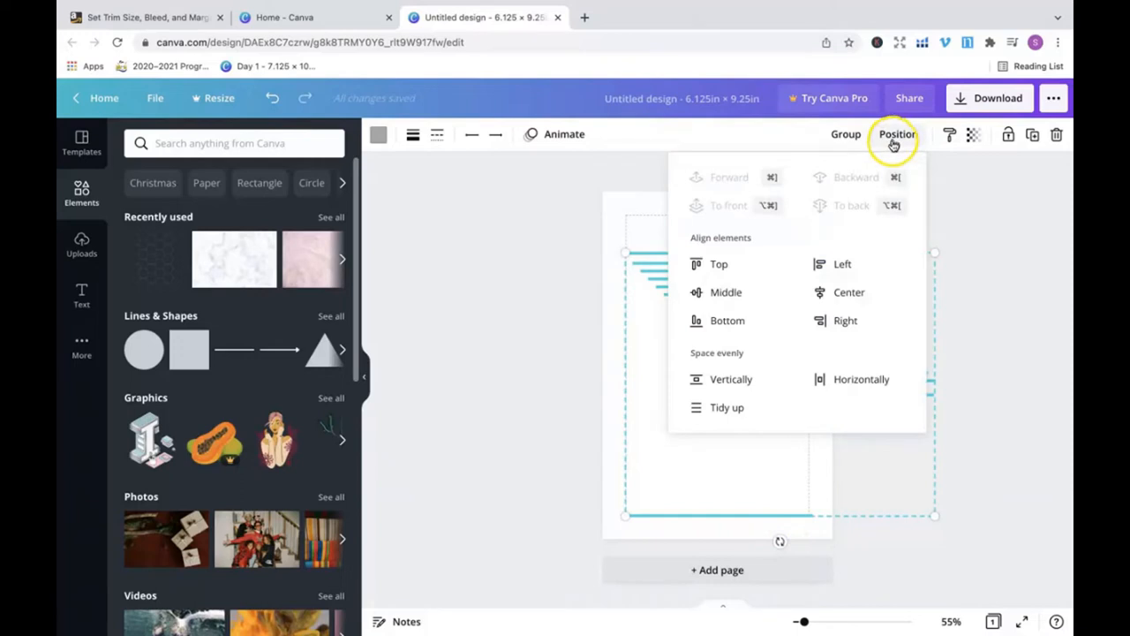
click(731, 379)
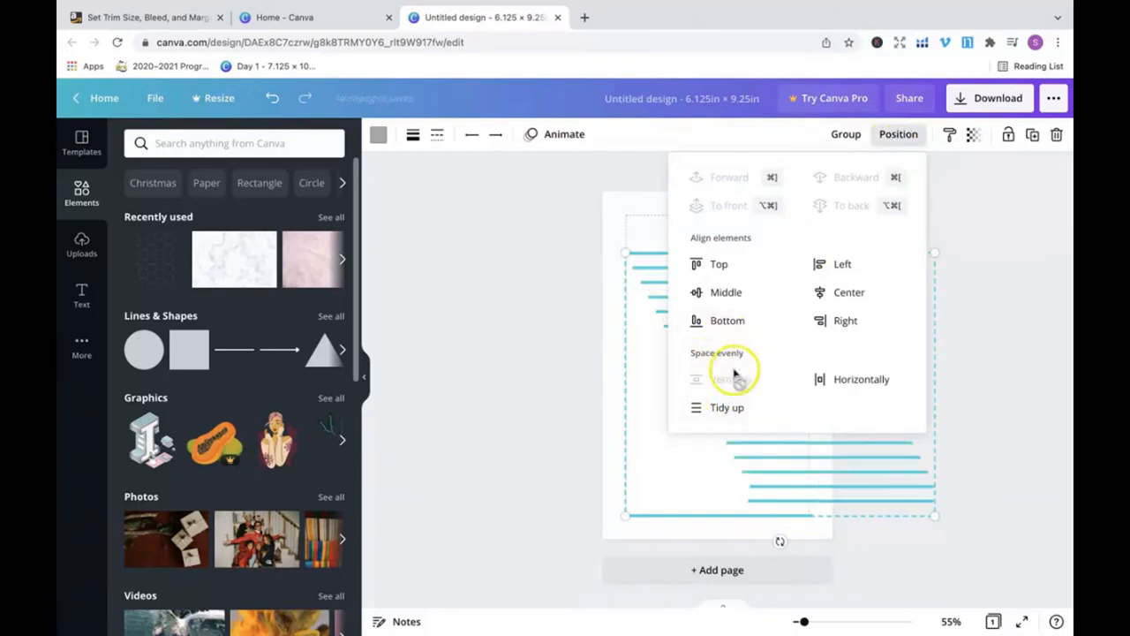
click(724, 411)
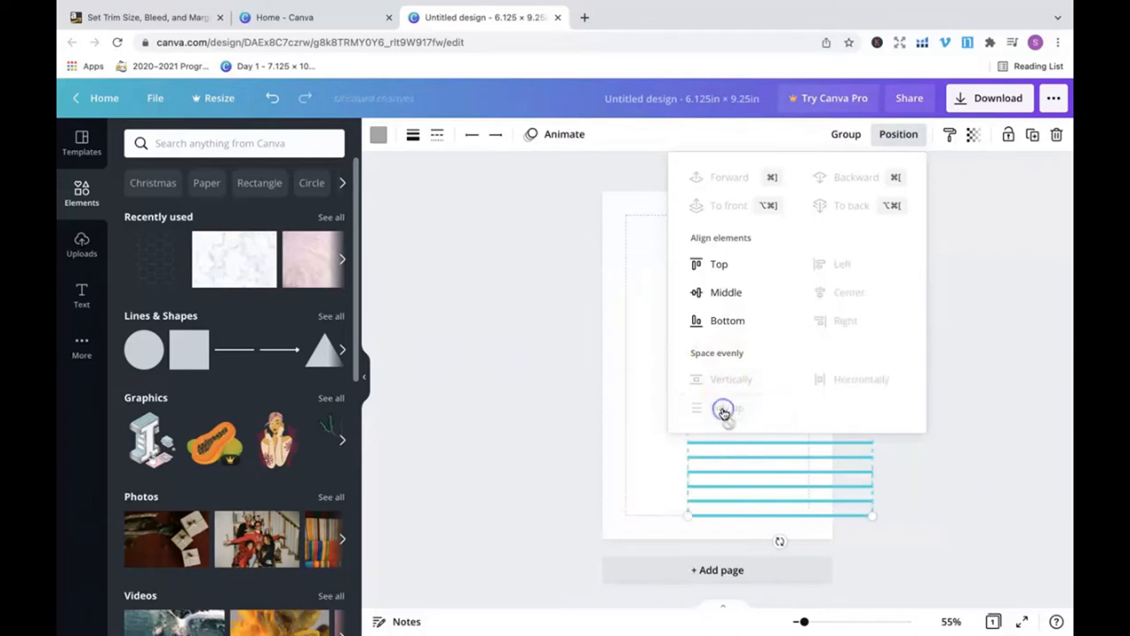
Step: Select all the ruled lines and move them together so they fit between the page's side margins
click(1000, 390)
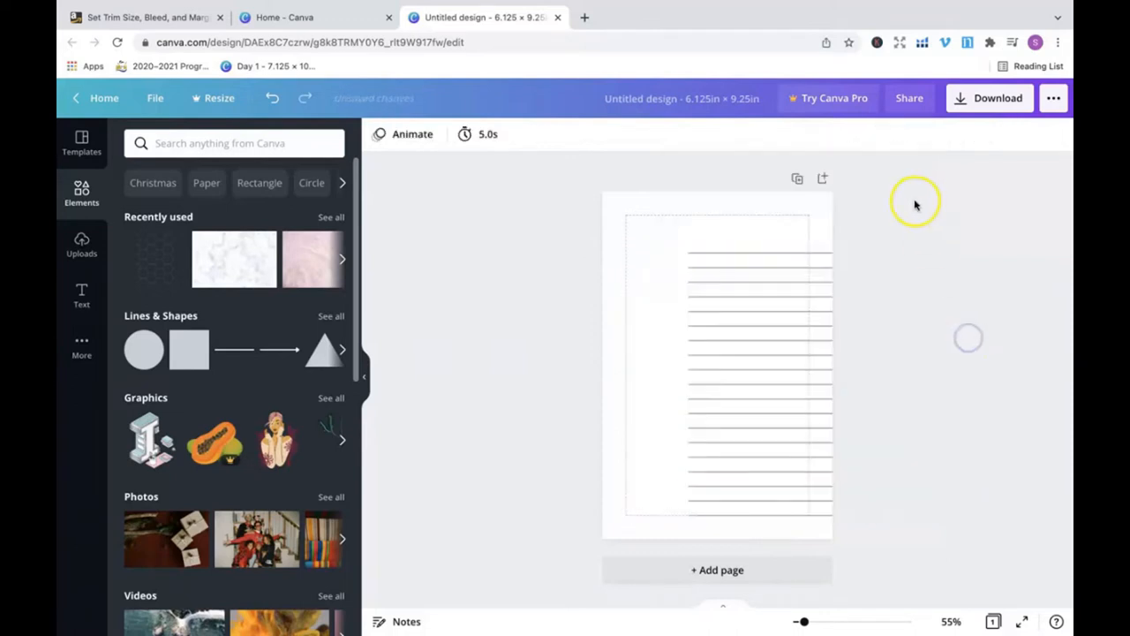
drag(725, 228, 755, 522)
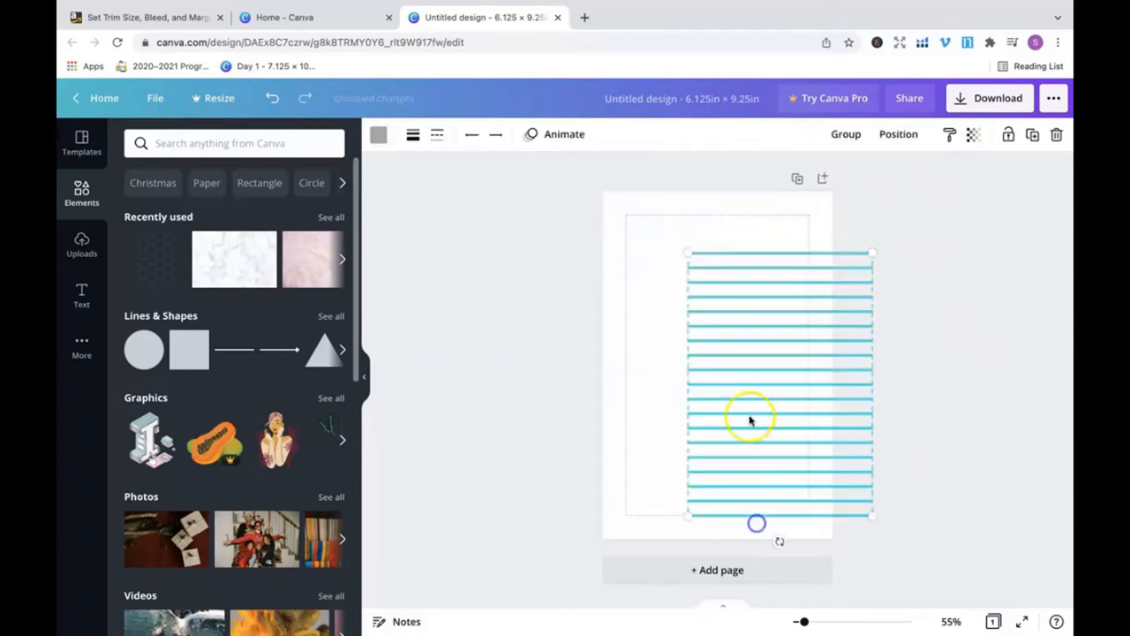
drag(765, 365, 706, 361)
click(926, 357)
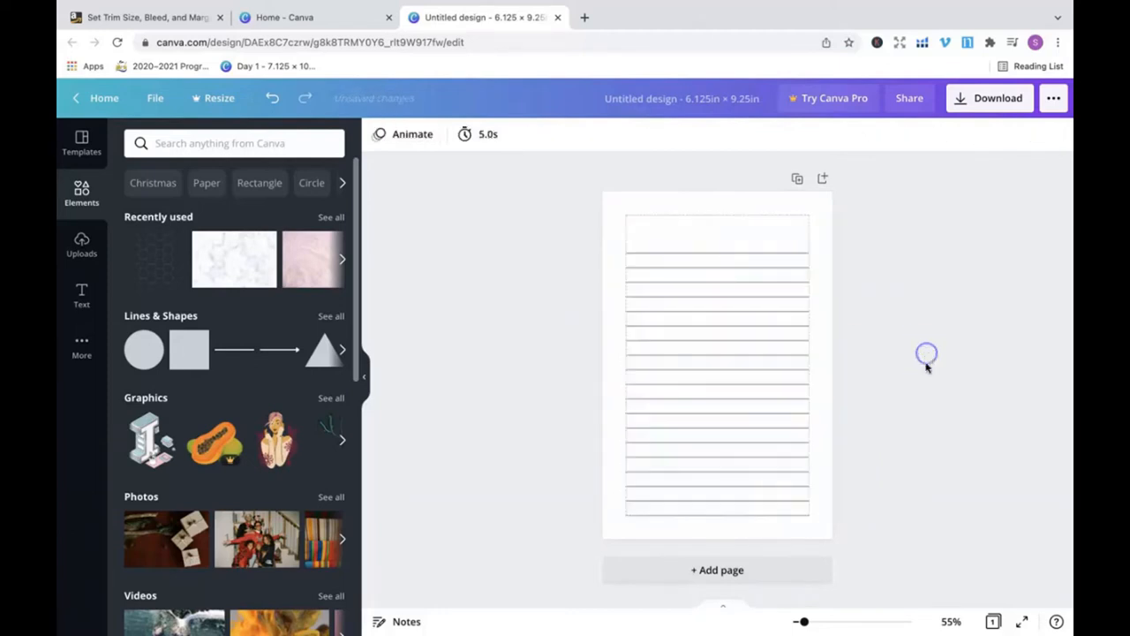
Step: Add a heading, place it above the ruled lines just inside the top margin and set its text to "Date:"
click(756, 223)
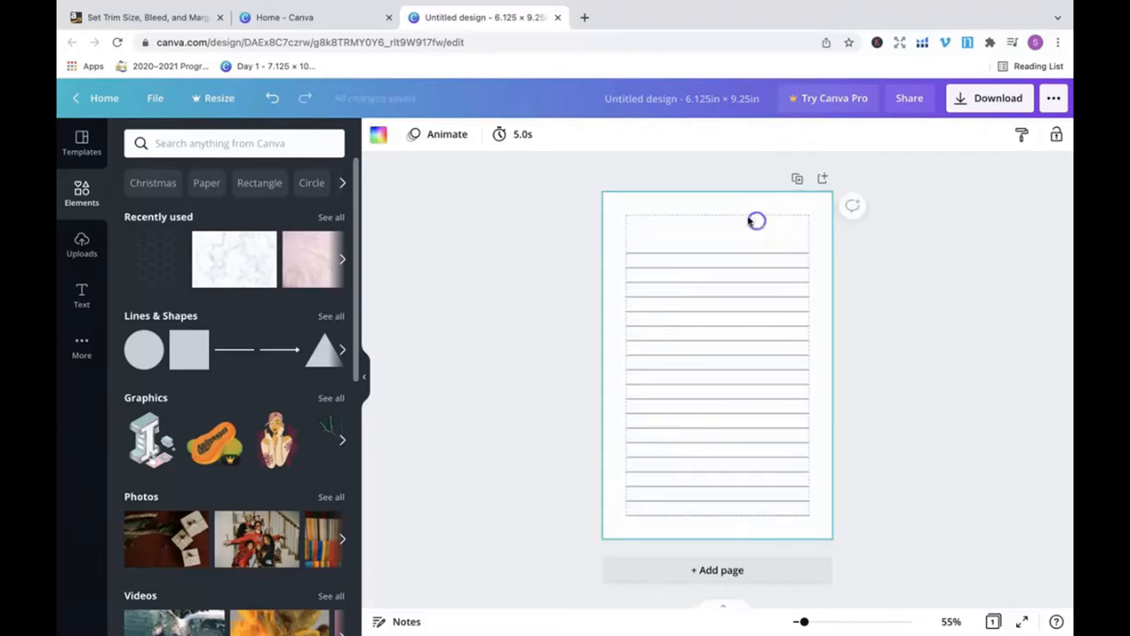
click(81, 294)
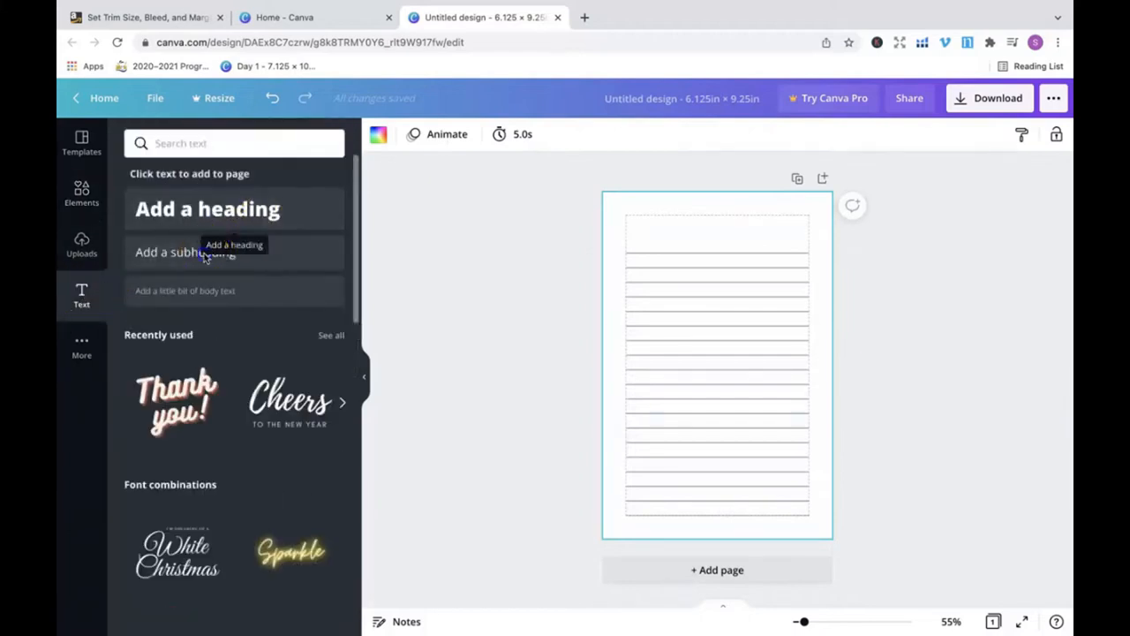
click(205, 221)
drag(729, 404, 738, 268)
click(729, 219)
text(D)
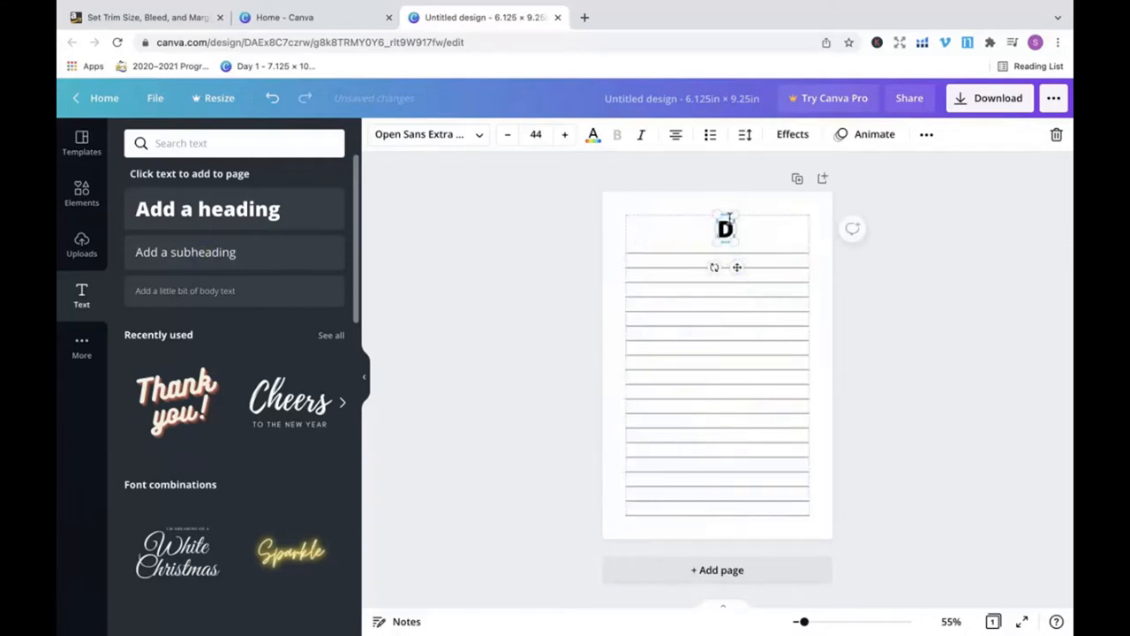
text(ate:)
Step: Set the "Date:" heading's font size to 25
click(727, 223)
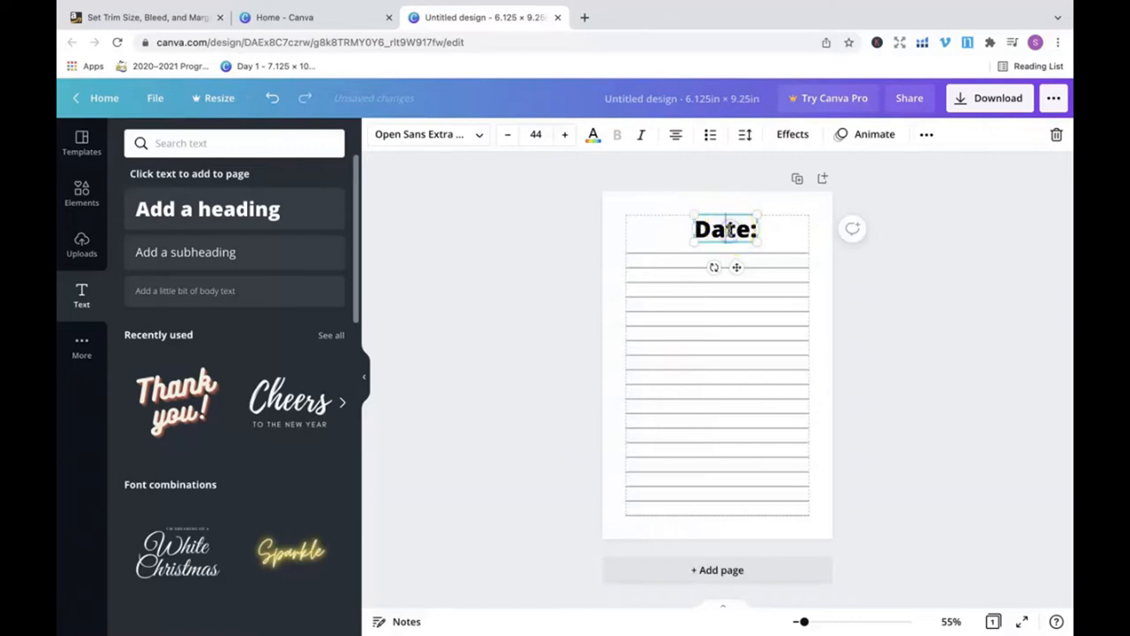
triple_click(727, 229)
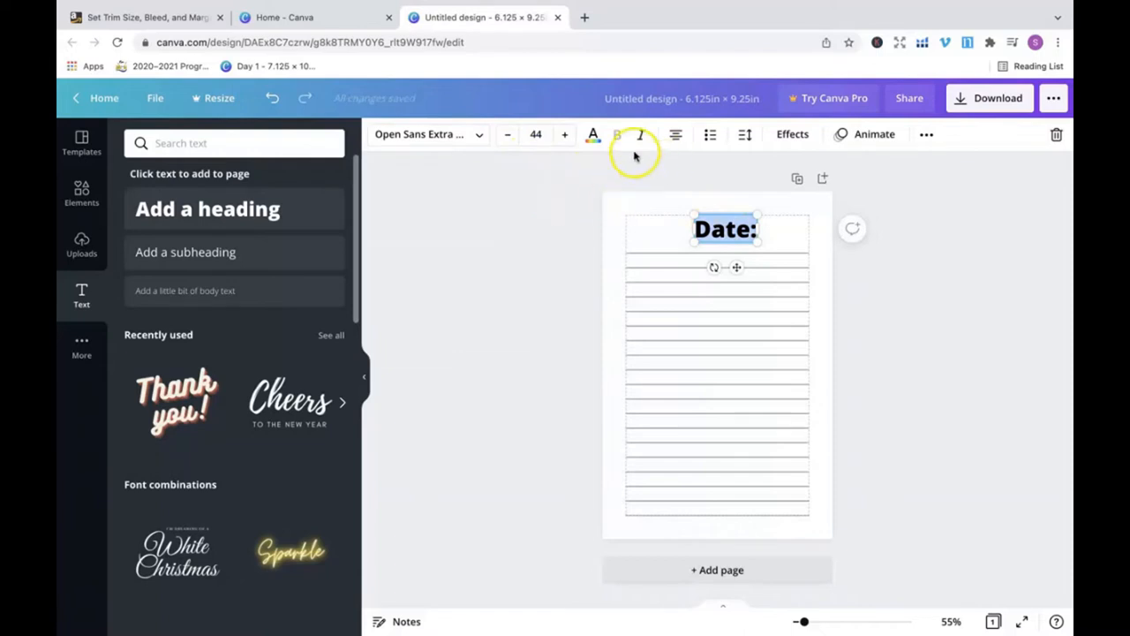
click(545, 134)
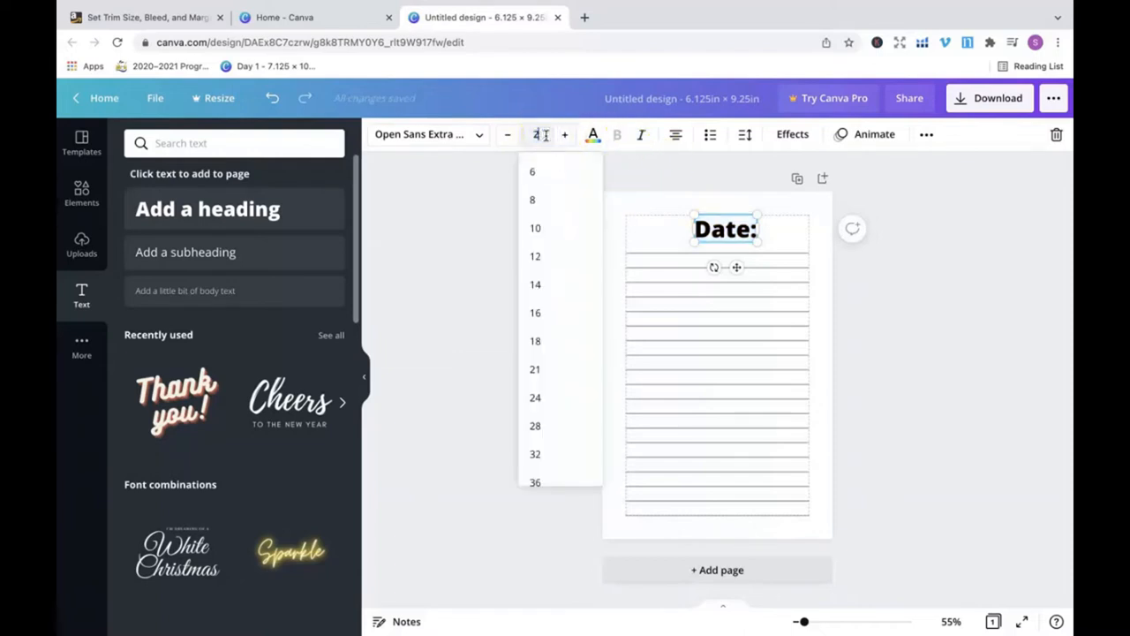
key(Return)
click(544, 134)
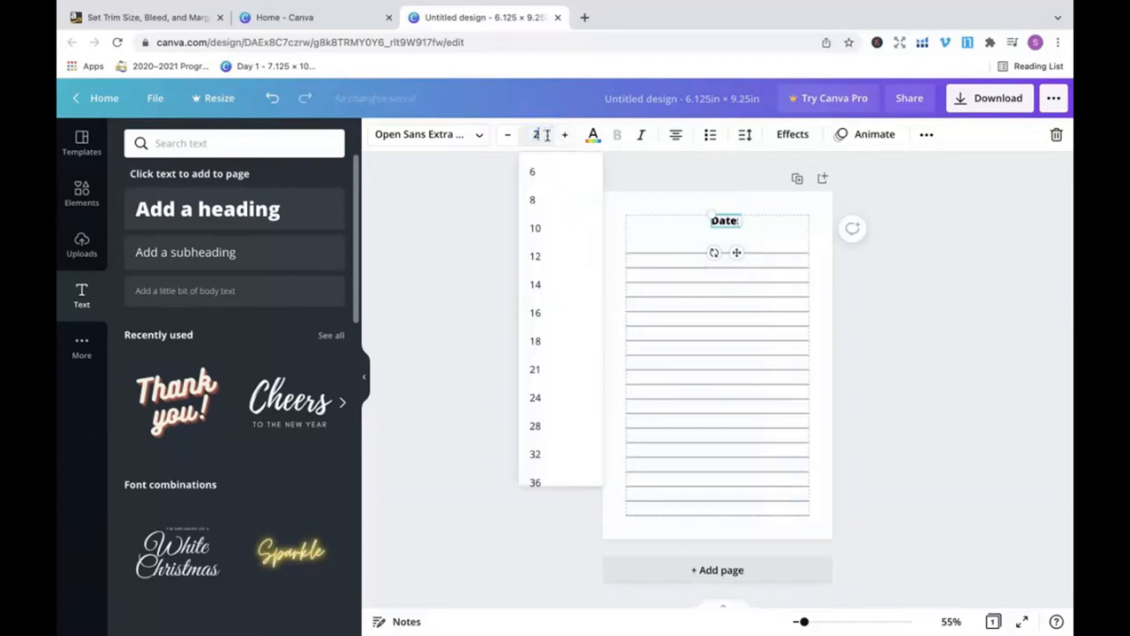
key(Return)
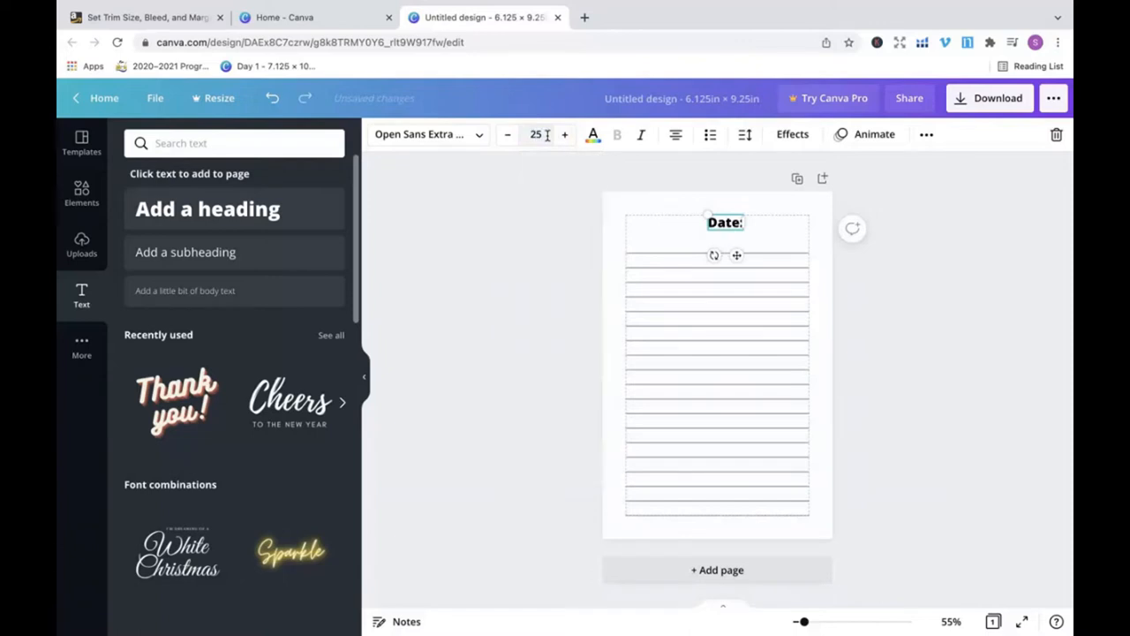
Step: Nudge the "Date:" heading slightly sideways and change its font to Dancing Script
drag(736, 255, 736, 254)
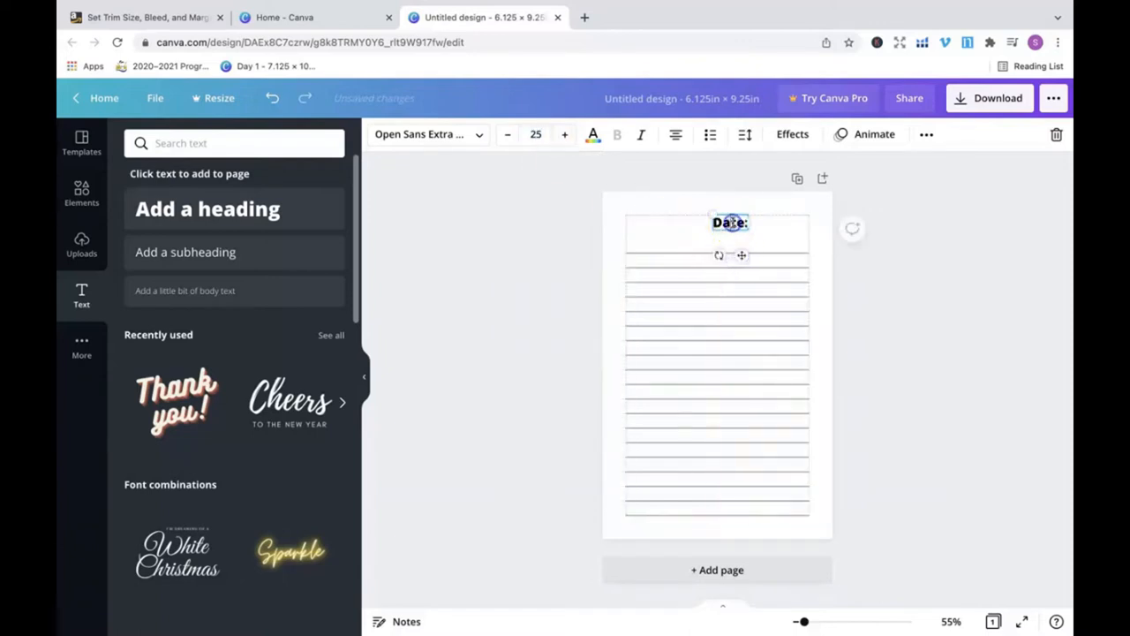
double_click(731, 222)
click(478, 140)
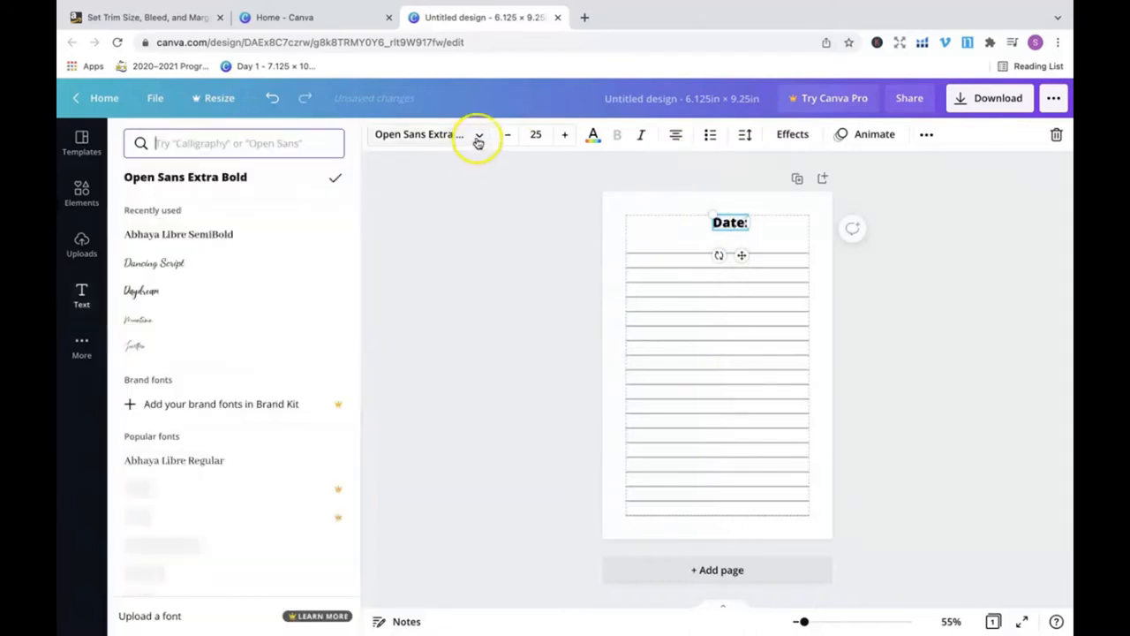
click(185, 265)
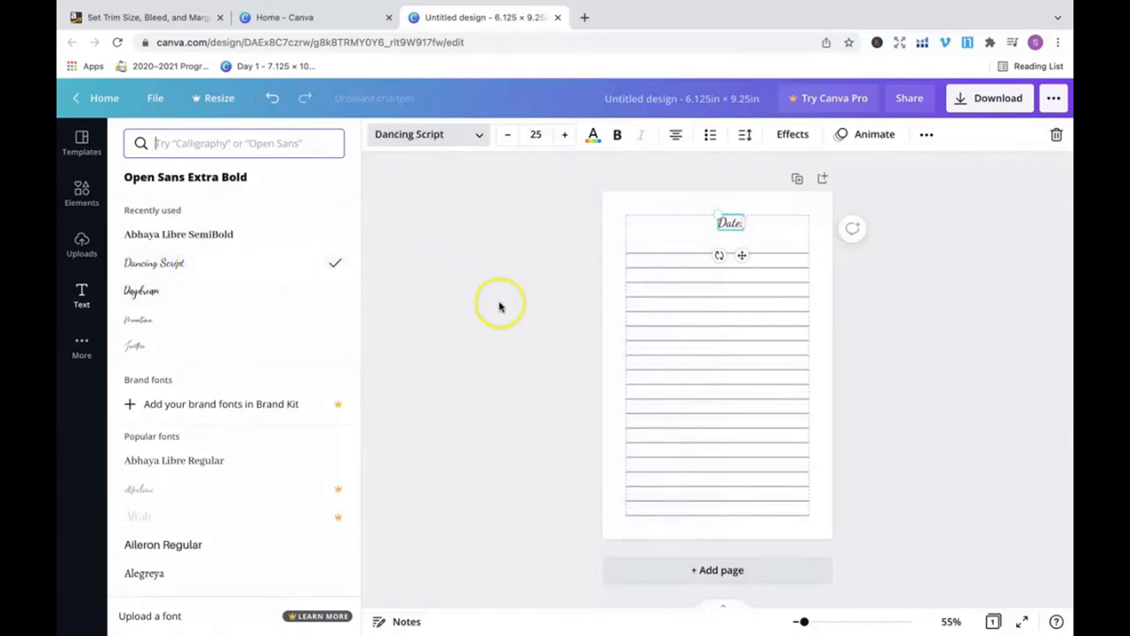
click(499, 304)
Step: Move the "Date:" text box to the upper-right corner of the margins, widen it and left-align its text
drag(742, 255, 804, 223)
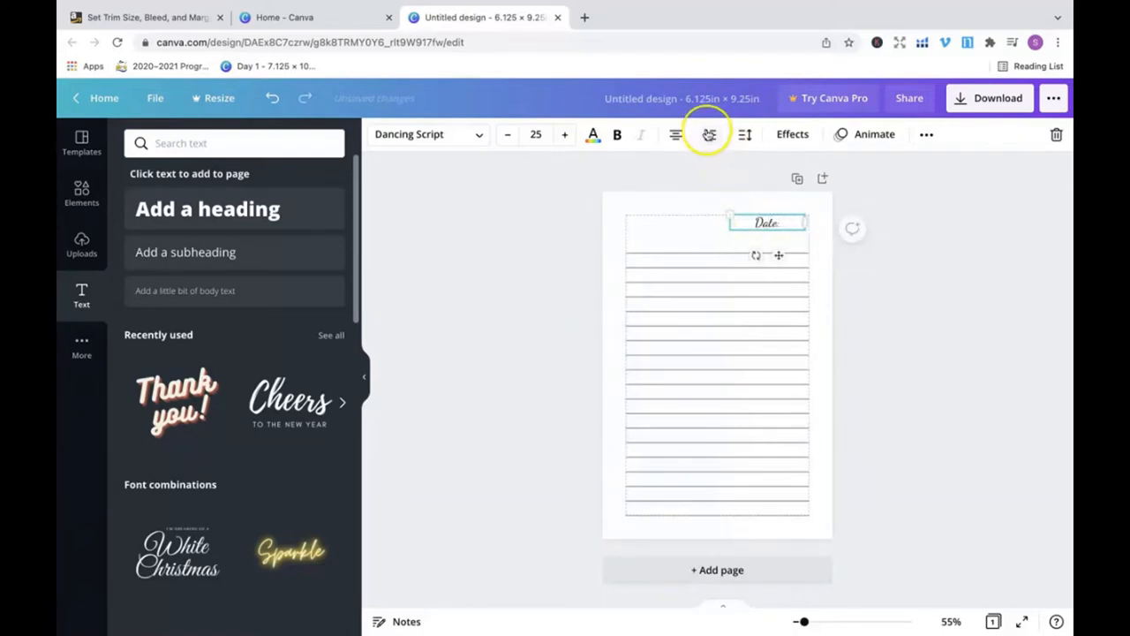
click(675, 136)
Step: Add two spaced slashes after "Date:" and shift the text box against the page's right margin
click(770, 224)
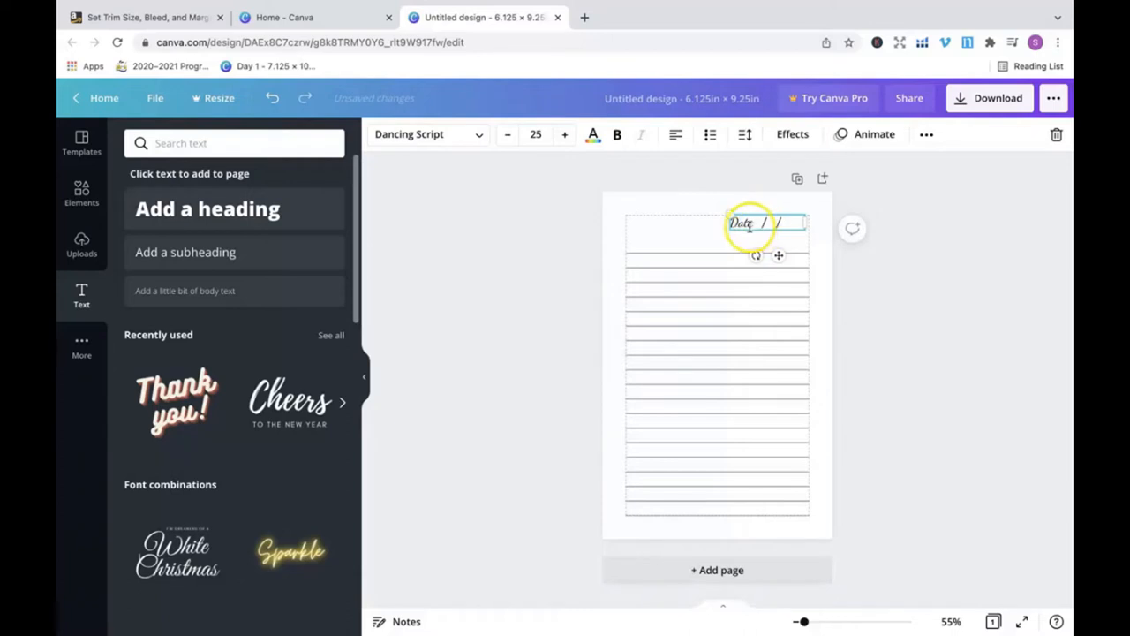
click(760, 220)
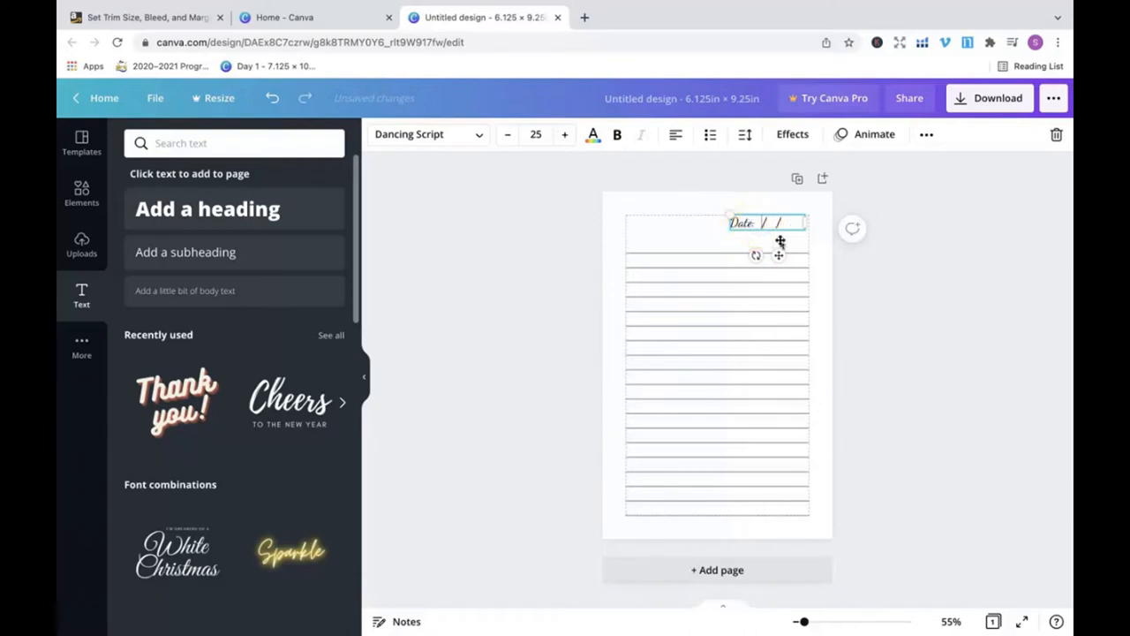
click(950, 293)
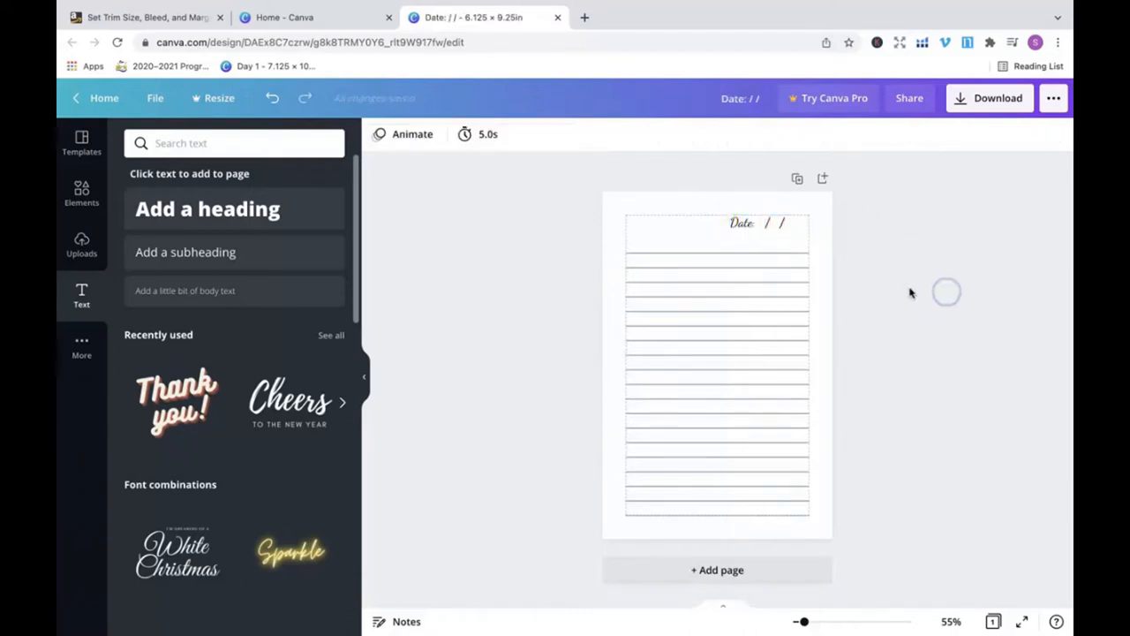
click(764, 223)
drag(780, 255, 783, 255)
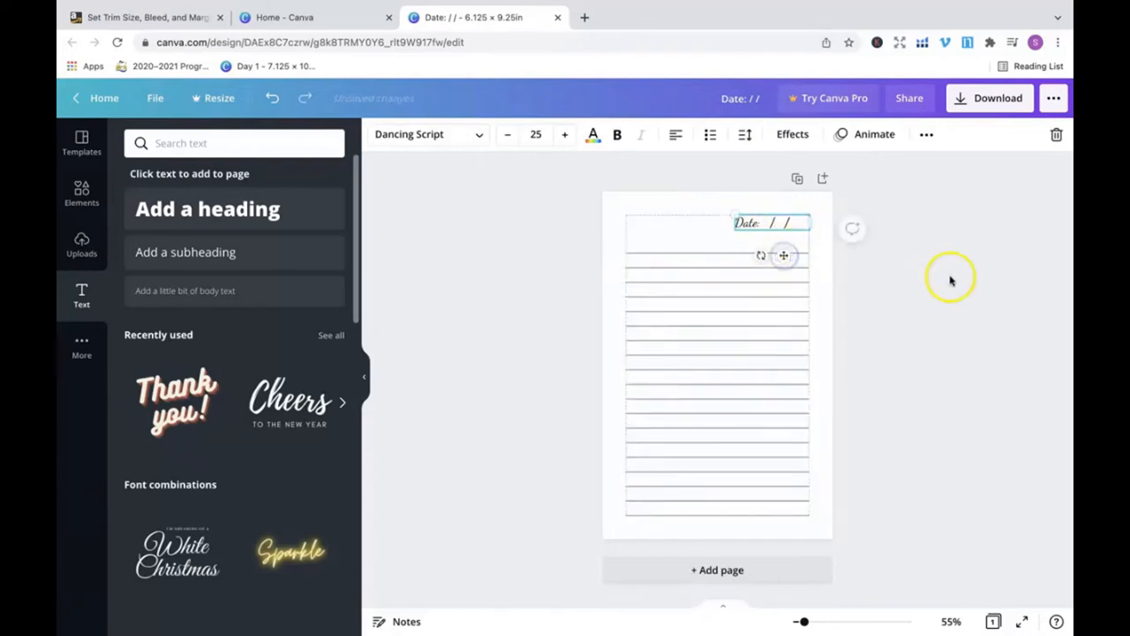
click(941, 314)
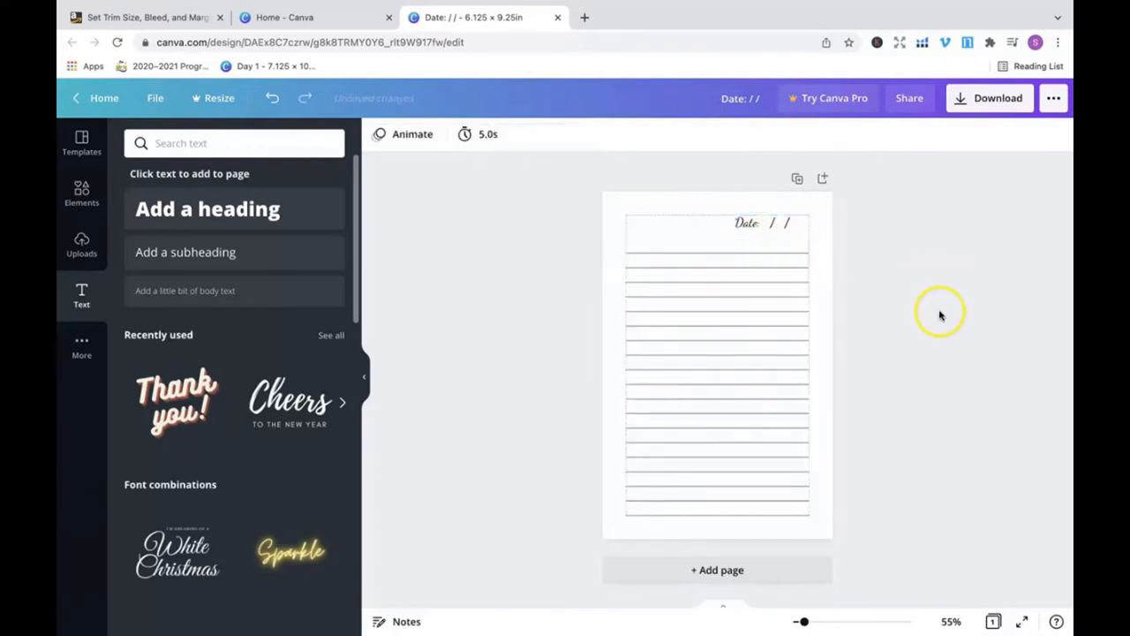
Step: Preview the lined page in full screen and return to the editor
click(1023, 622)
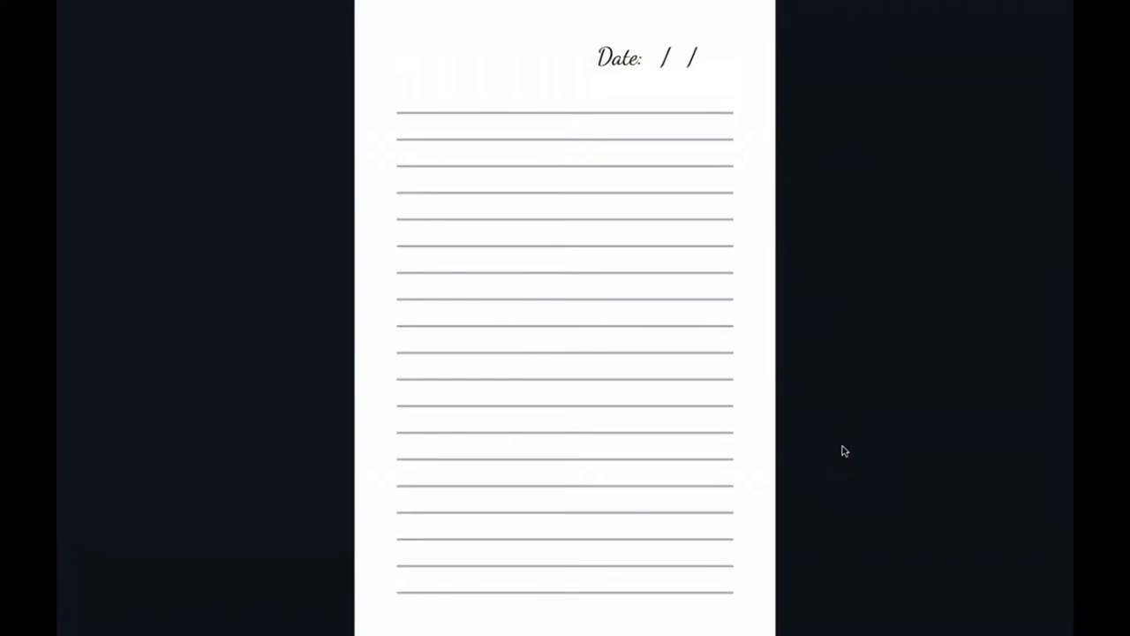
key(Escape)
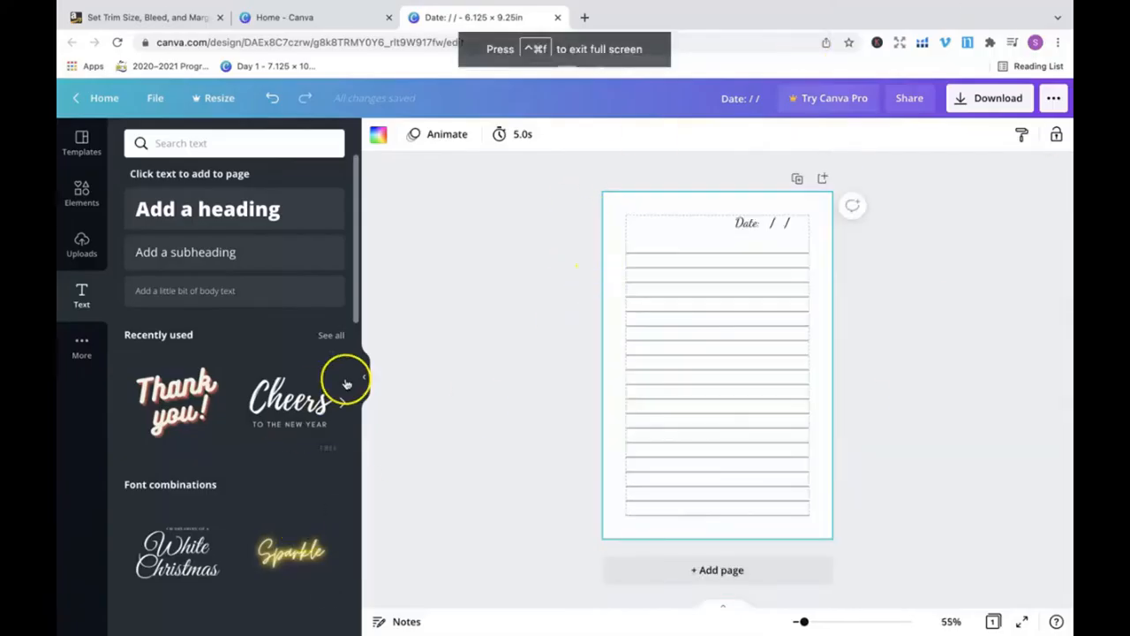
Step: Select all the ruled lines below the date and group them
drag(661, 232, 702, 524)
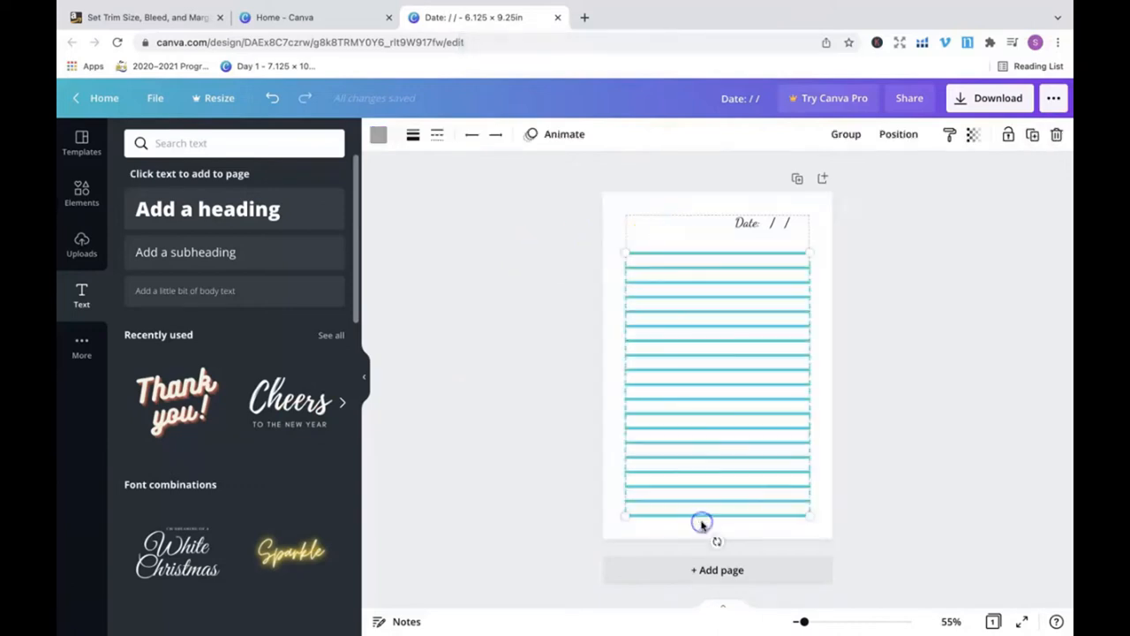
click(846, 135)
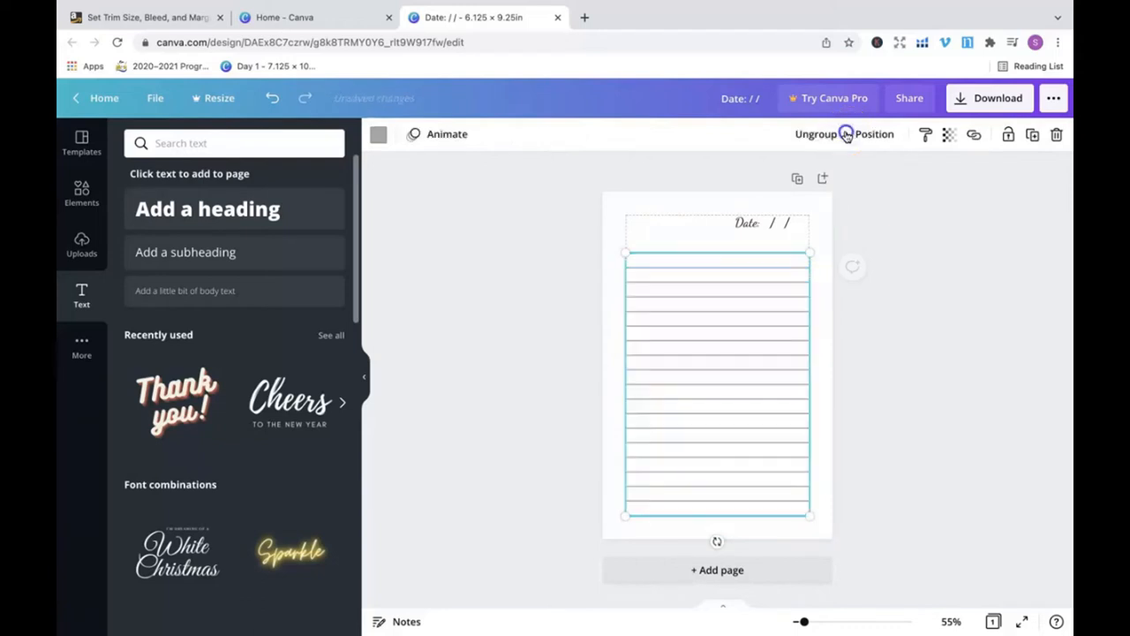
click(905, 374)
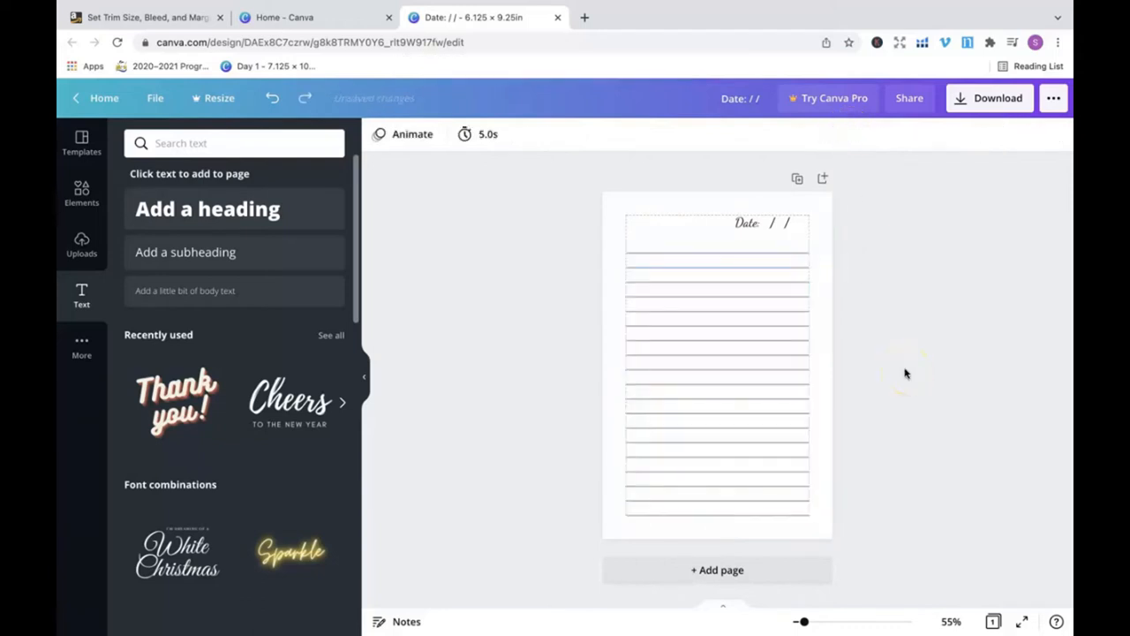
Step: Try moving a single ungrouped line on its own and return it to its place between the margins
click(697, 362)
drag(698, 362, 695, 285)
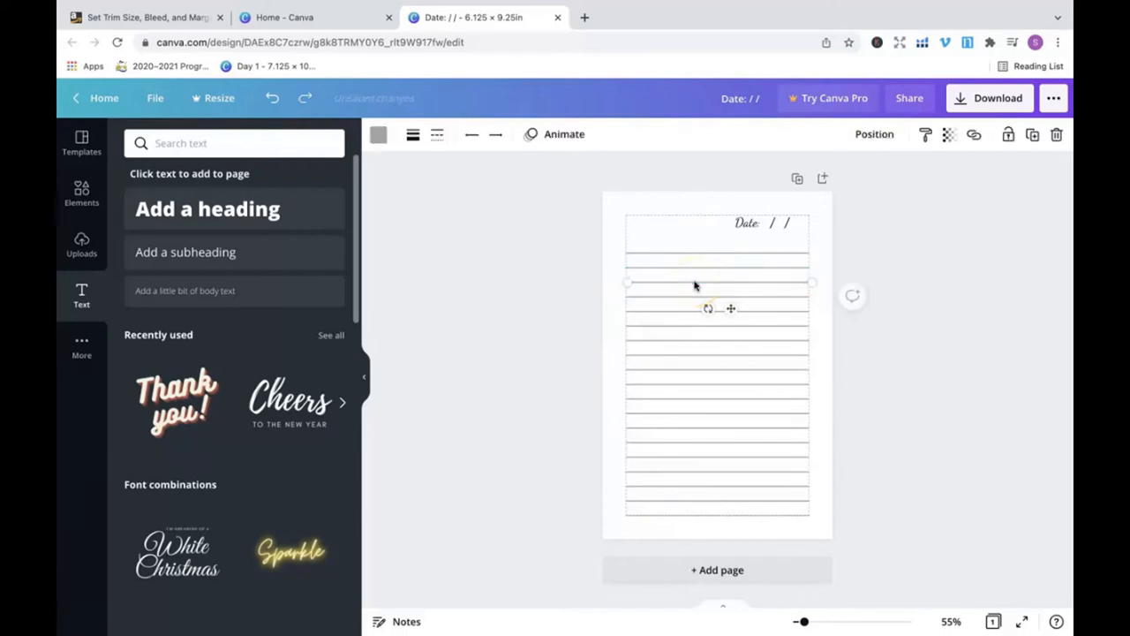
click(697, 287)
click(904, 297)
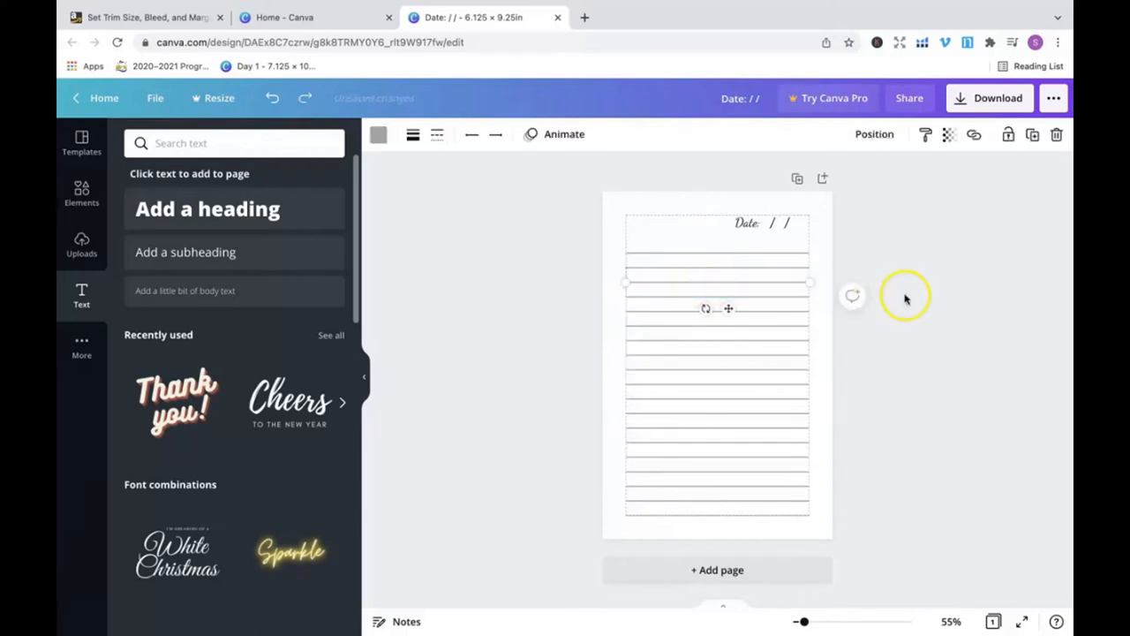
Step: Group all the ruled lines again and try moving them as one object
click(719, 218)
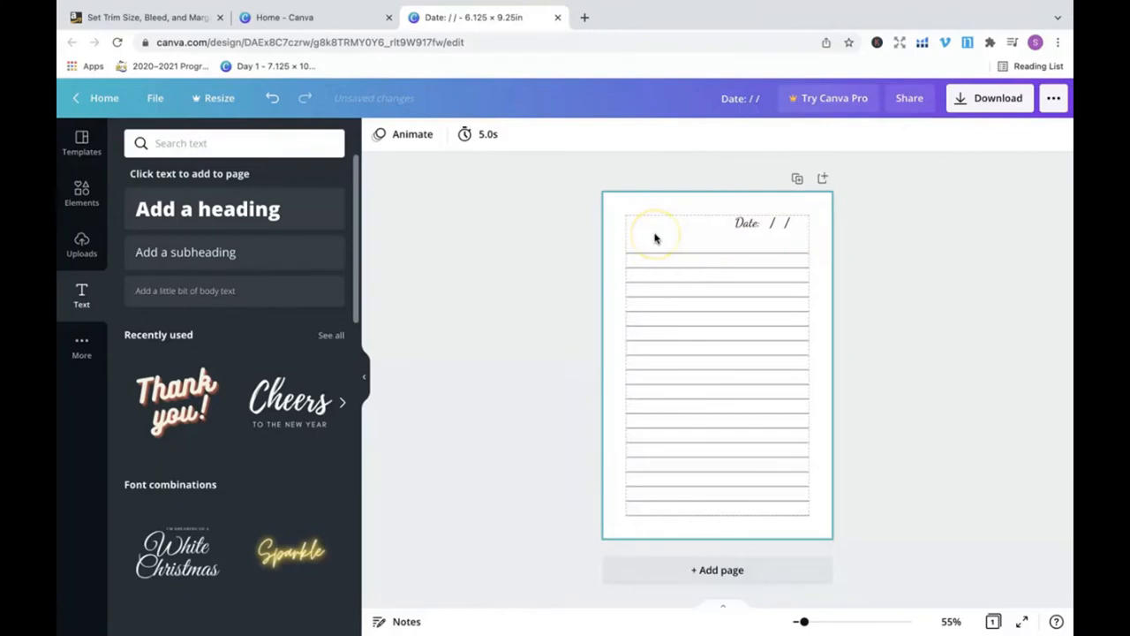
drag(655, 237, 712, 524)
click(839, 134)
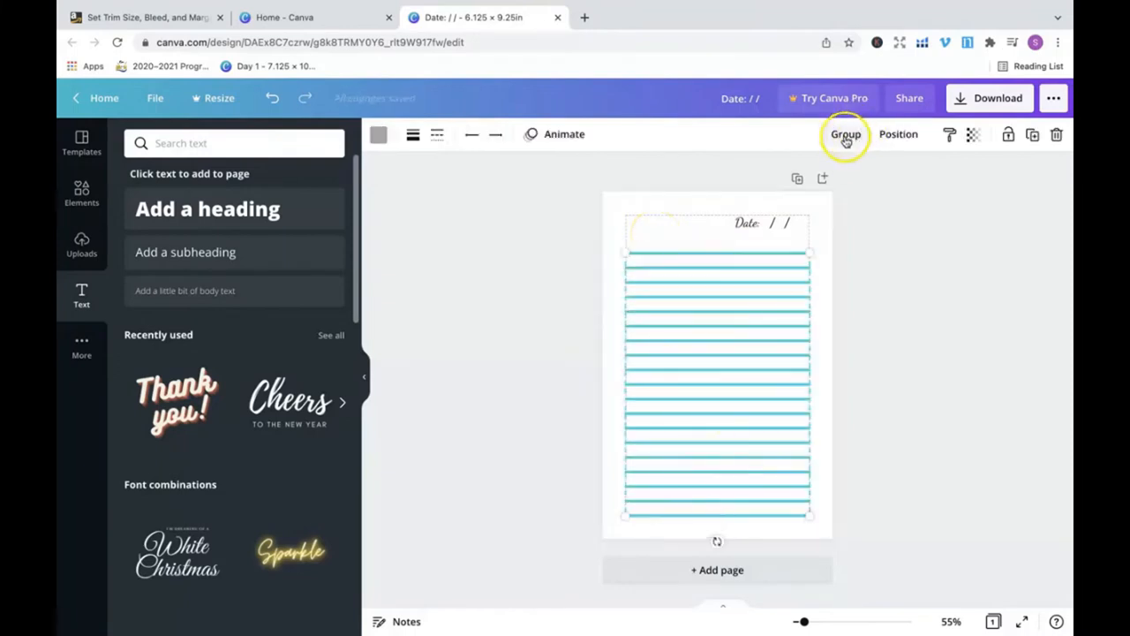
click(931, 329)
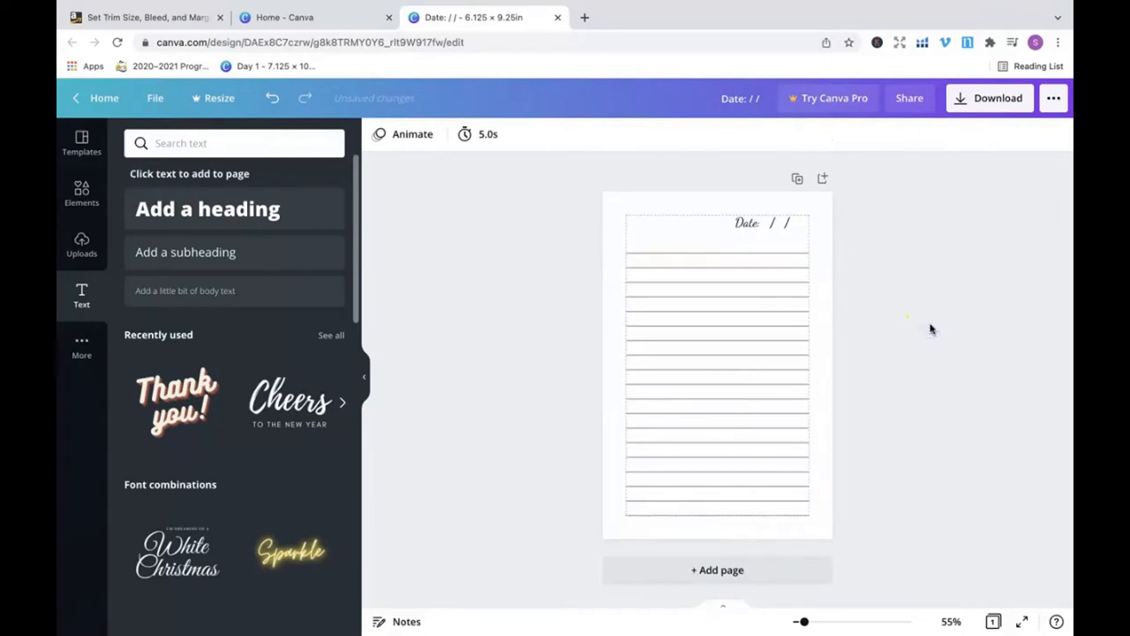
click(732, 300)
mouse_move(732, 300)
mouse_down()
mouse_move(613, 326)
mouse_move(800, 330)
mouse_move(694, 320)
mouse_move(727, 303)
mouse_up()
click(989, 283)
Step: Duplicate the finished lined page three times
click(796, 181)
click(772, 201)
click(771, 223)
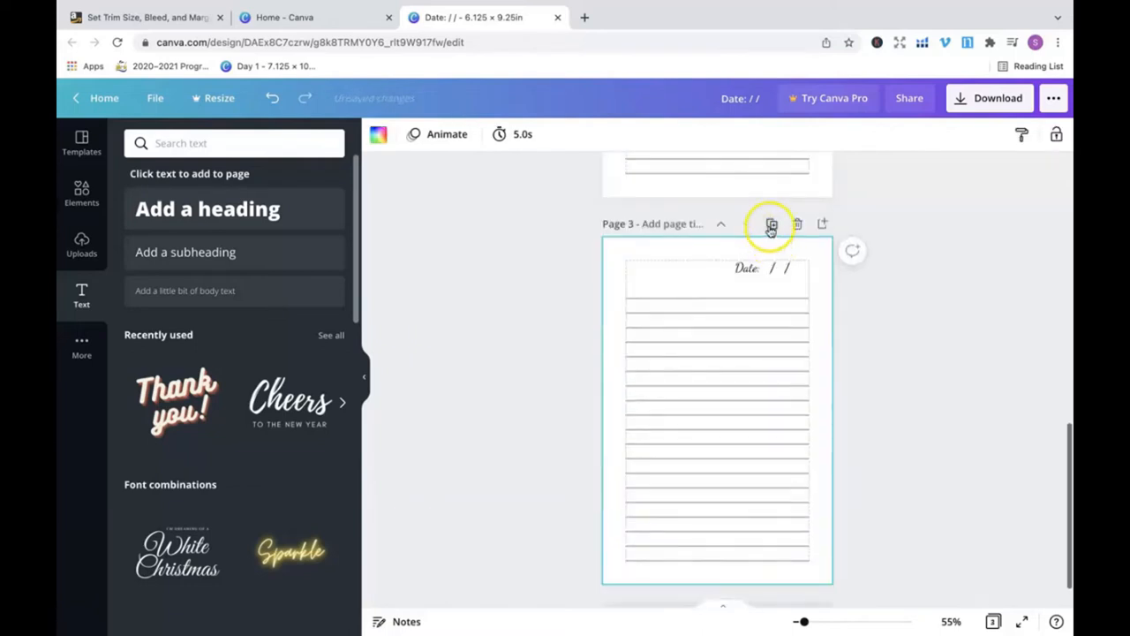
Step: Delete the date text and all the ruled lines from page 1, leaving it blank
scroll(918, 291, up, 10)
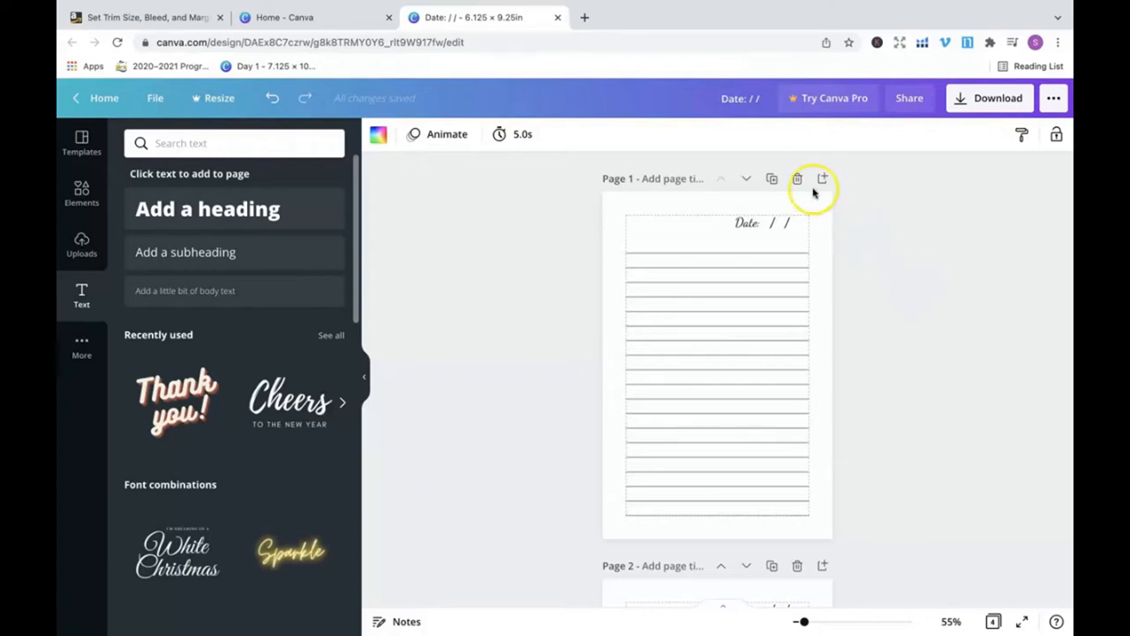
drag(654, 224, 814, 525)
key(Delete)
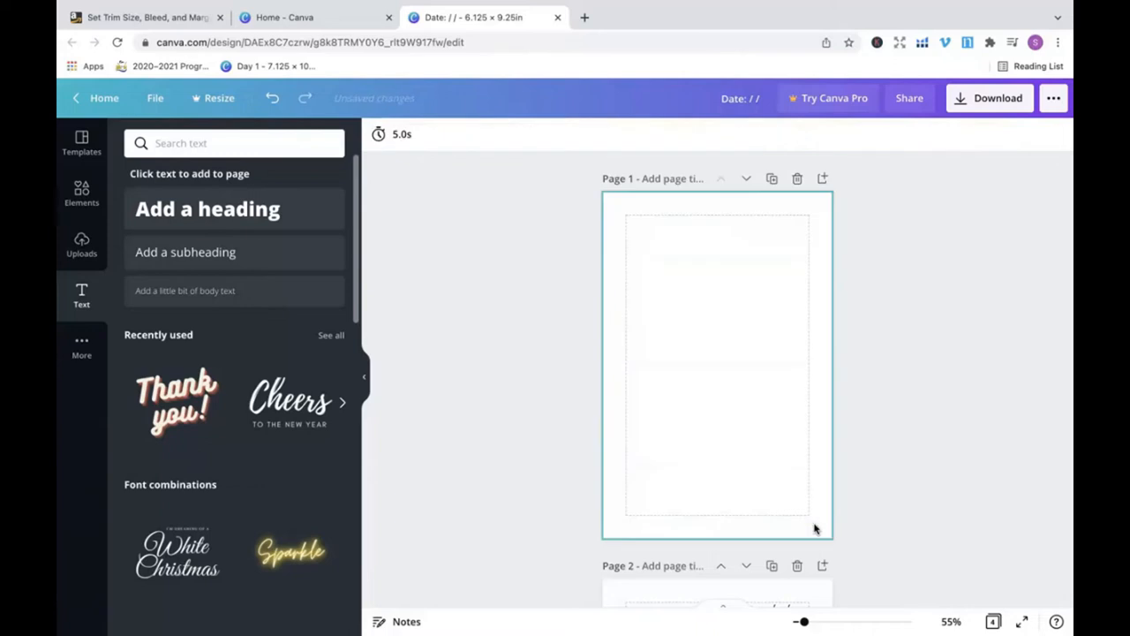
Step: Duplicate the blank page 1 and select the first page again
click(771, 181)
scroll(965, 298, up, 3)
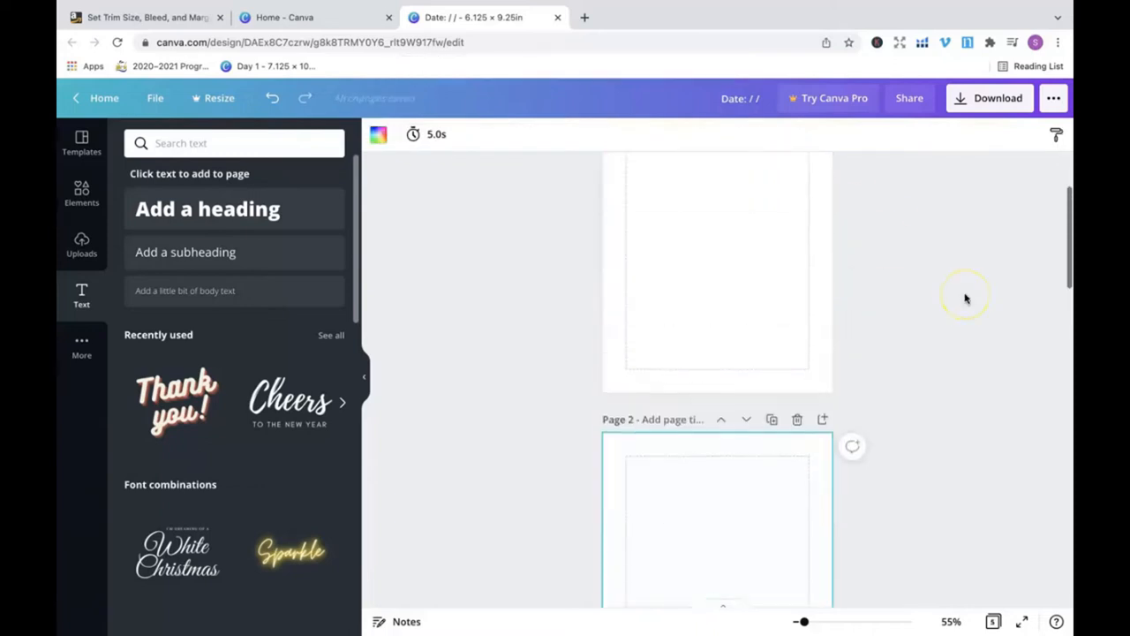
click(695, 250)
scroll(694, 251, up, 2)
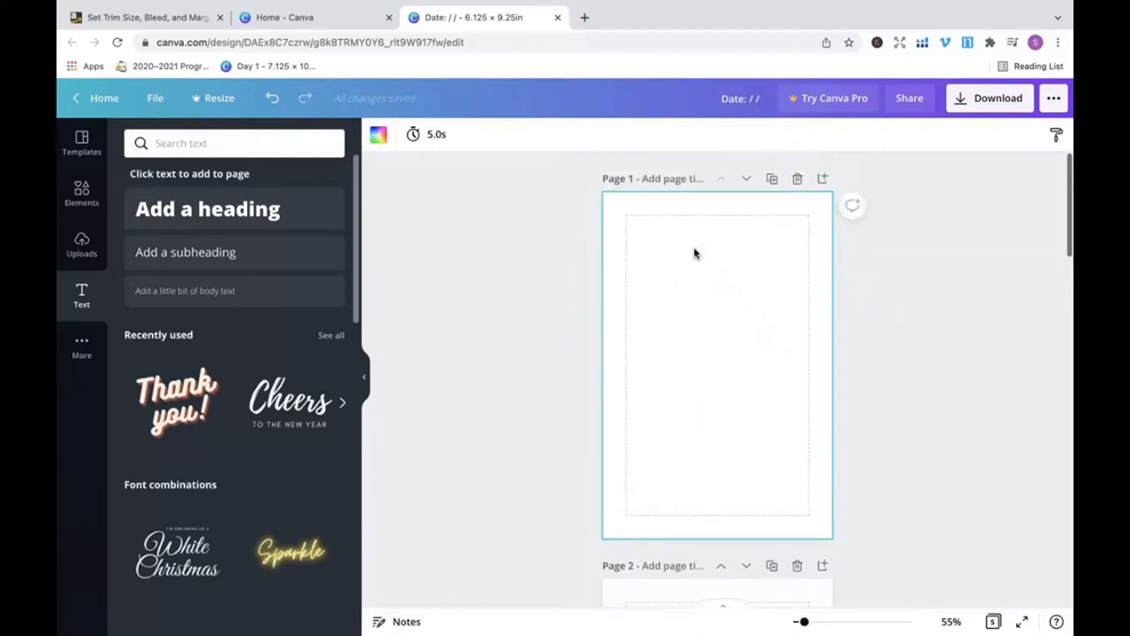
Step: Add a subheading reading "This Book Belongs To" to page 1 and move it above the page's middle
click(212, 254)
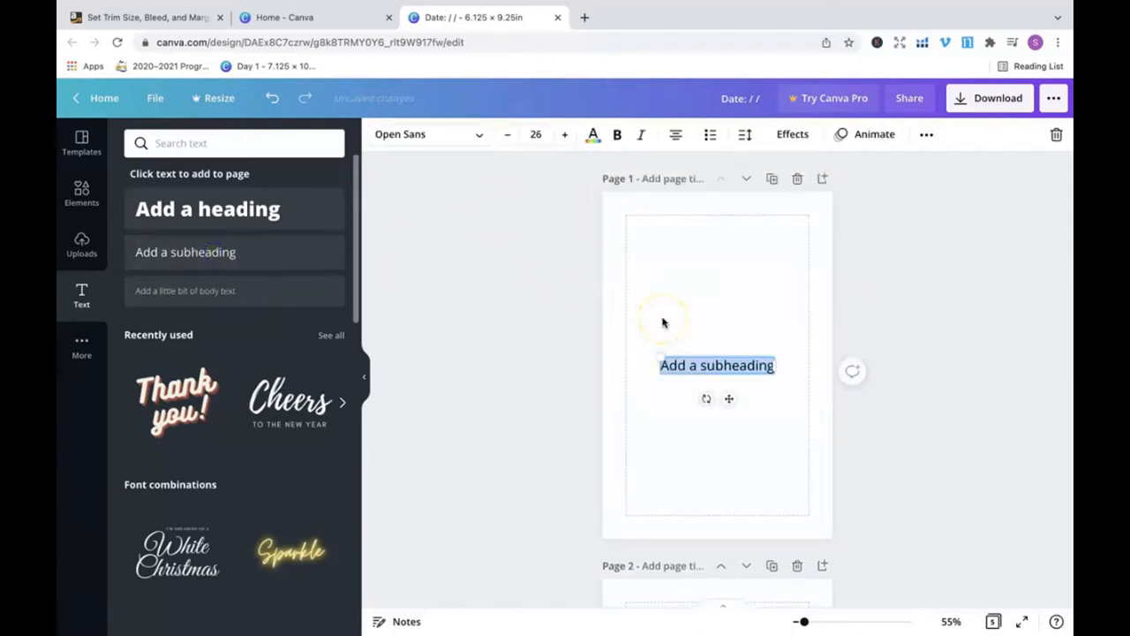
text(This)
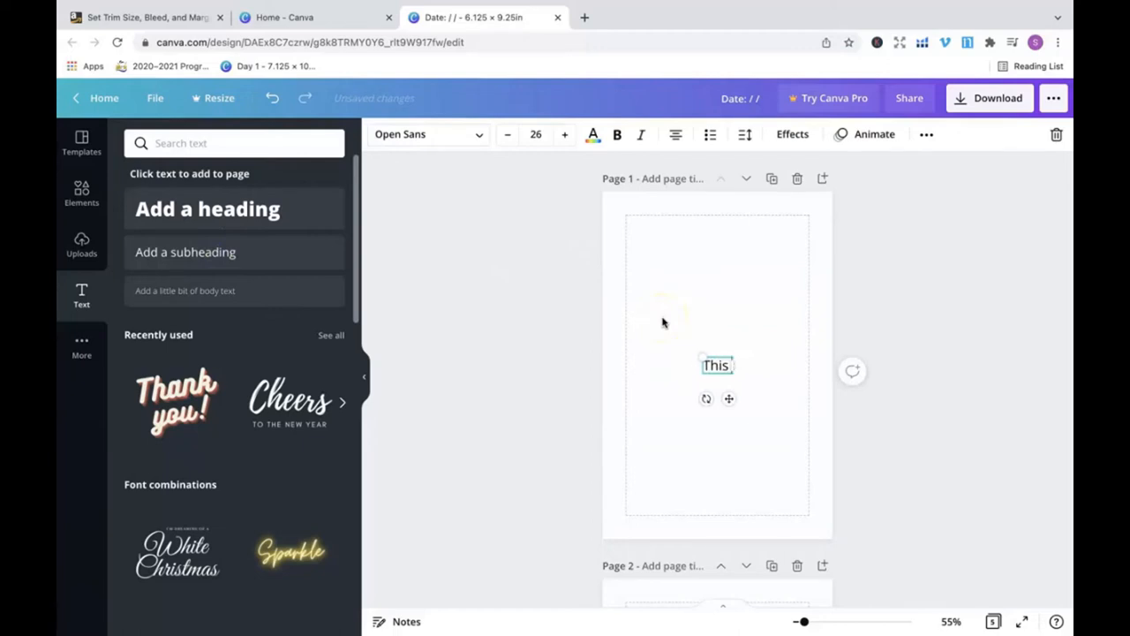
text( Book)
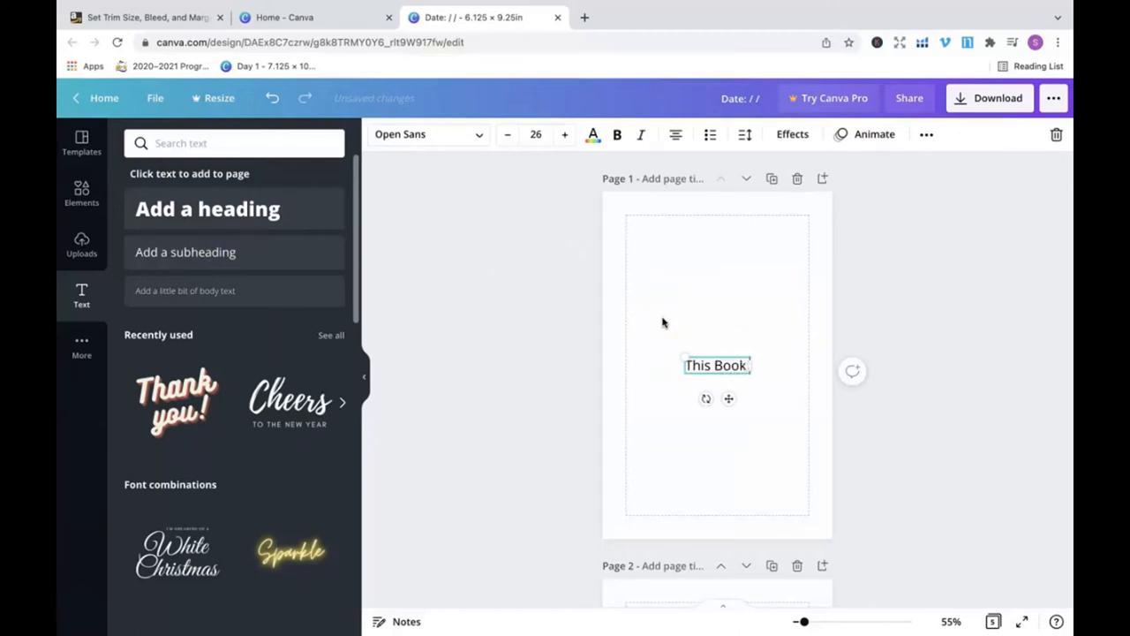
text( Belongs)
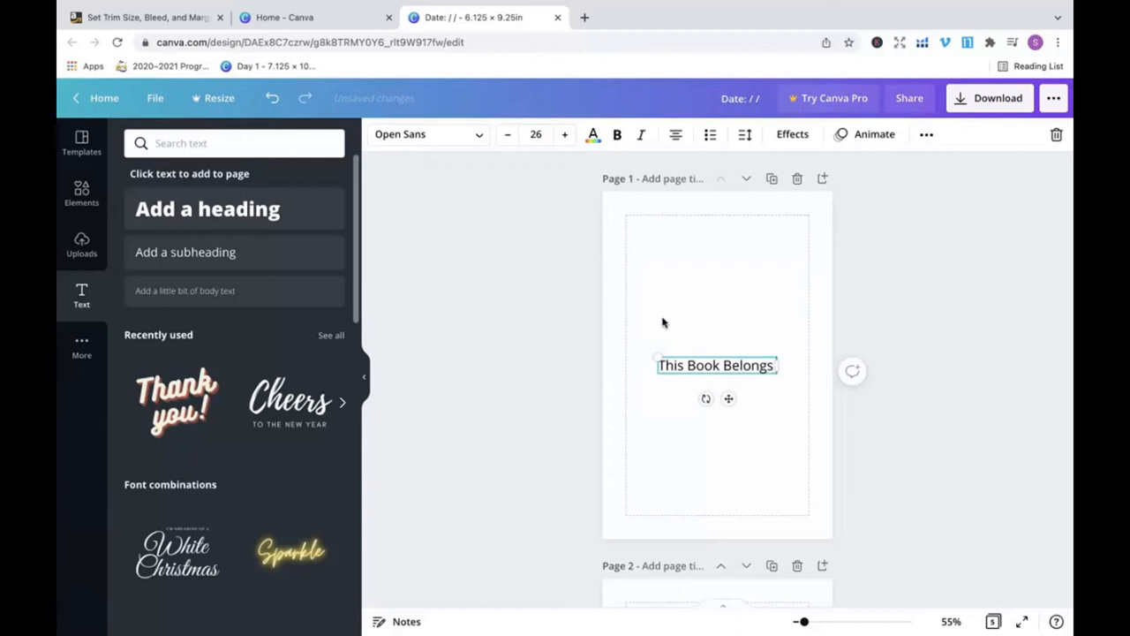
text( To)
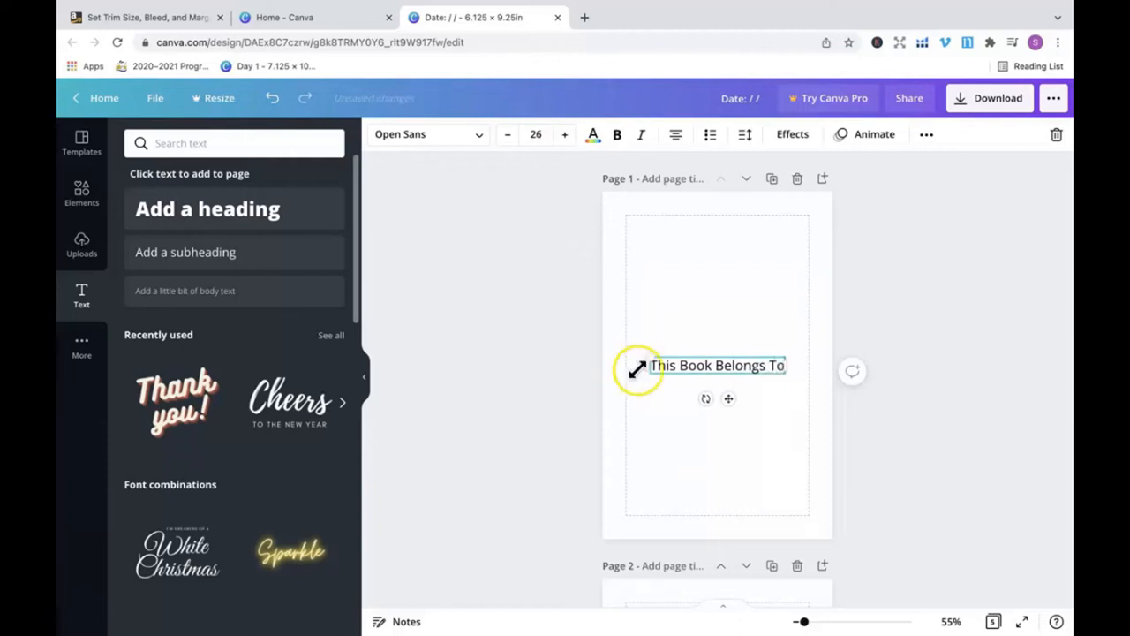
drag(732, 396, 734, 358)
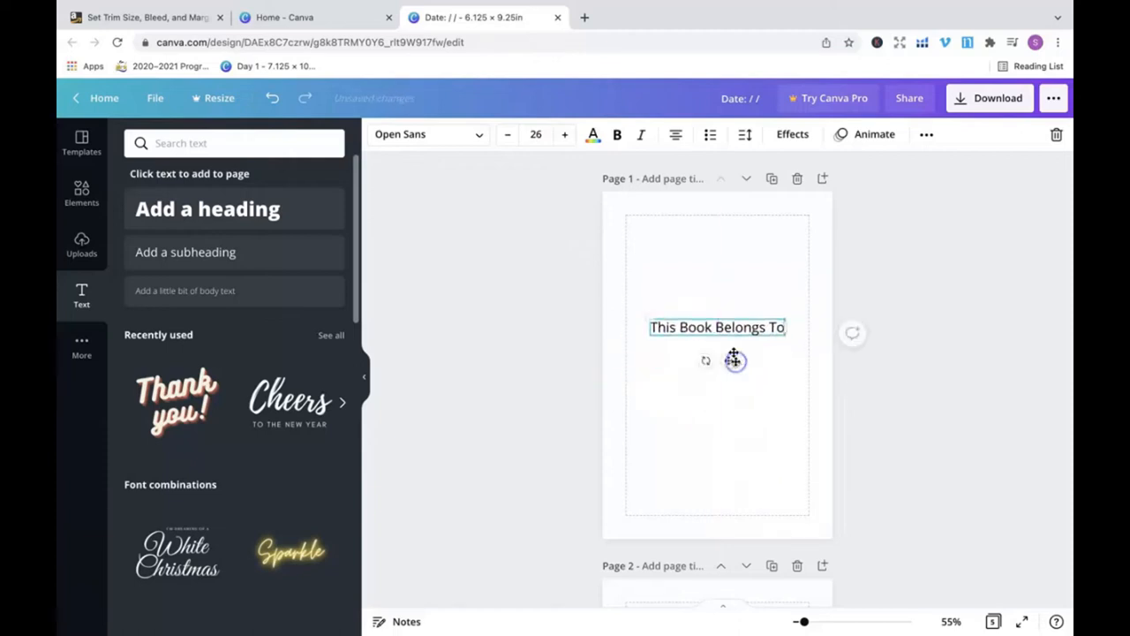
Step: Set the "This Book Belongs To" text to font size 30 and move it slightly higher
click(541, 134)
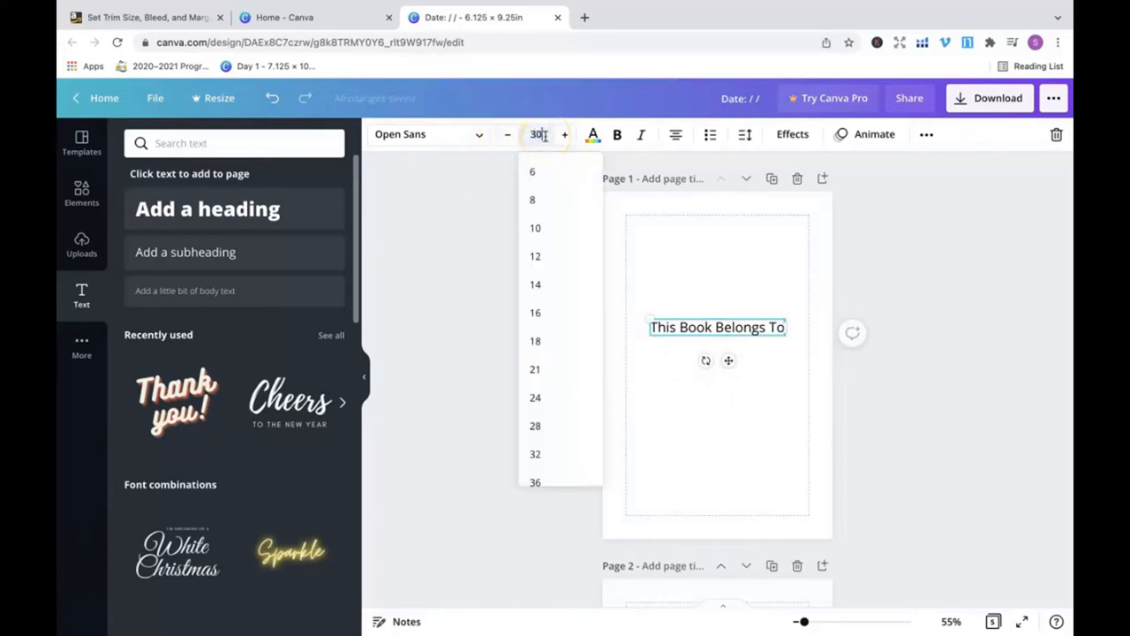
text(30)
key(Return)
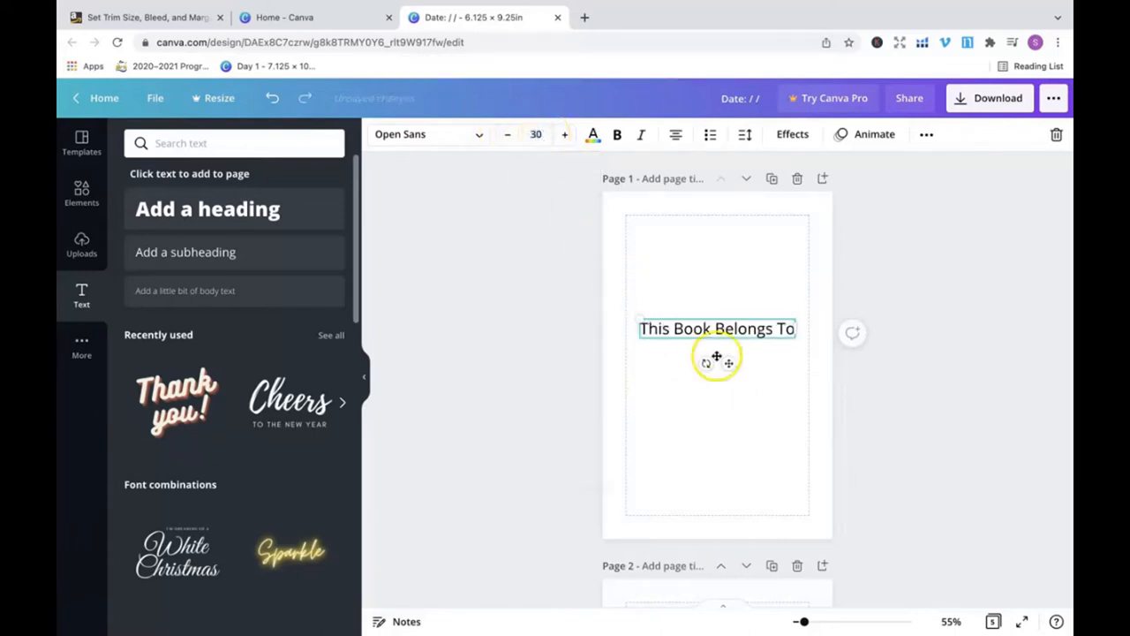
mouse_move(730, 363)
mouse_down()
mouse_move(730, 330)
mouse_move(730, 351)
mouse_up()
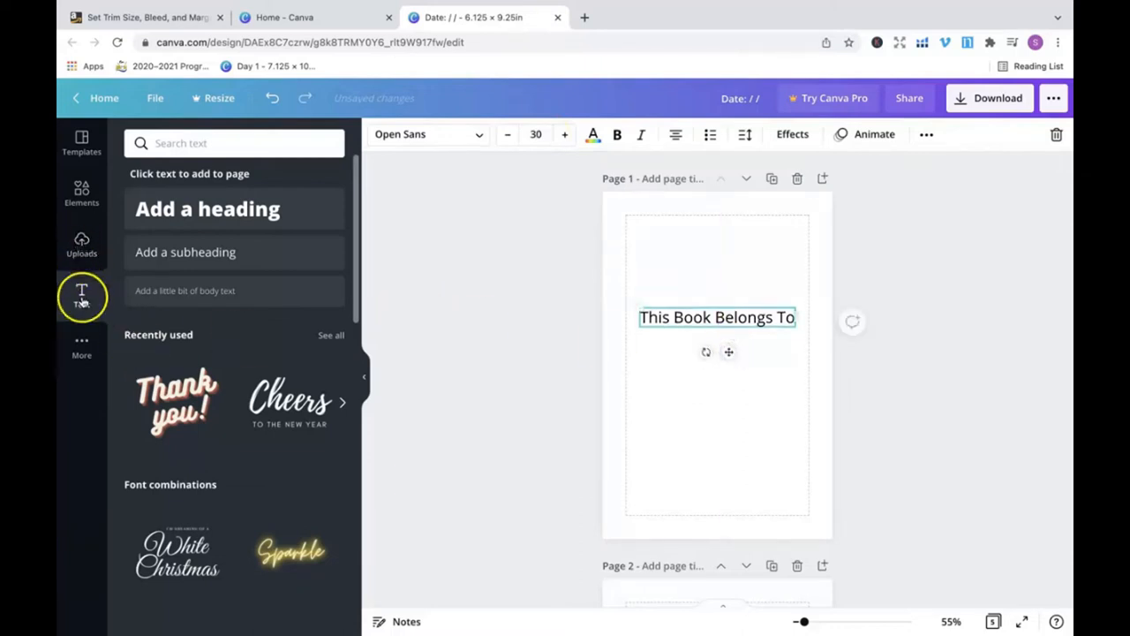
Step: Add a straight line just below "This Book Belongs To" and stretch it to the text's width
click(82, 188)
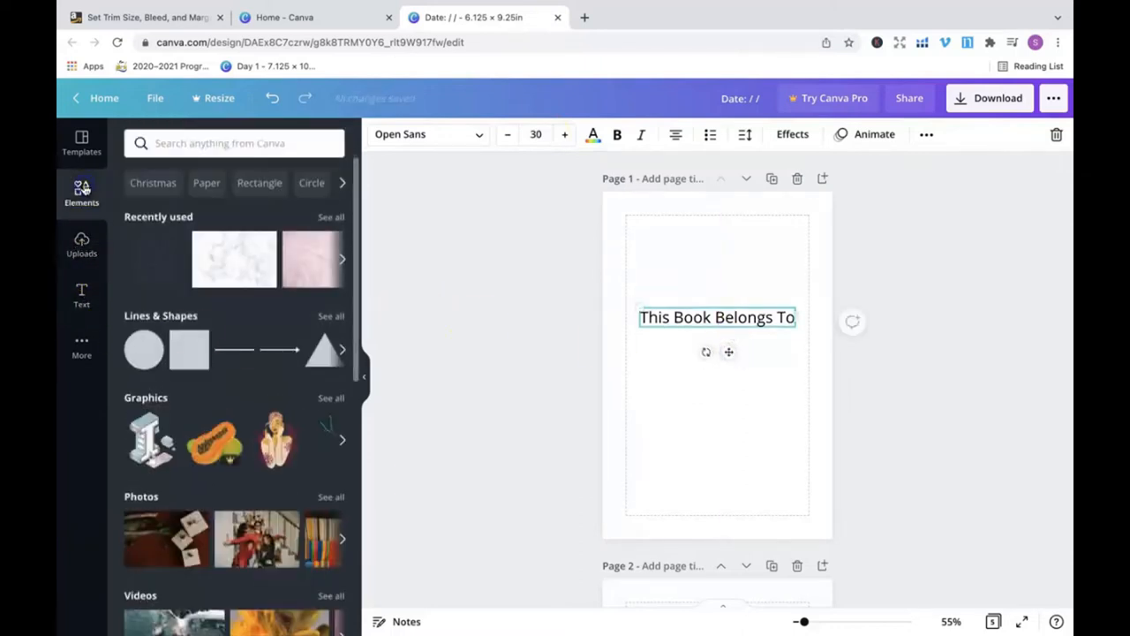
click(235, 354)
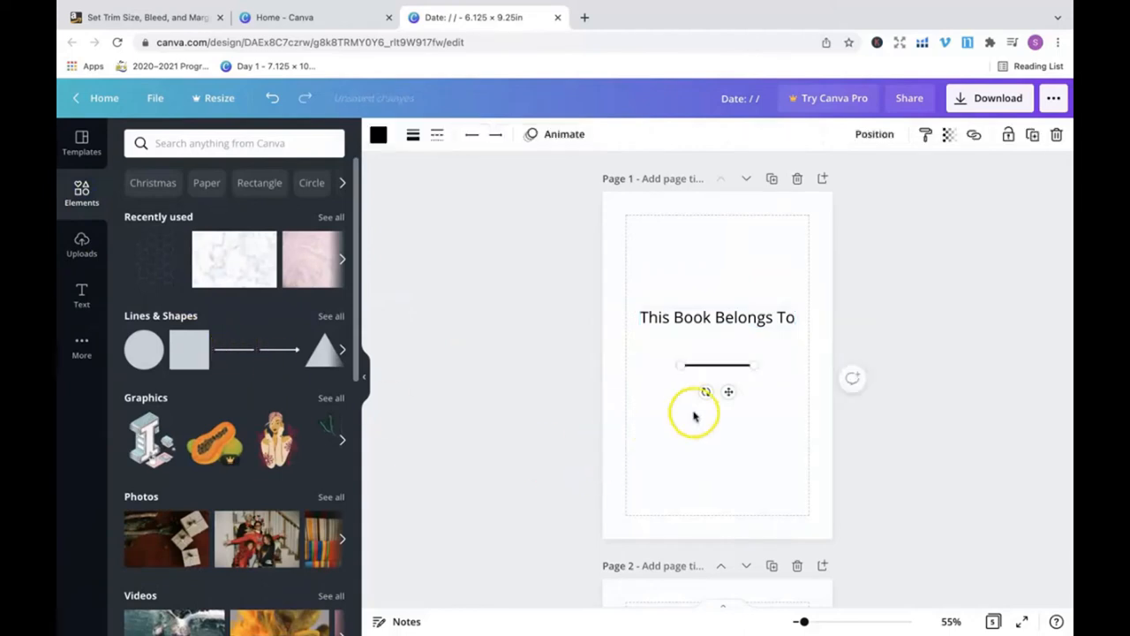
drag(679, 365, 636, 365)
drag(753, 365, 797, 366)
drag(730, 391, 732, 371)
click(676, 318)
click(777, 352)
drag(797, 343, 797, 340)
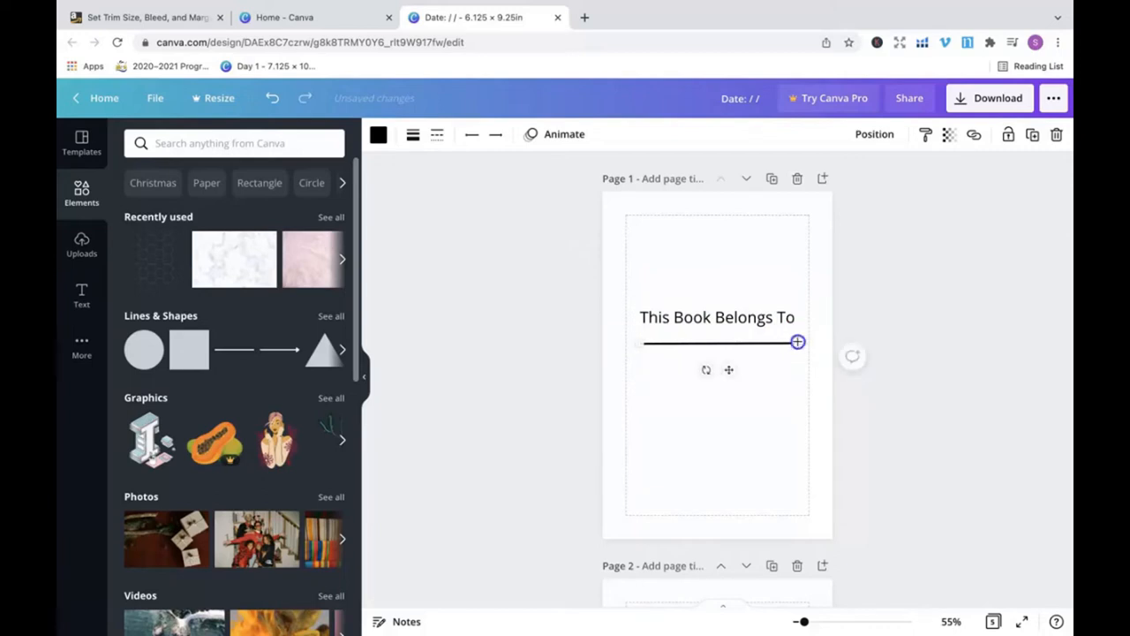
Step: Set the line weight of the line below the text to 3
click(412, 137)
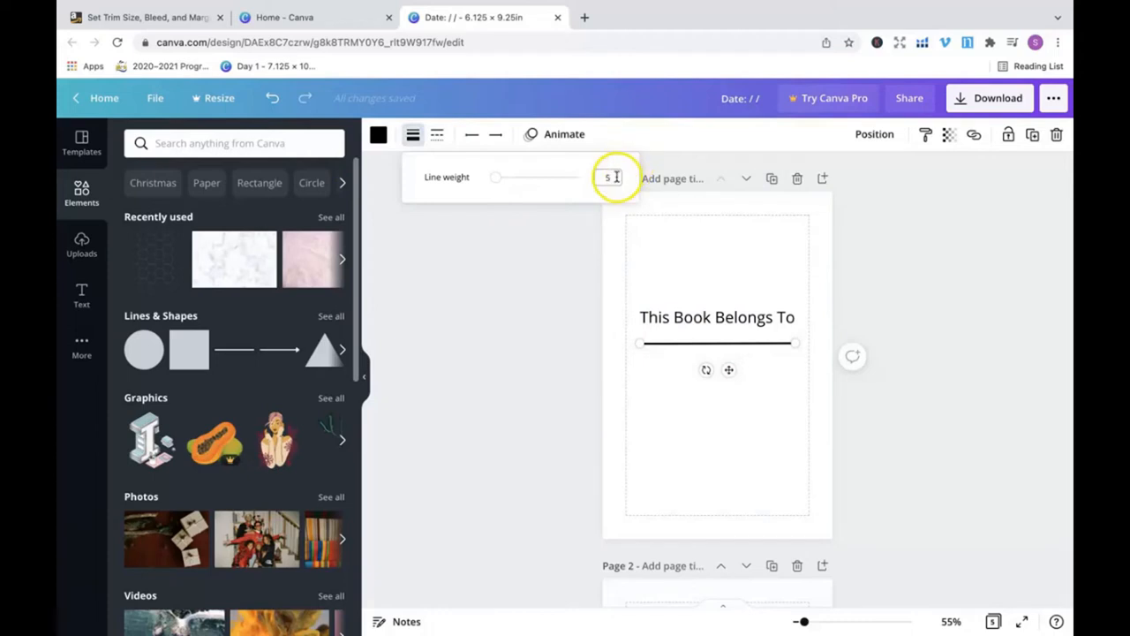
text(3)
key(Return)
click(1019, 335)
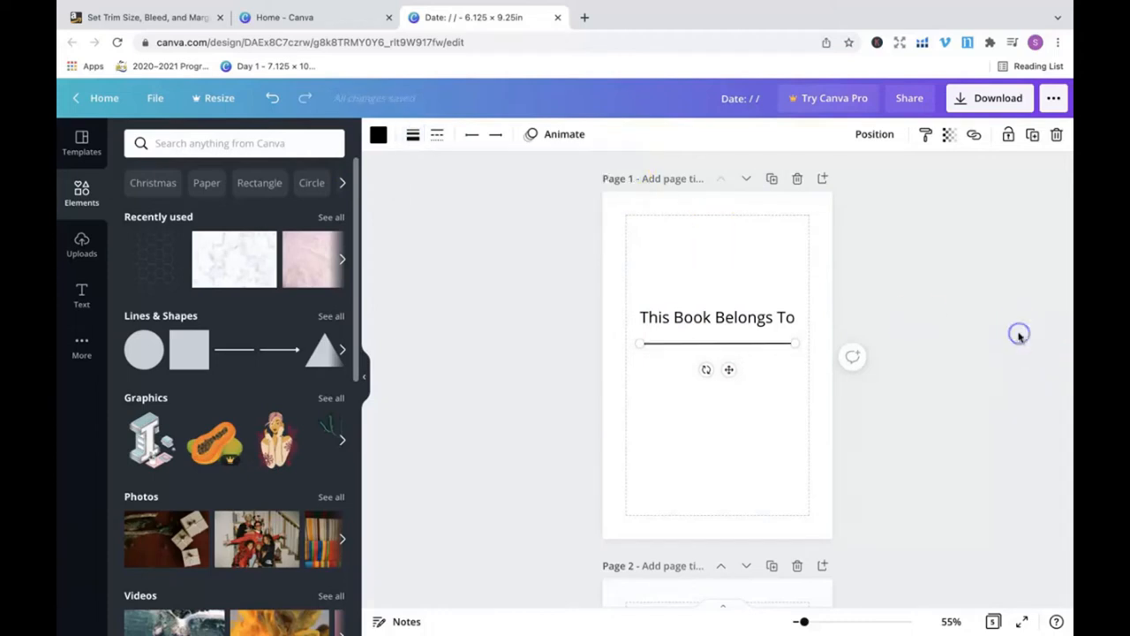
Step: Duplicate the line and align the copy a short distance below the original
click(712, 344)
key(ctrl+d)
drag(736, 378, 729, 387)
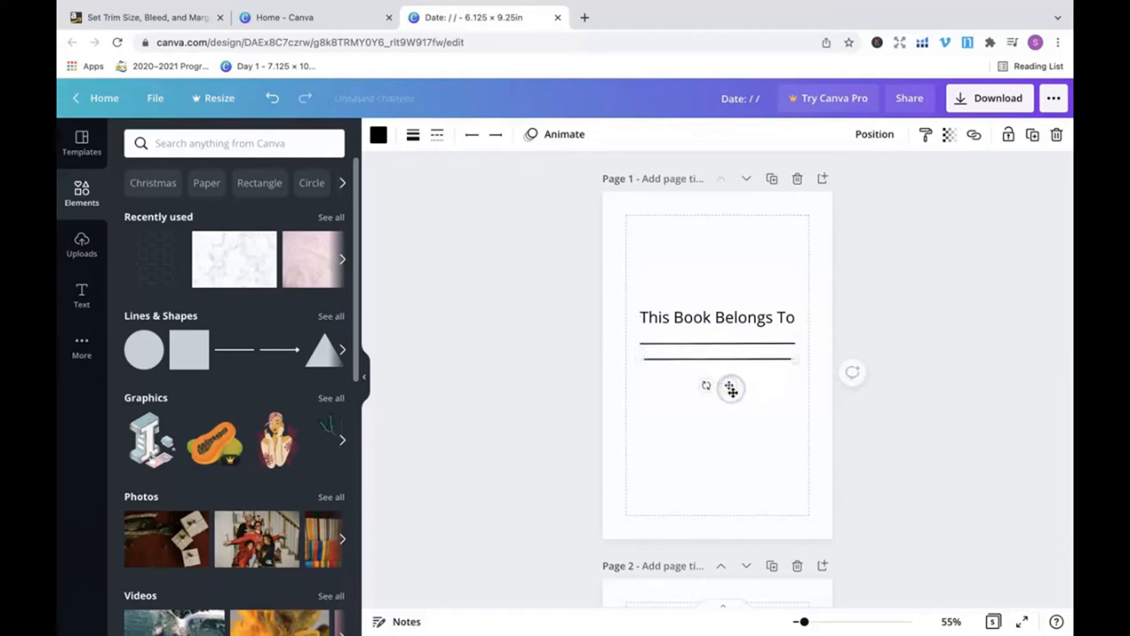
Step: Select the text and both lines together and move them slightly down, keeping them horizontally centred on page 1
click(675, 392)
drag(708, 267, 727, 397)
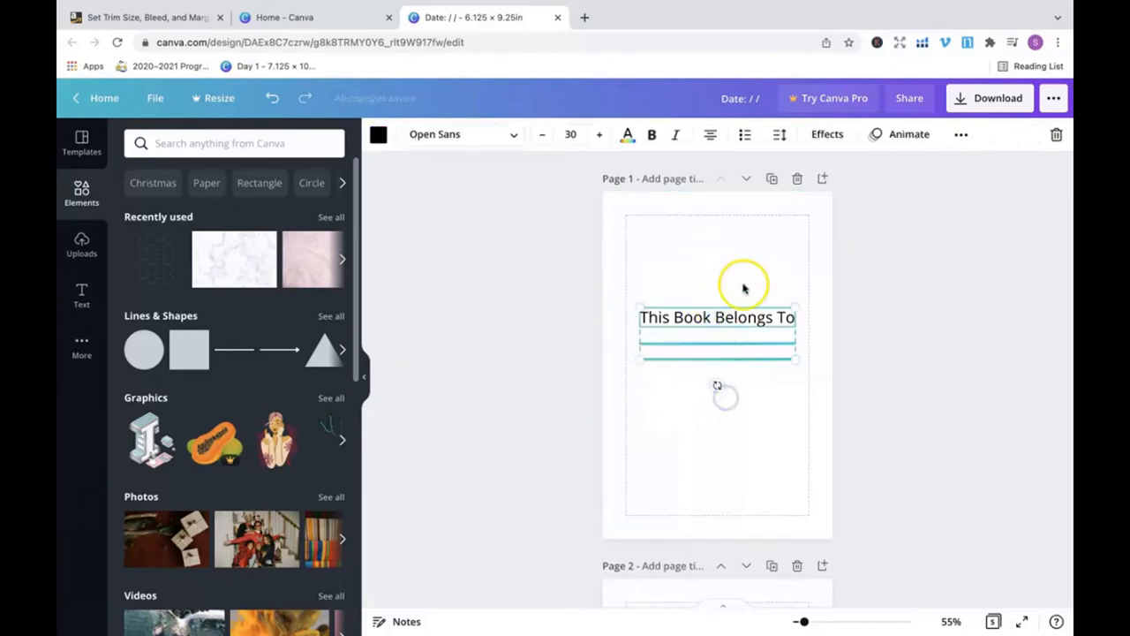
mouse_move(753, 329)
mouse_down()
mouse_move(750, 300)
mouse_move(752, 330)
mouse_up()
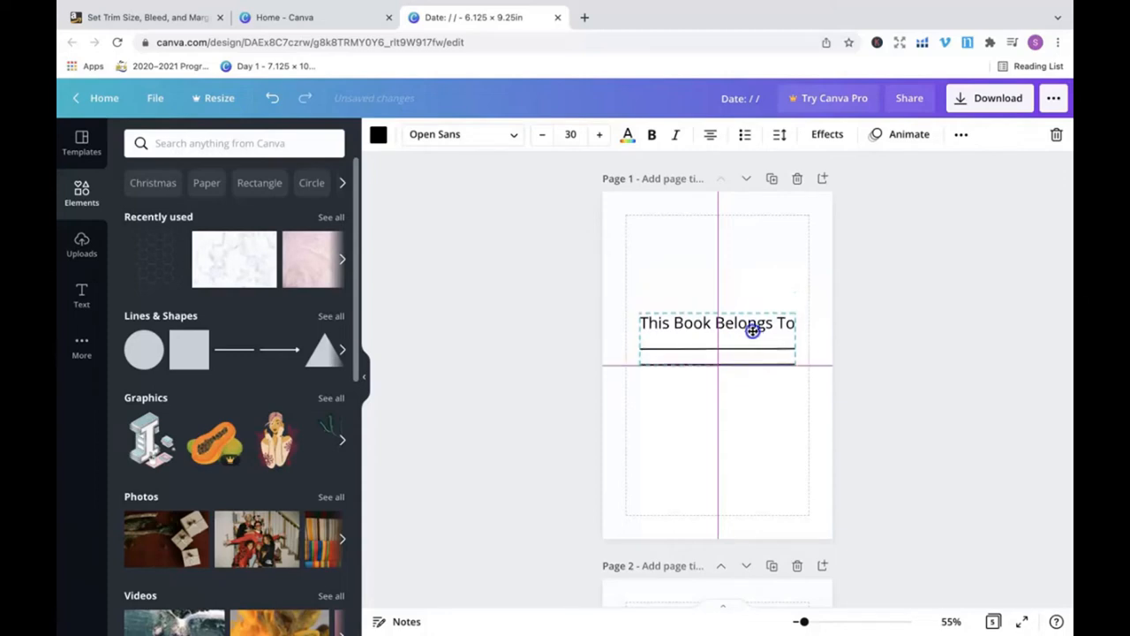
drag(752, 331, 752, 330)
click(911, 323)
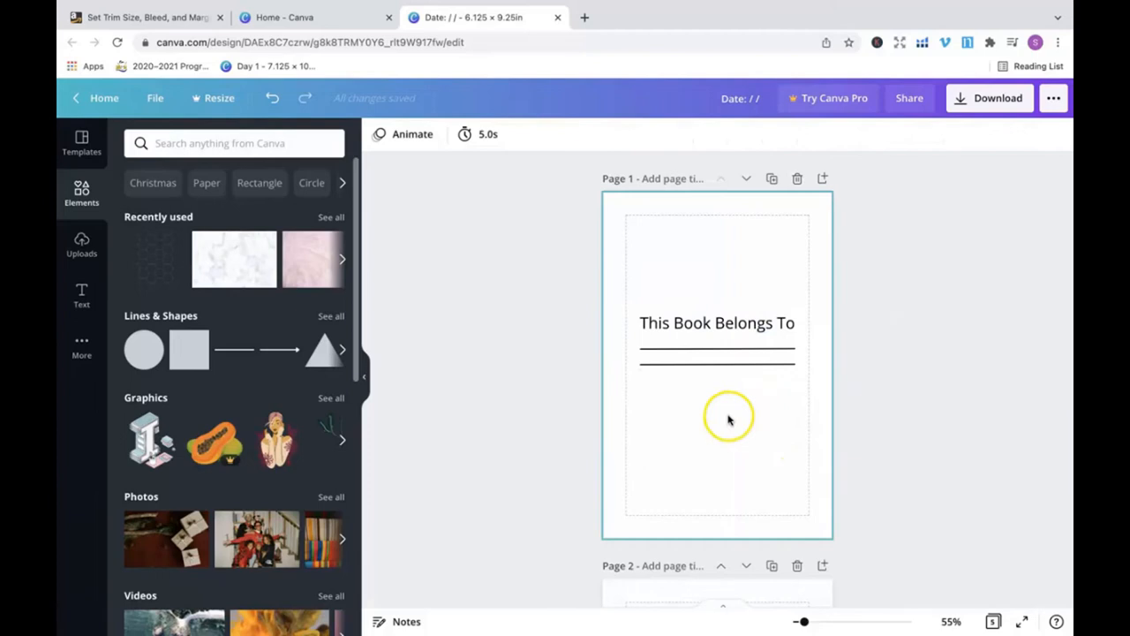
Step: Move the lower line down to widen the gap, and shift both lines slightly away from the text
click(709, 363)
drag(708, 364, 708, 367)
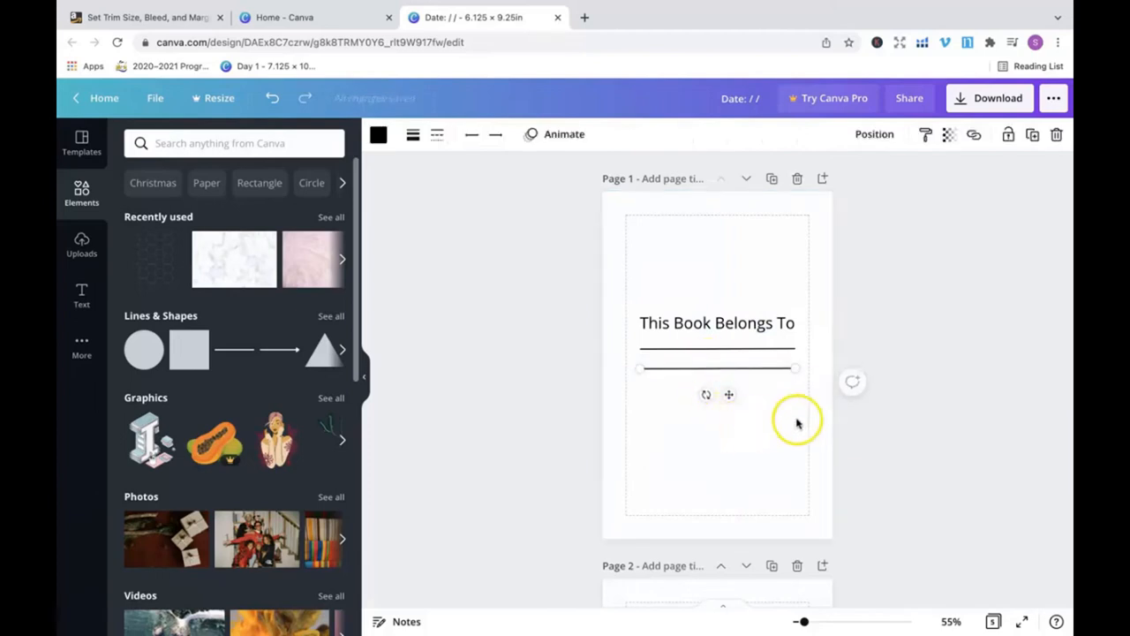
click(764, 411)
drag(678, 389, 695, 346)
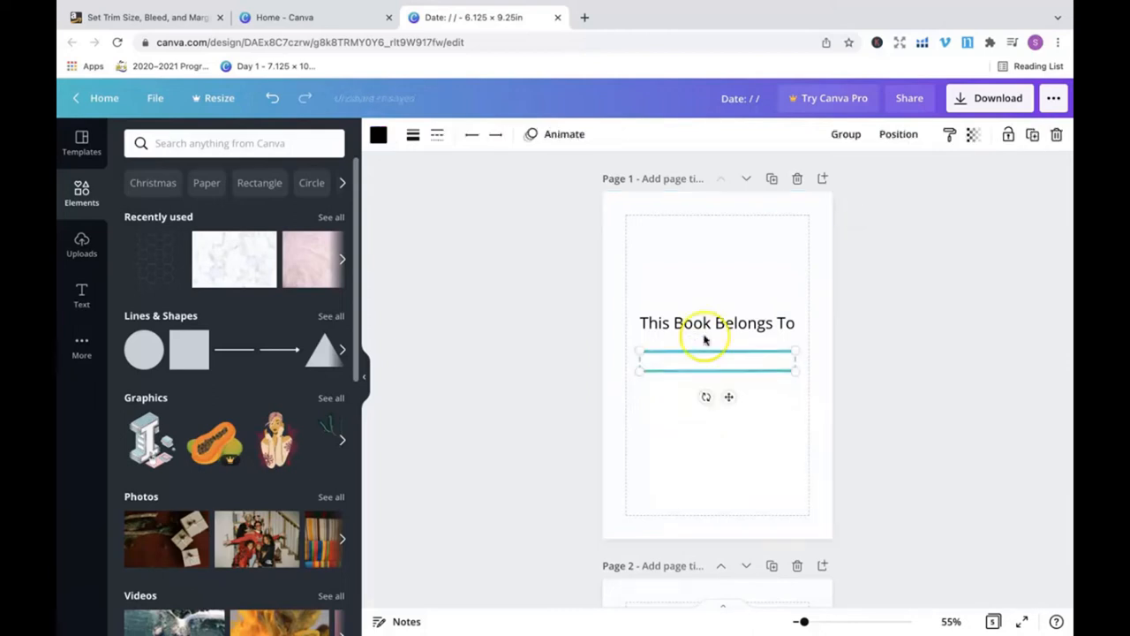
click(954, 286)
Step: Review the pages from the "This Book Belongs To" page through the blank page to the last lined page
scroll(929, 359, down, 1)
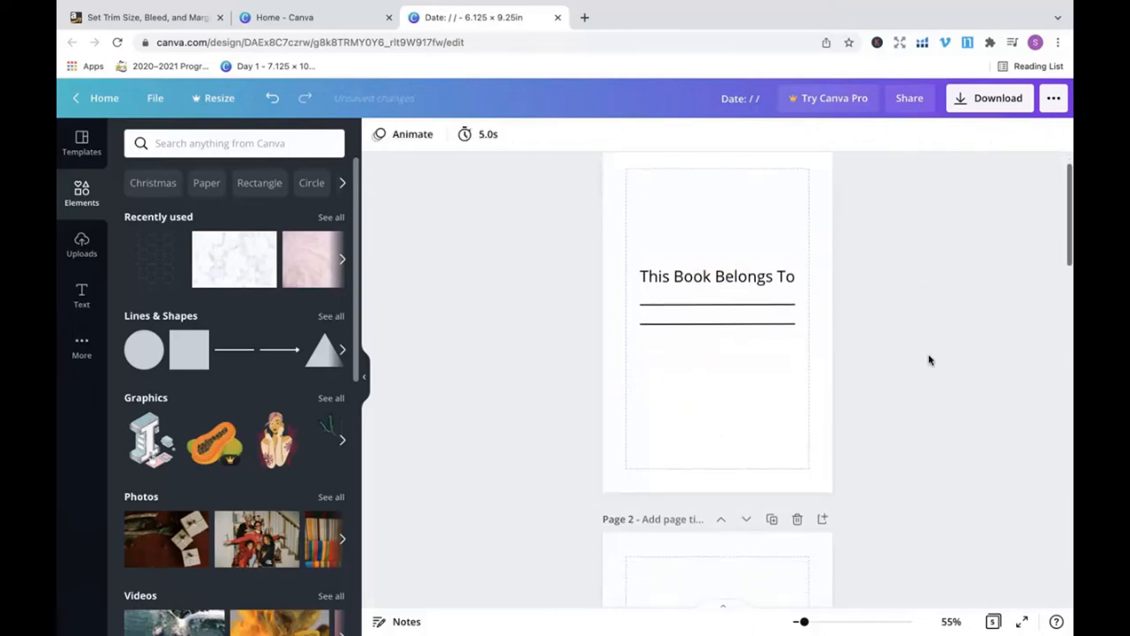
scroll(929, 360, up, 1)
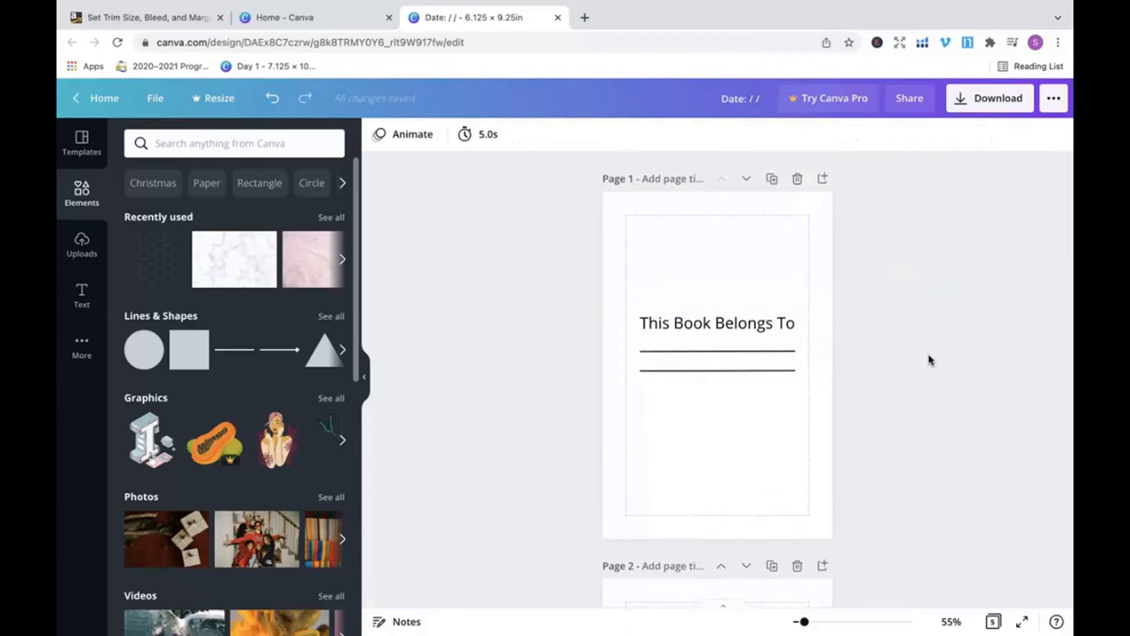
scroll(959, 404, down, 9)
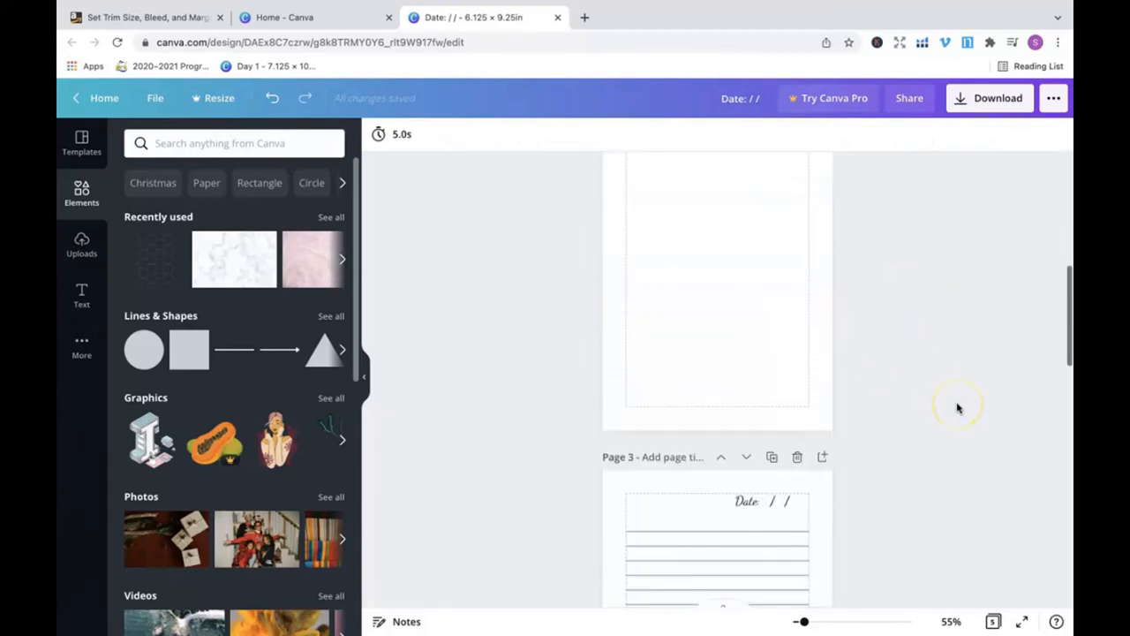
scroll(959, 408, up, 5)
scroll(959, 408, down, 11)
scroll(959, 408, up, 7)
scroll(958, 407, up, 2)
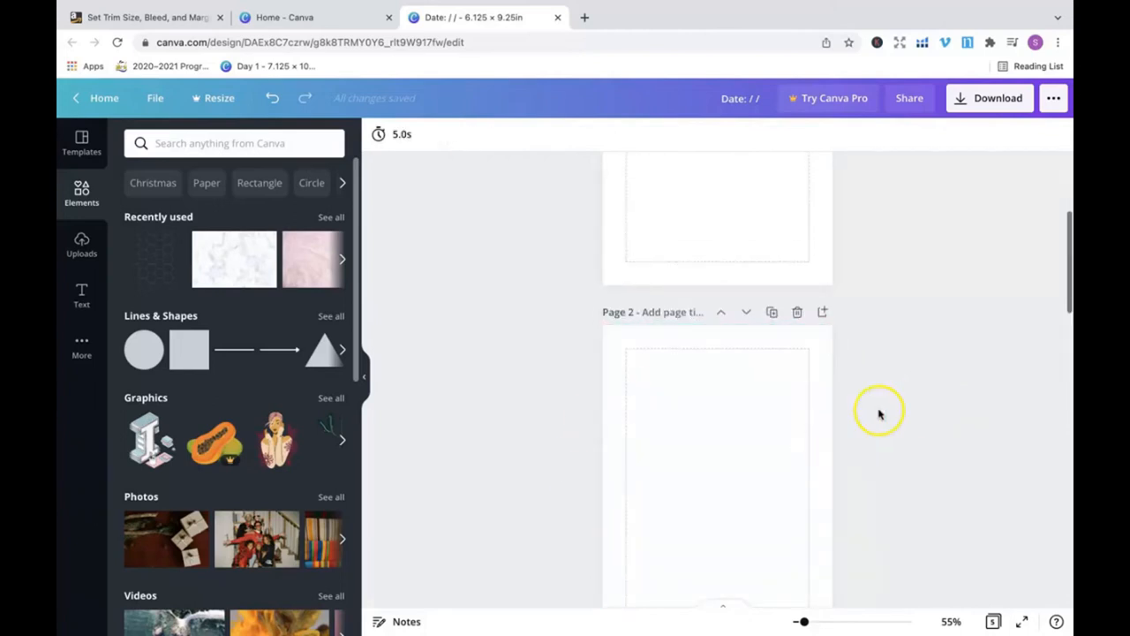
scroll(948, 370, up, 4)
scroll(948, 370, up, 2)
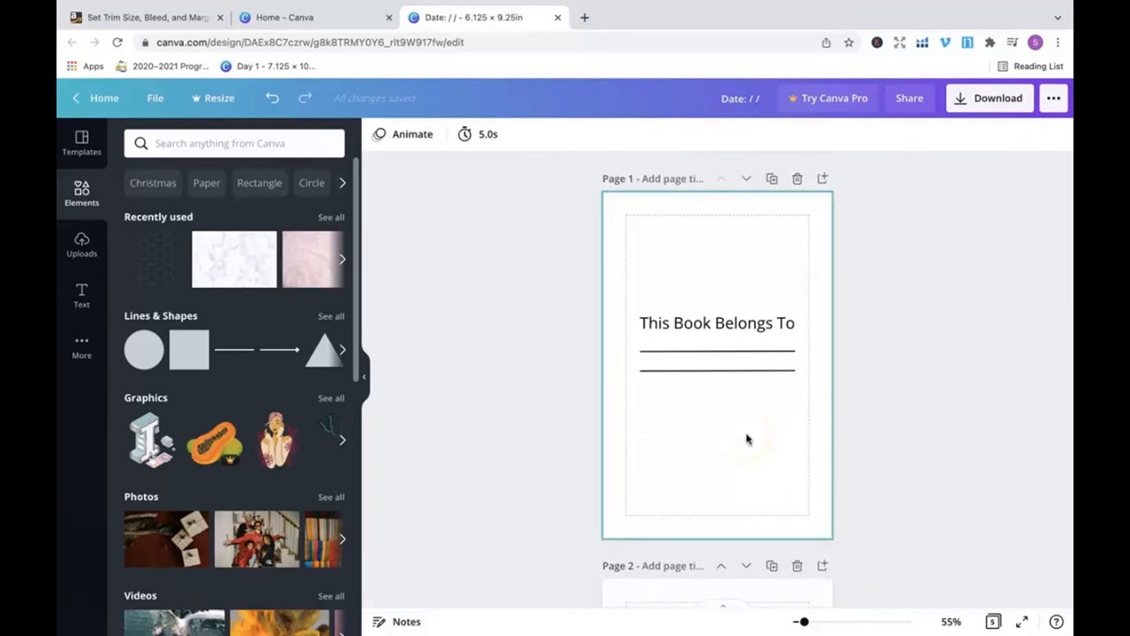
scroll(746, 439, down, 4)
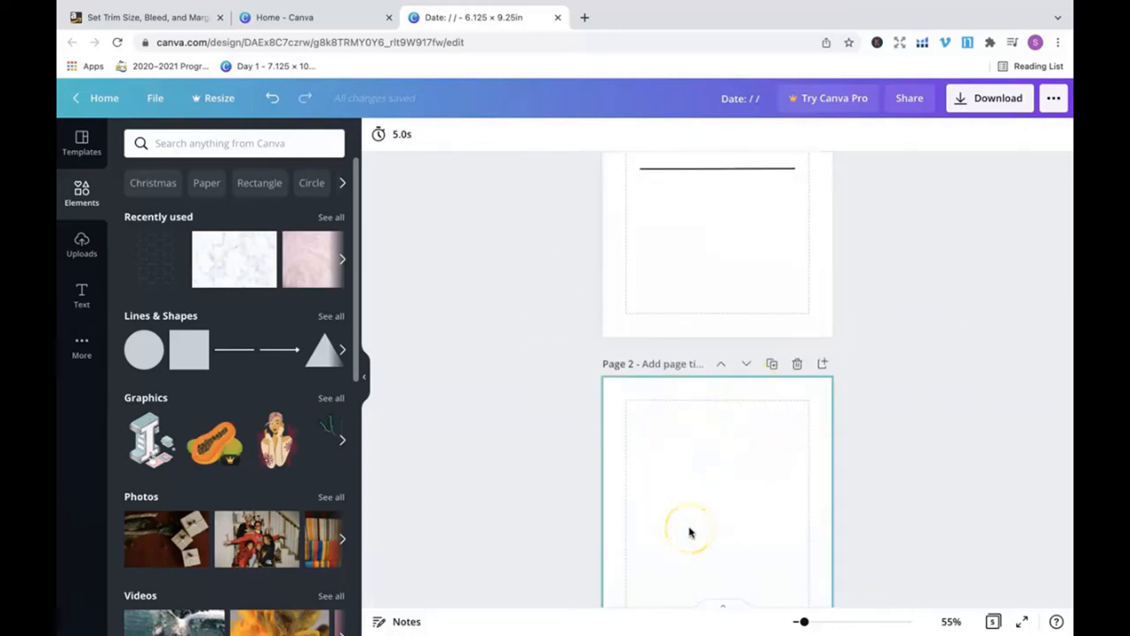
scroll(691, 531, down, 8)
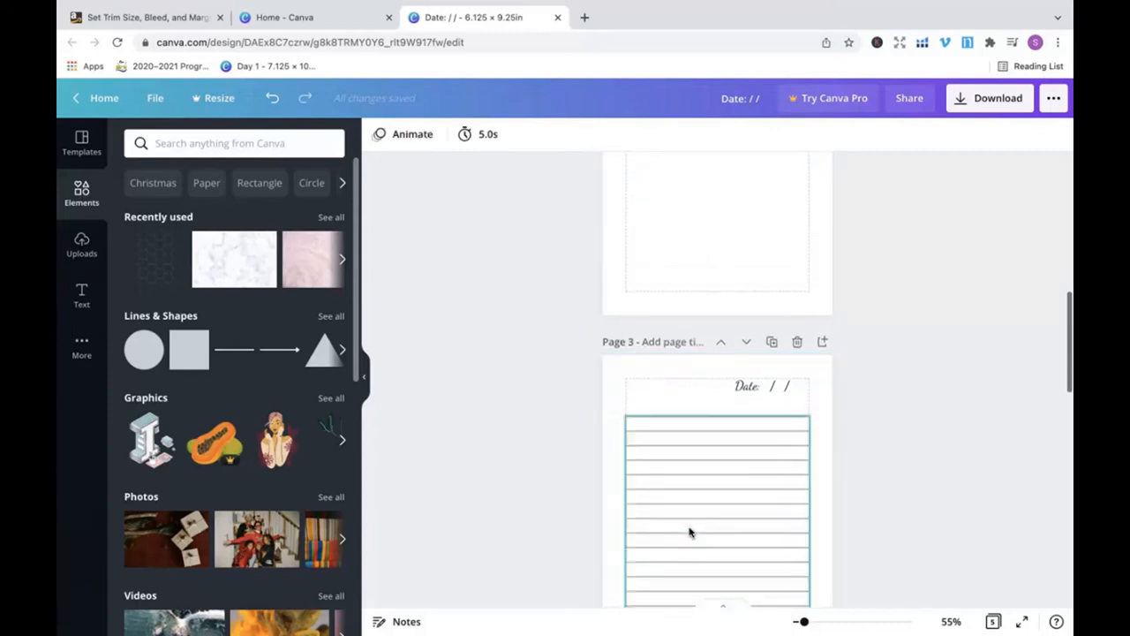
scroll(822, 431, down, 1)
scroll(823, 431, down, 15)
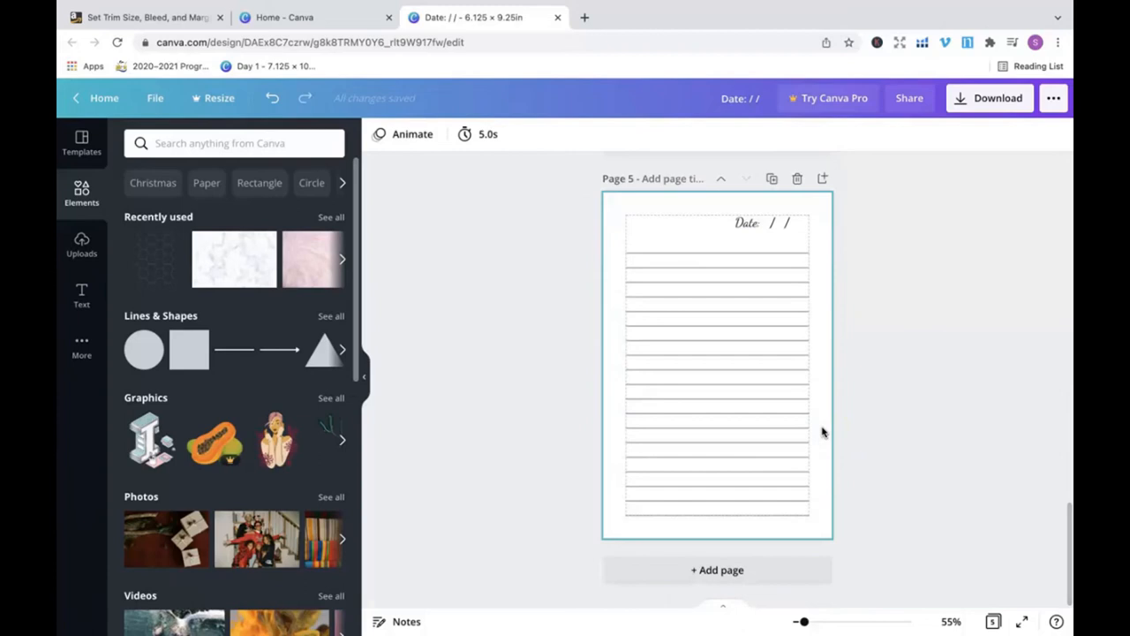
Step: Duplicate lined page 5 repeatedly until the design has 20 pages
scroll(823, 431, up, 3)
scroll(840, 341, down, 2)
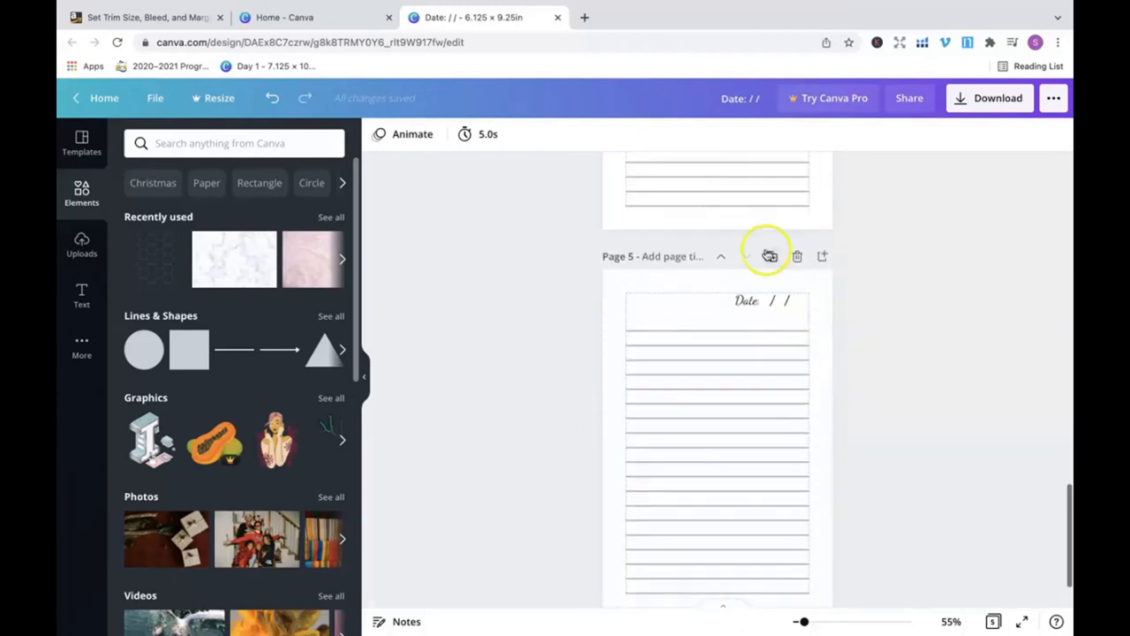
click(774, 257)
click(773, 279)
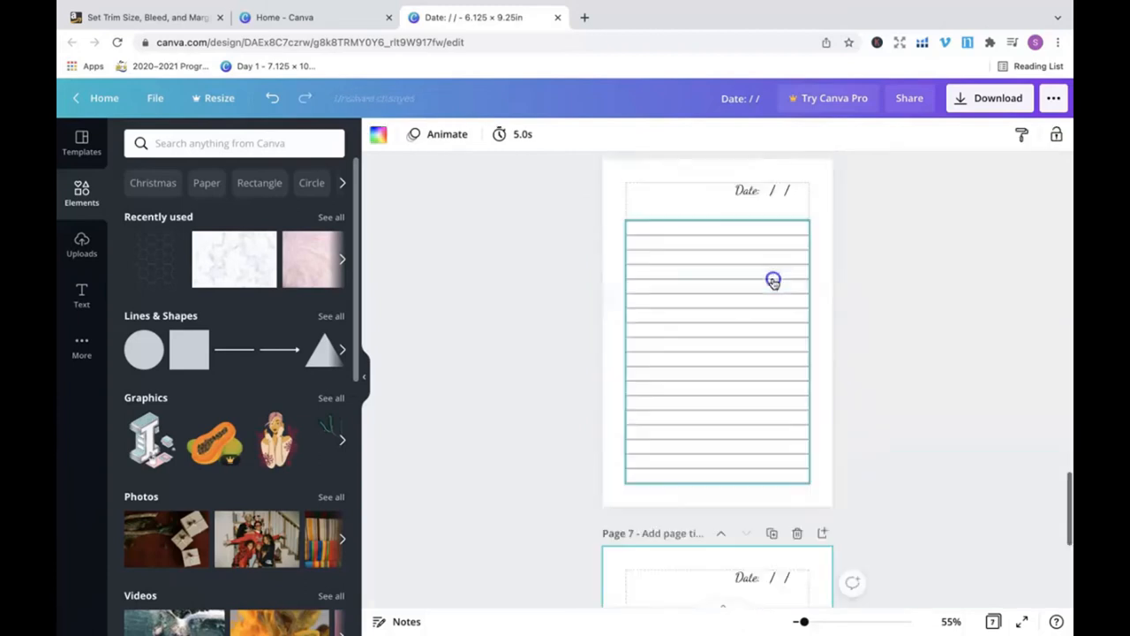
click(773, 279)
click(772, 279)
click(773, 279)
click(773, 279)
click(773, 281)
click(773, 281)
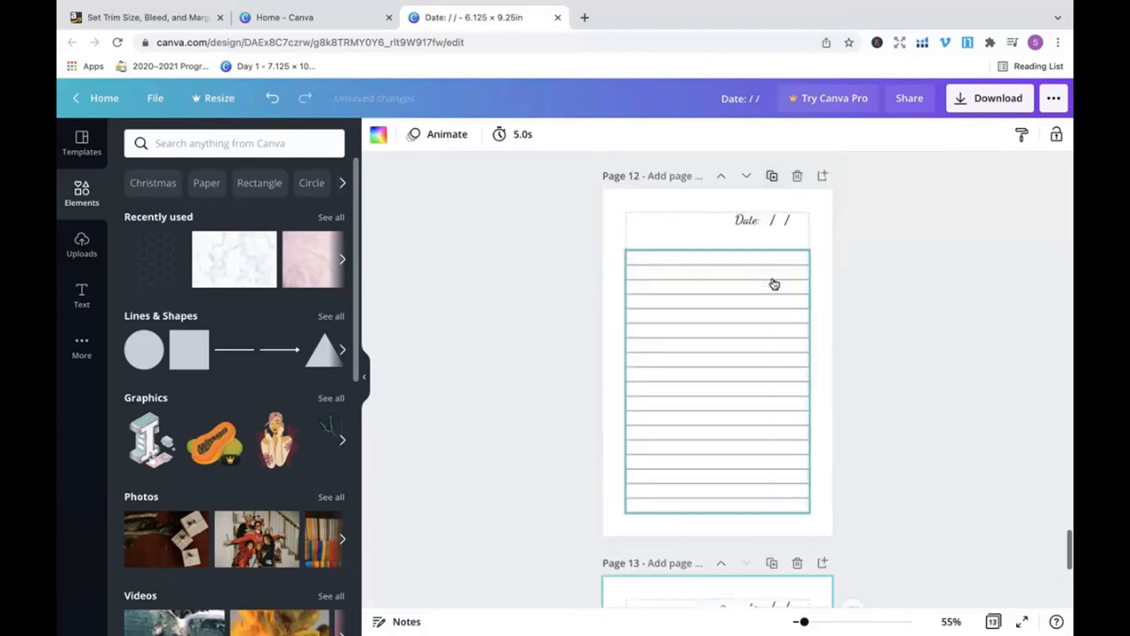
click(772, 279)
click(773, 279)
click(772, 279)
click(773, 279)
click(773, 280)
click(773, 280)
click(772, 279)
Step: Duplicate lined page 19 twice so the design has 22 pages
scroll(950, 294, up, 5)
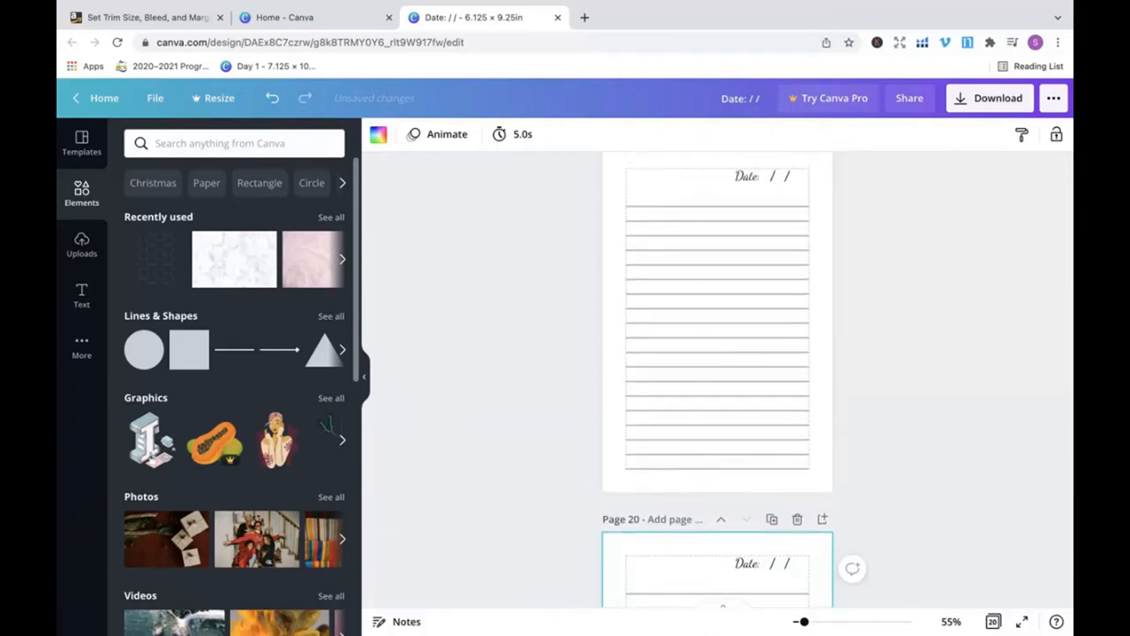
scroll(481, 447, up, 3)
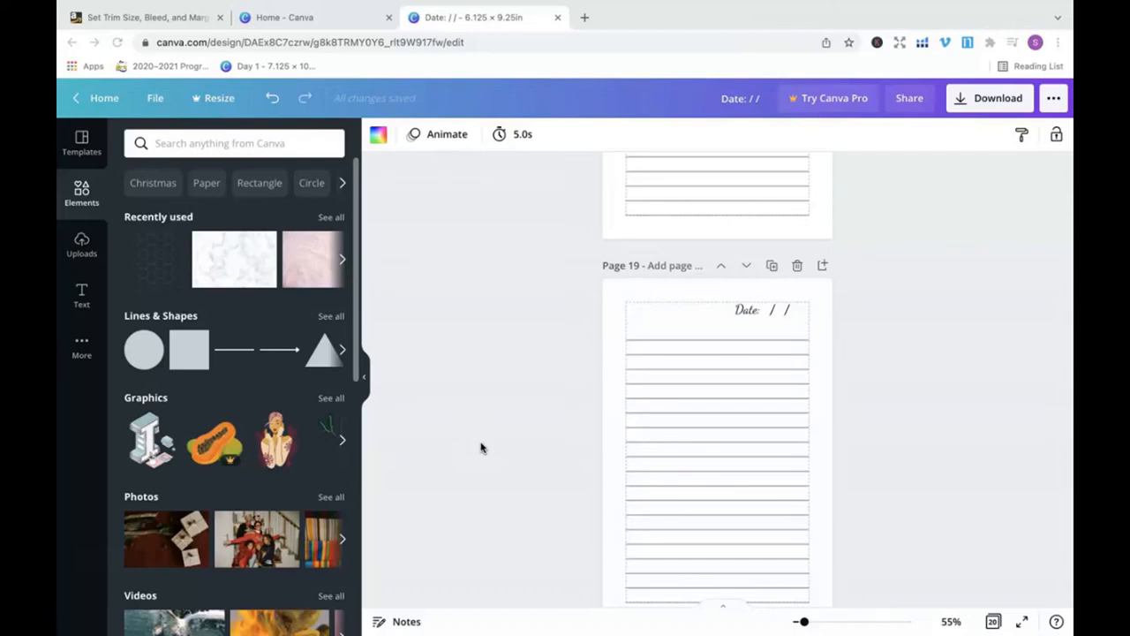
scroll(877, 262, up, 1)
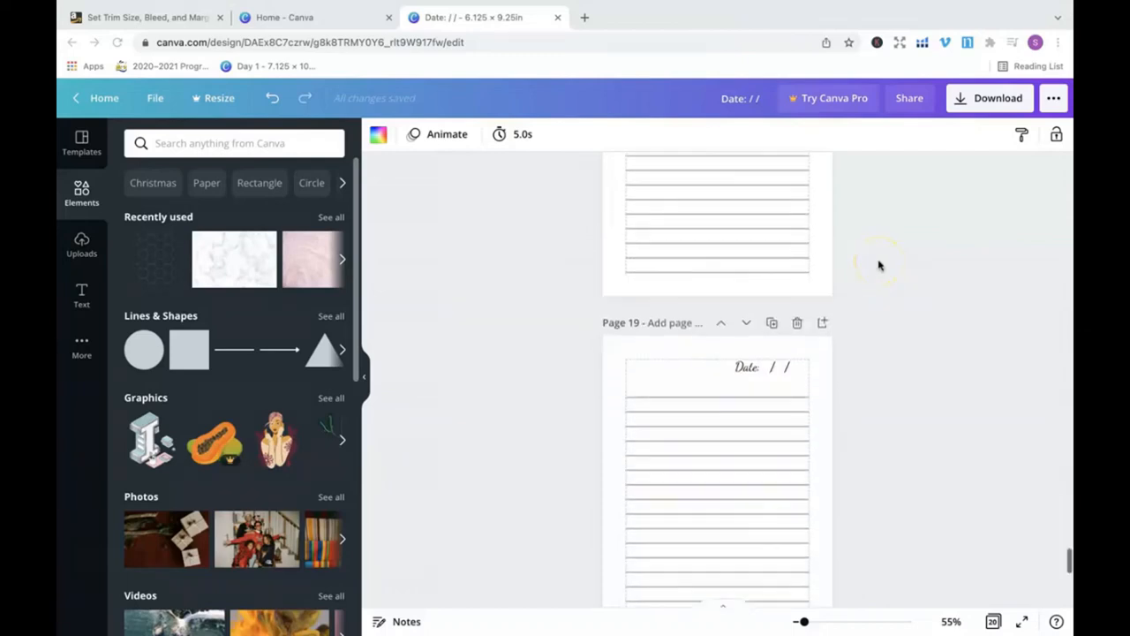
click(771, 323)
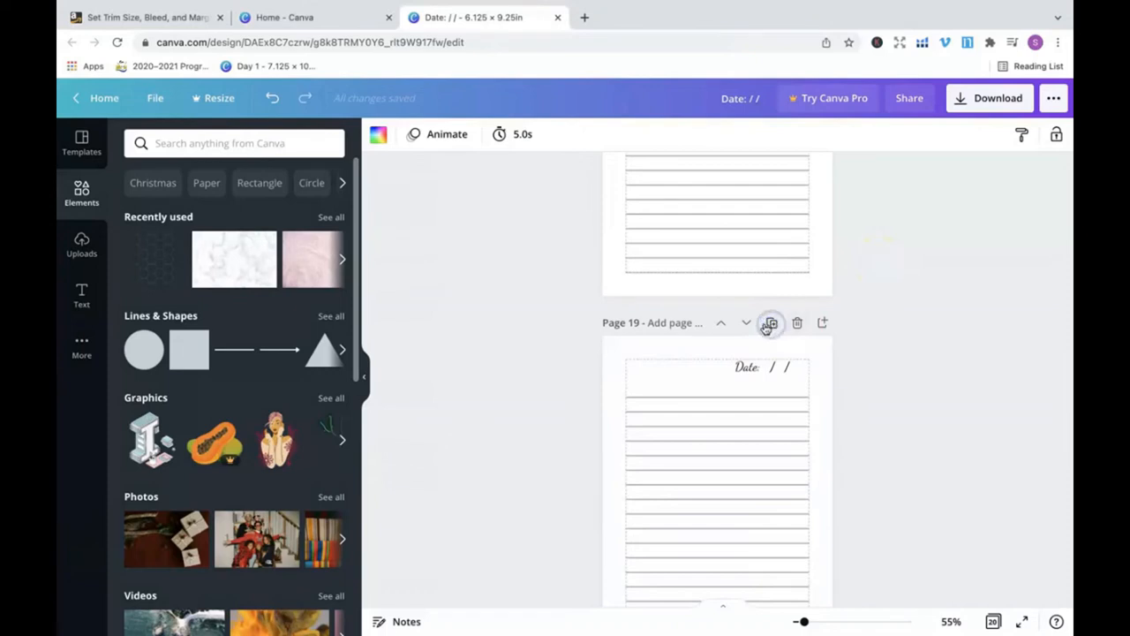
click(772, 325)
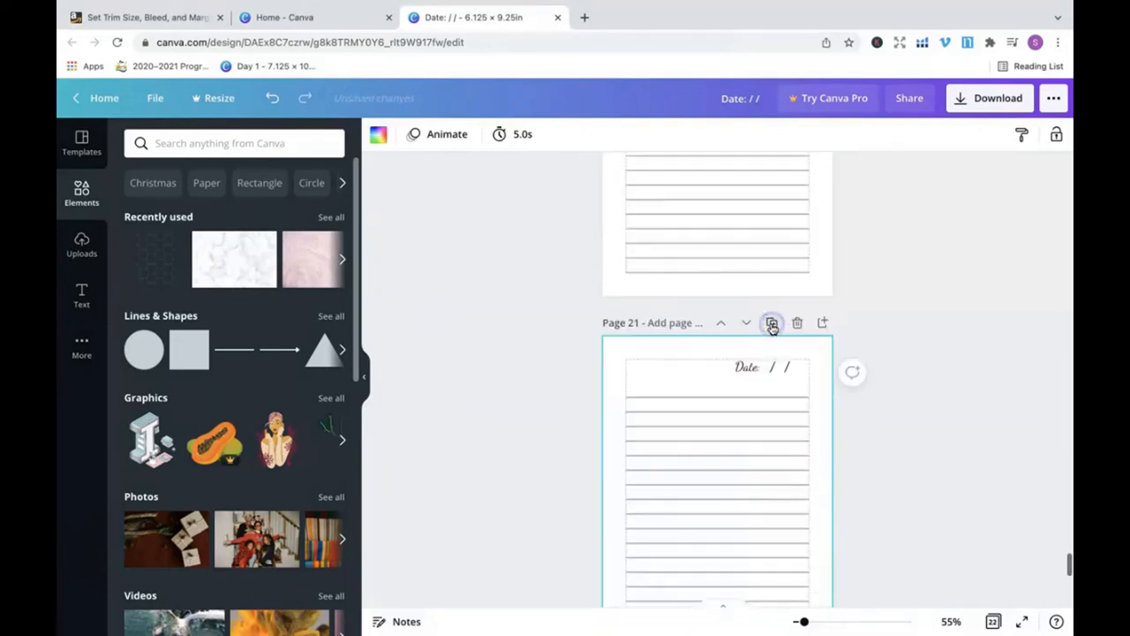
Step: Examine all the pages in grid view, from the "This Book Belongs To" page to the last lined page, and return to the page view
click(994, 622)
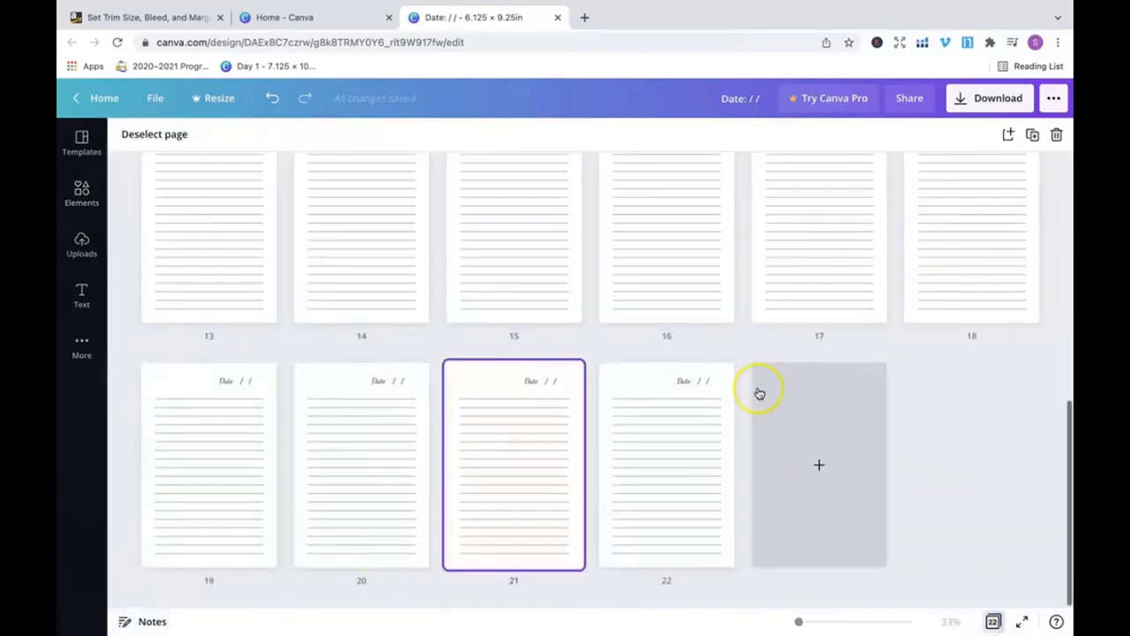
scroll(759, 393, up, 6)
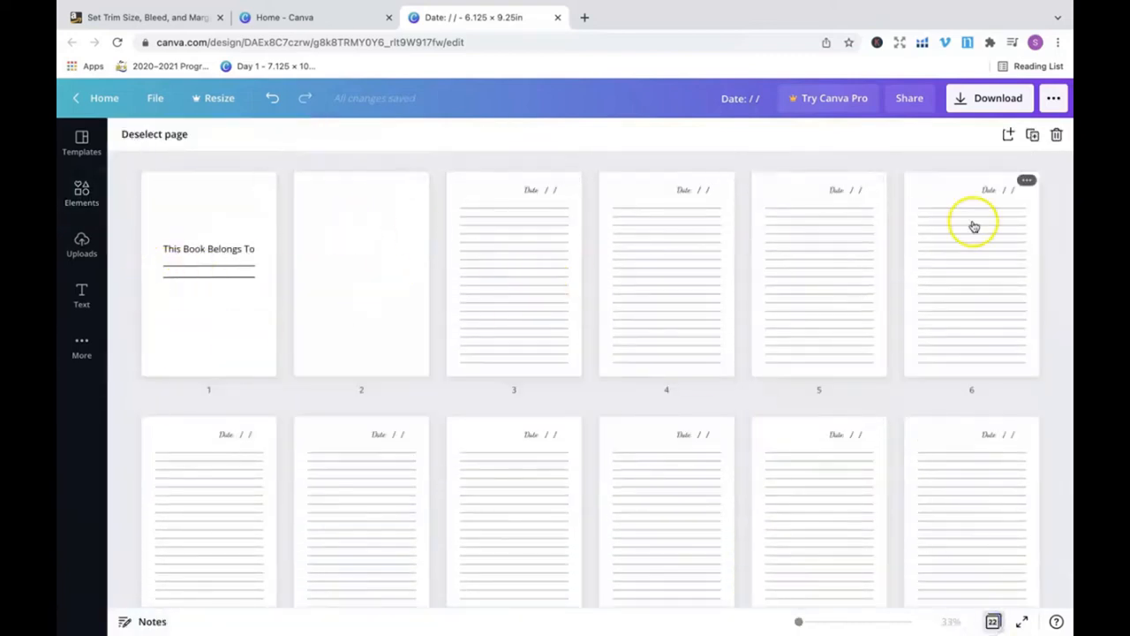
scroll(916, 337, down, 6)
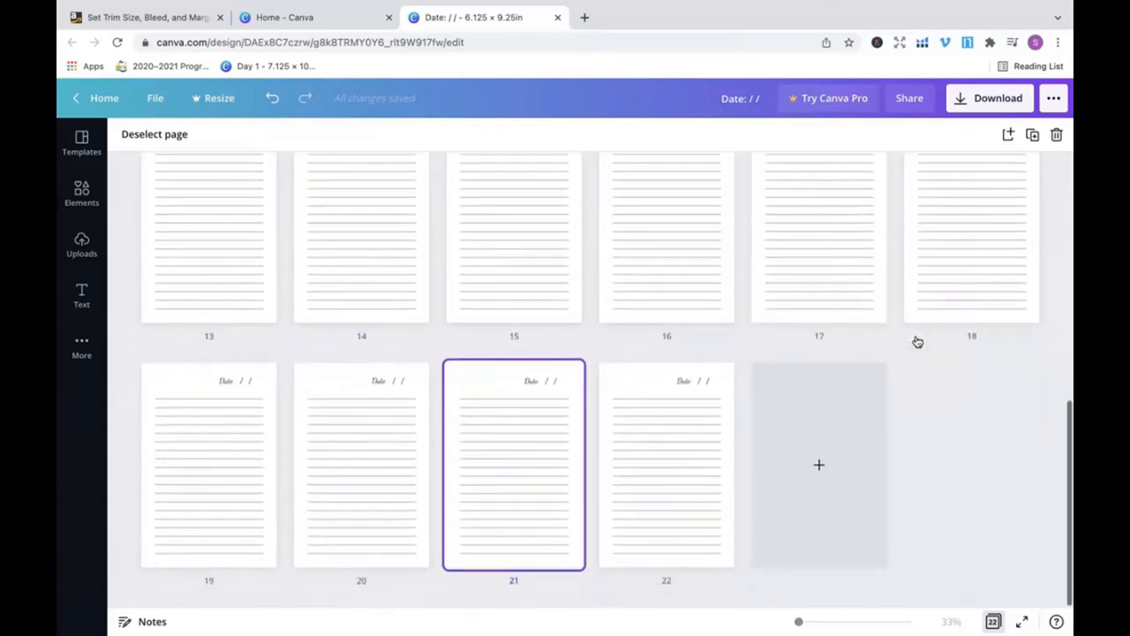
scroll(706, 424, up, 5)
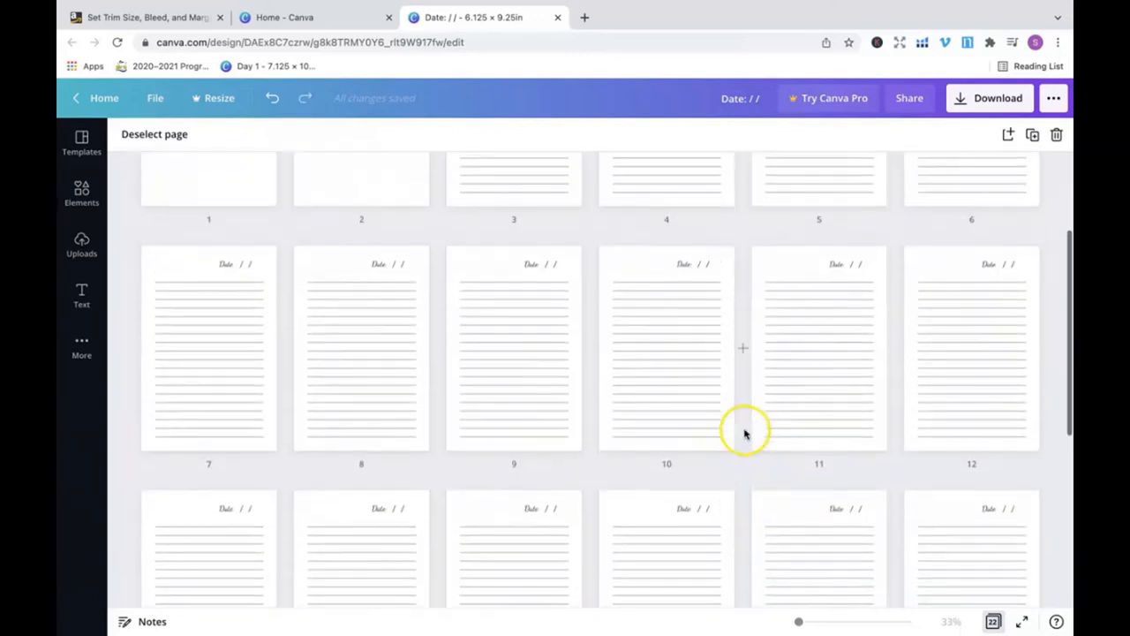
scroll(745, 433, up, 2)
click(992, 621)
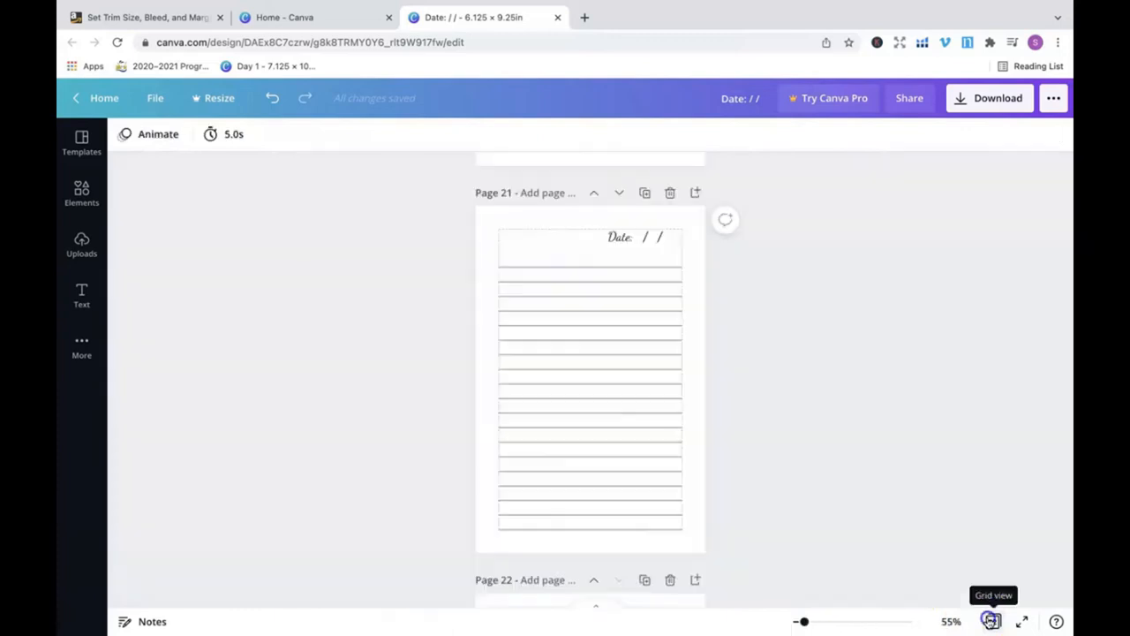
scroll(957, 369, up, 5)
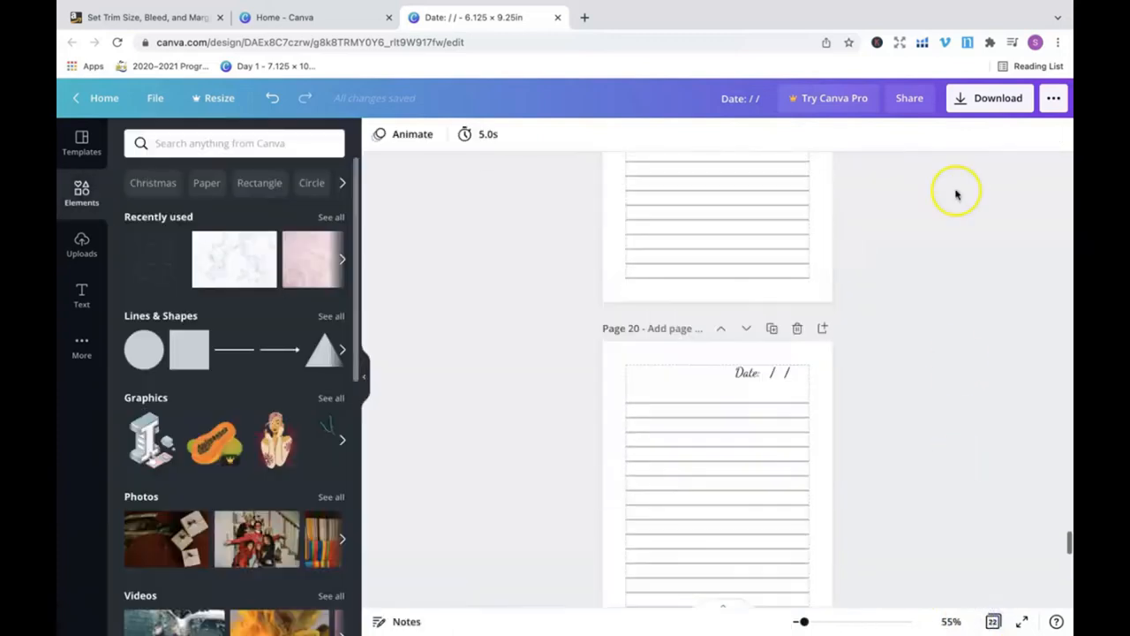
Step: Open the download settings and set the file type to PDF Print
click(983, 100)
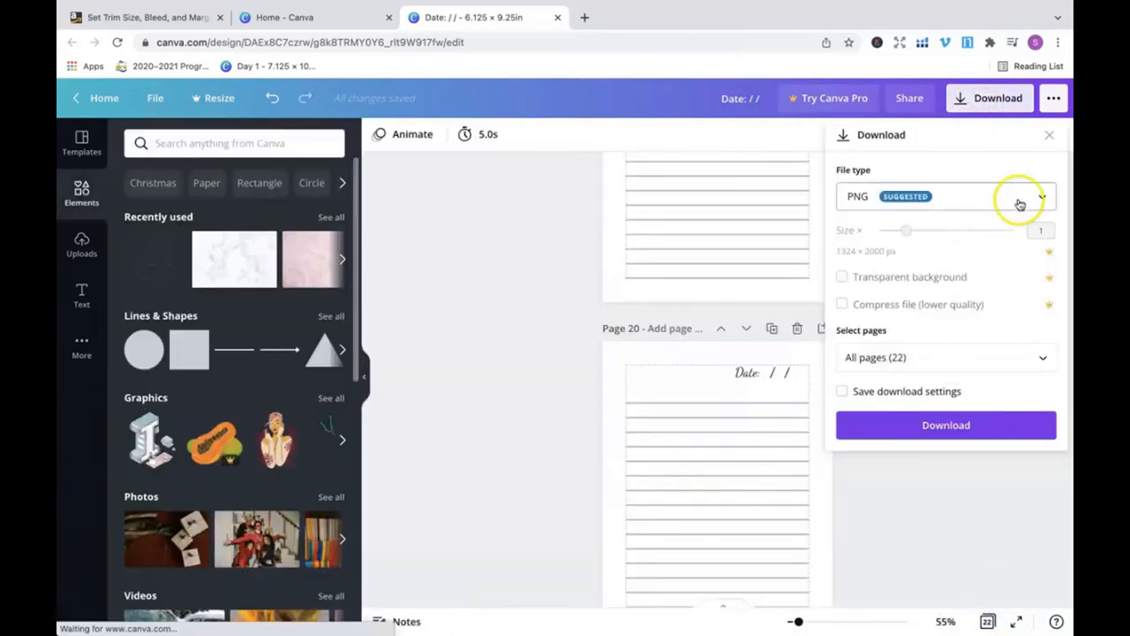
click(1020, 204)
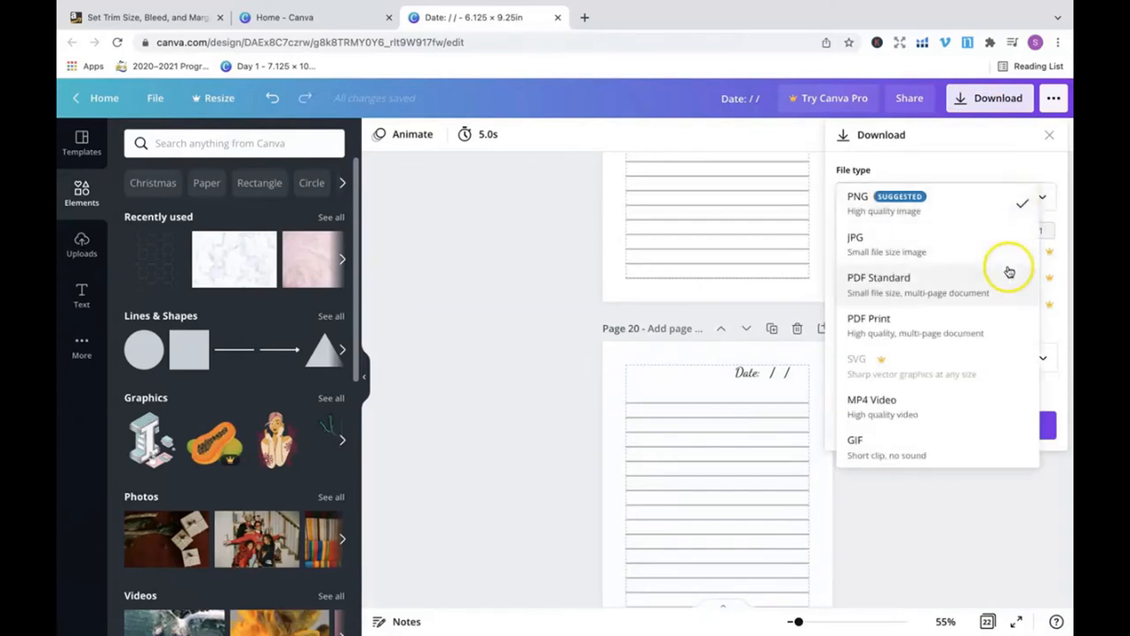
click(1004, 330)
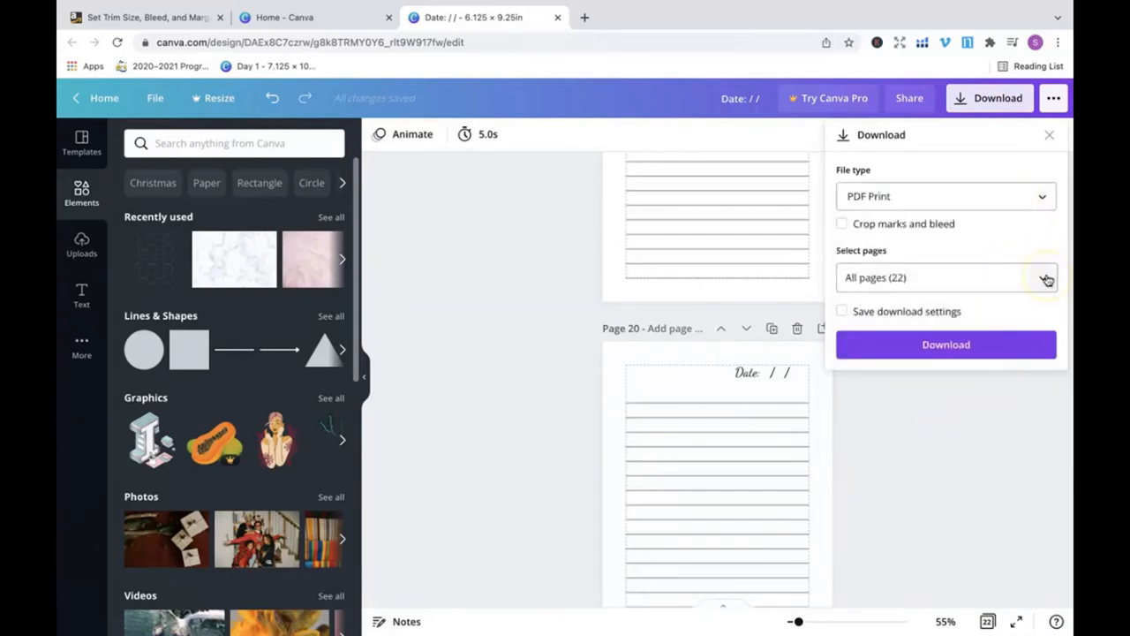
click(1042, 196)
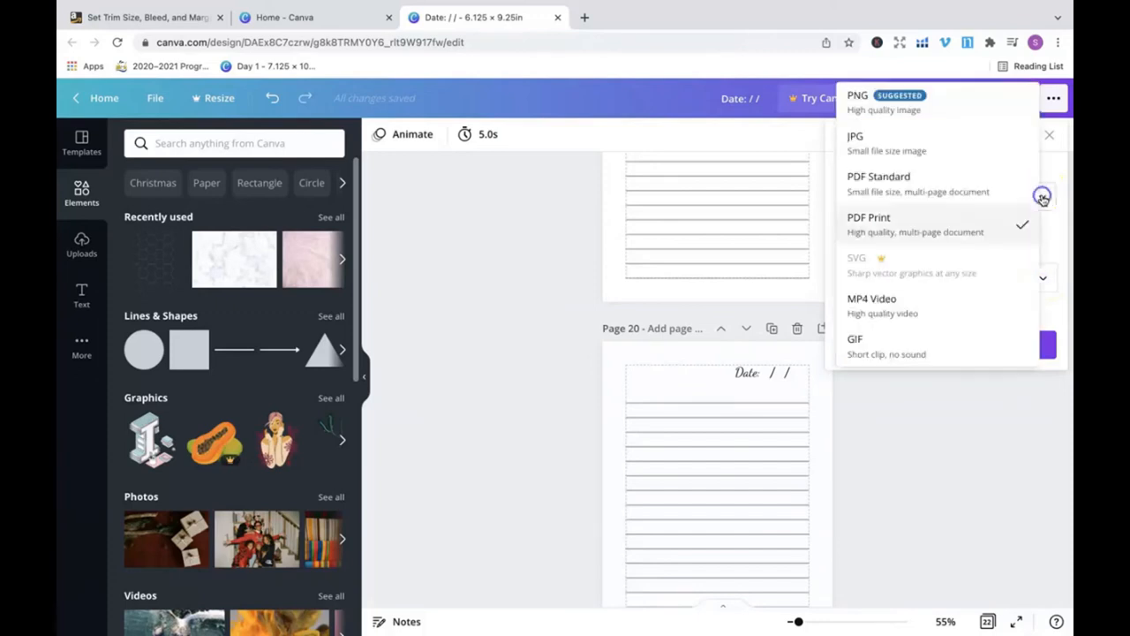
click(894, 232)
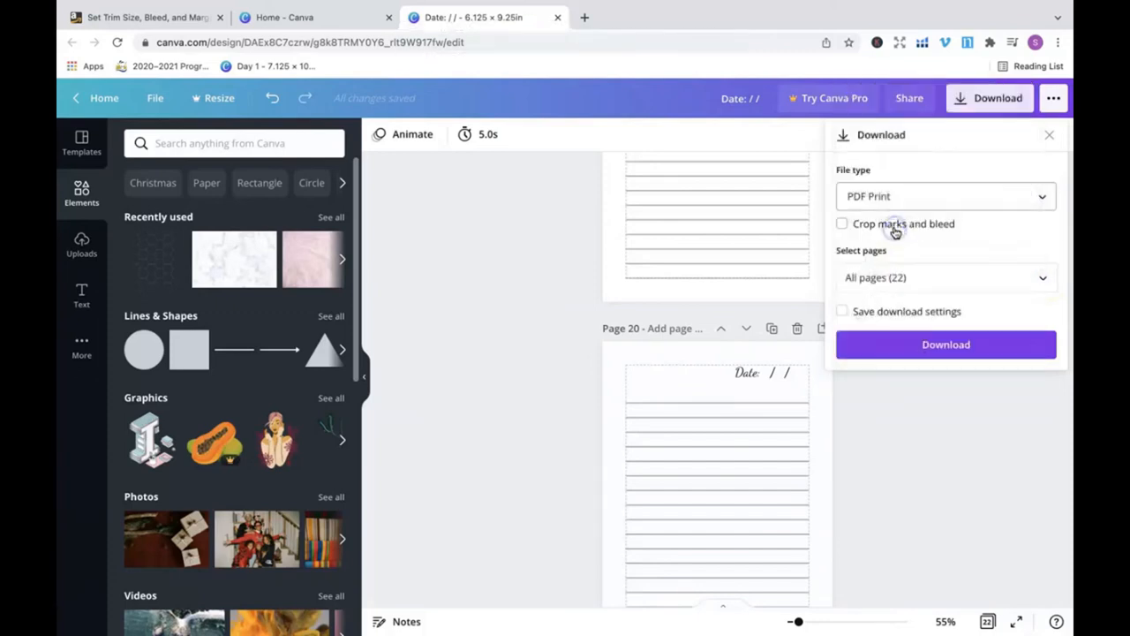
Step: Limit the download to pages 3–22 by excluding pages 1 and 2
click(1047, 277)
scroll(1019, 397, down, 1)
scroll(1029, 362, up, 1)
click(1039, 322)
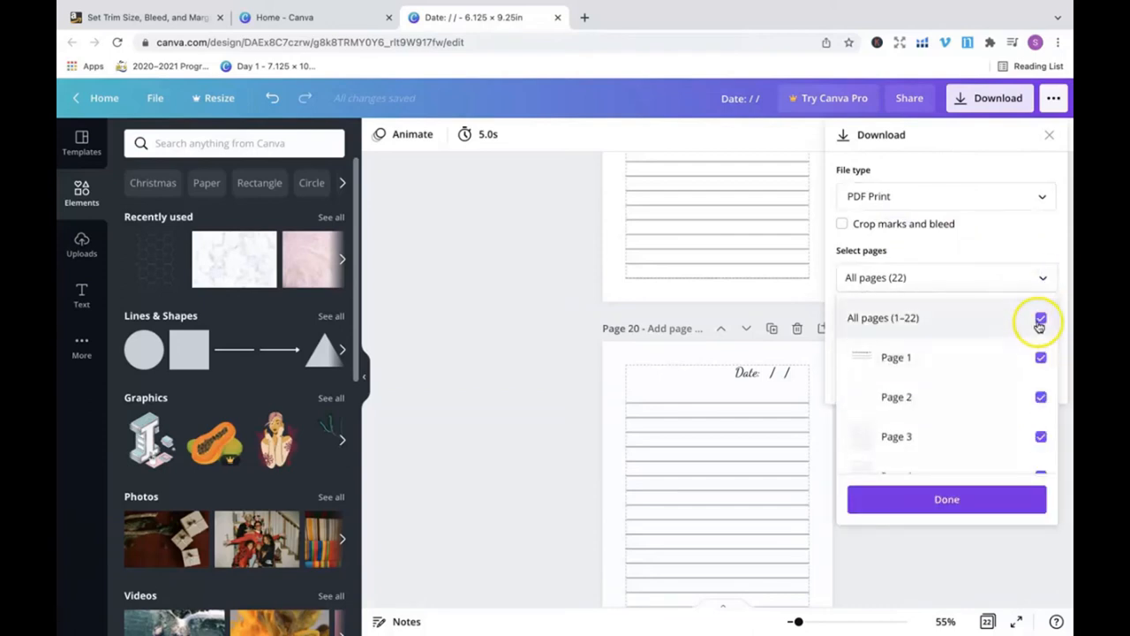
click(1041, 358)
click(1041, 398)
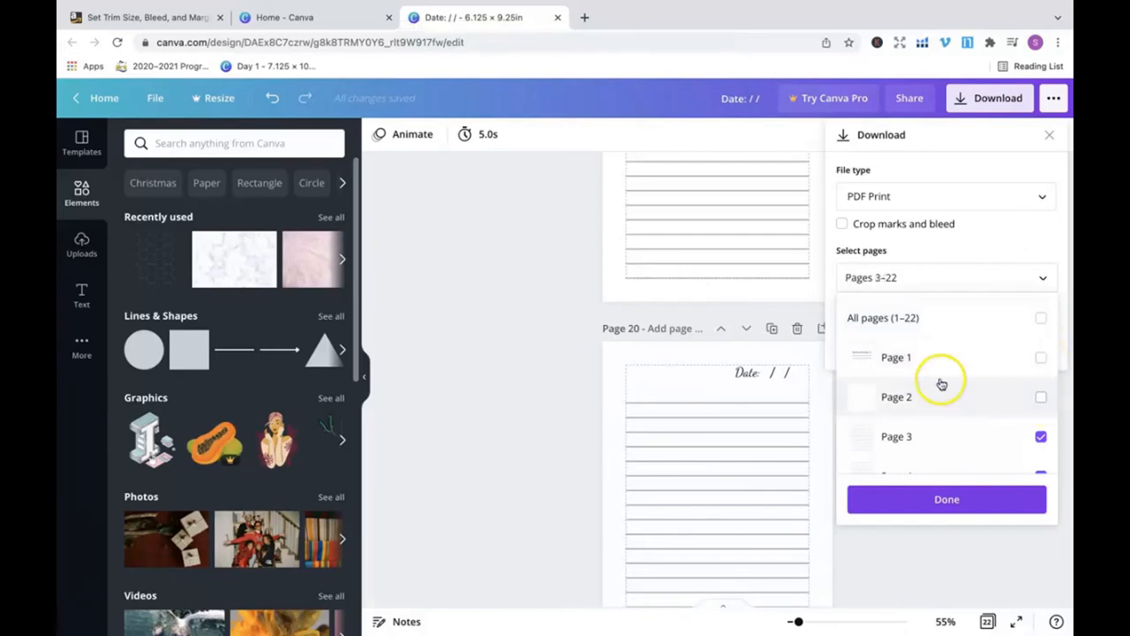
scroll(924, 436, down, 1)
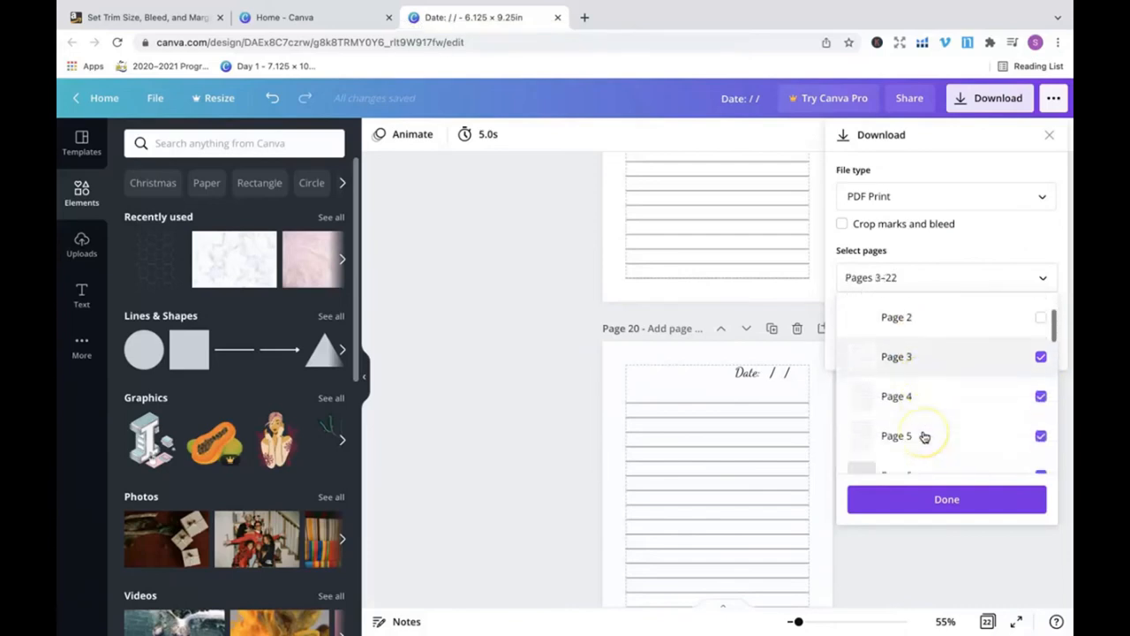
scroll(923, 436, down, 2)
scroll(924, 436, up, 4)
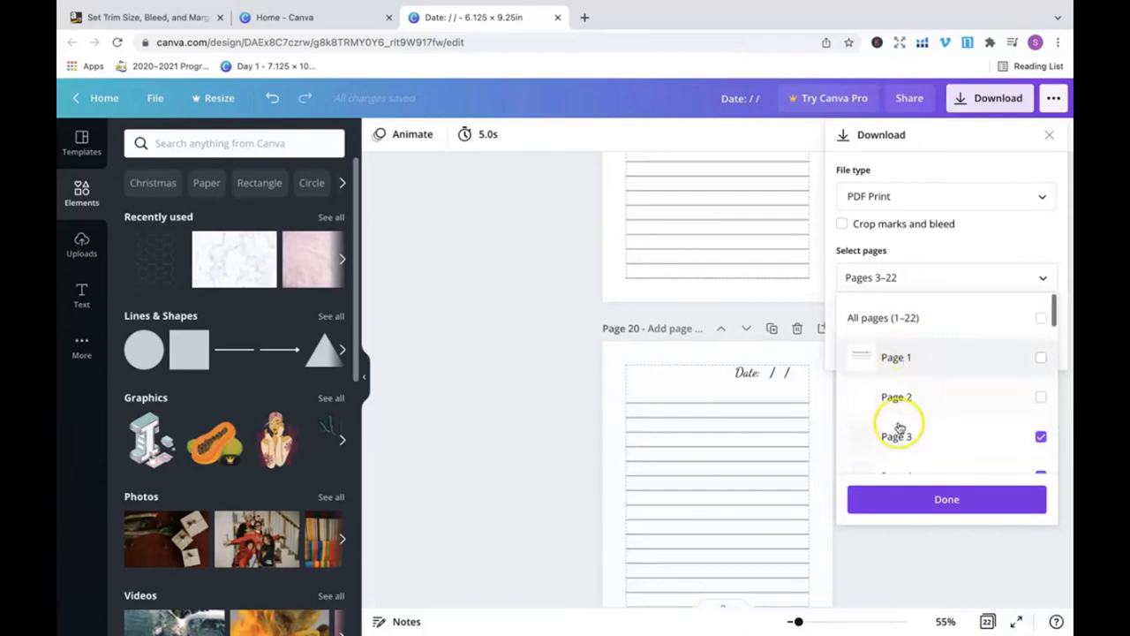
scroll(900, 428, down, 10)
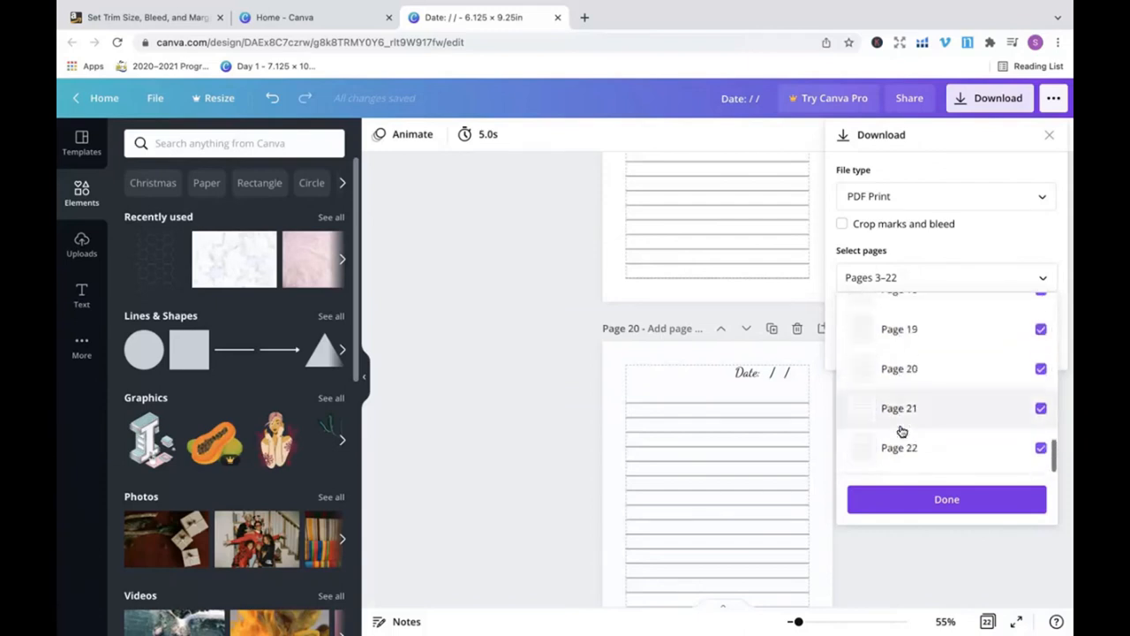
click(928, 499)
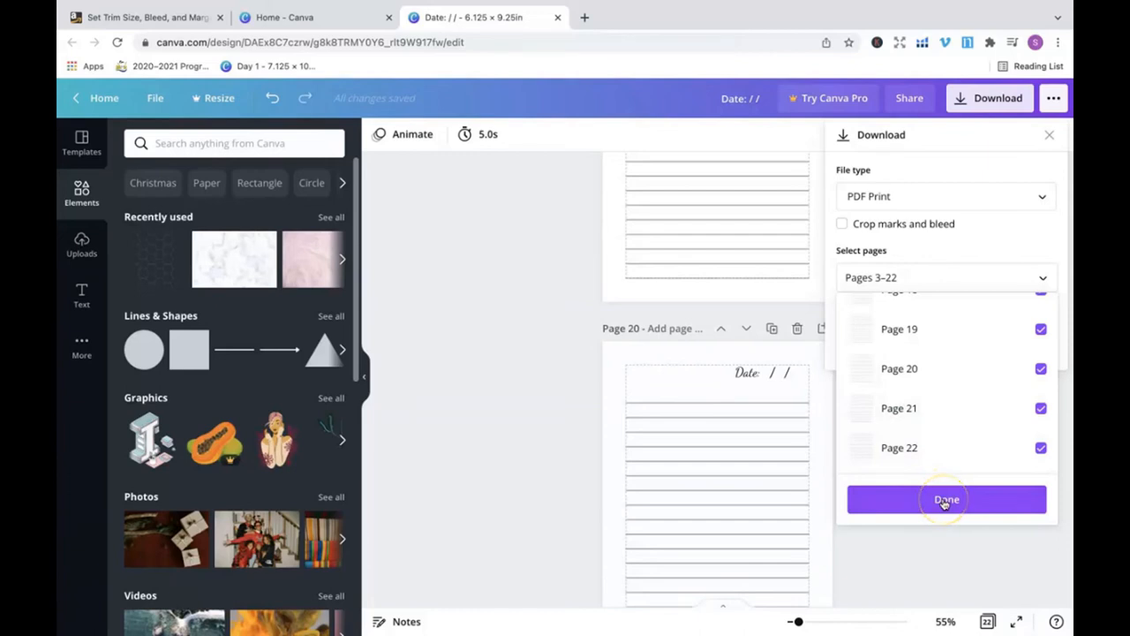
click(945, 499)
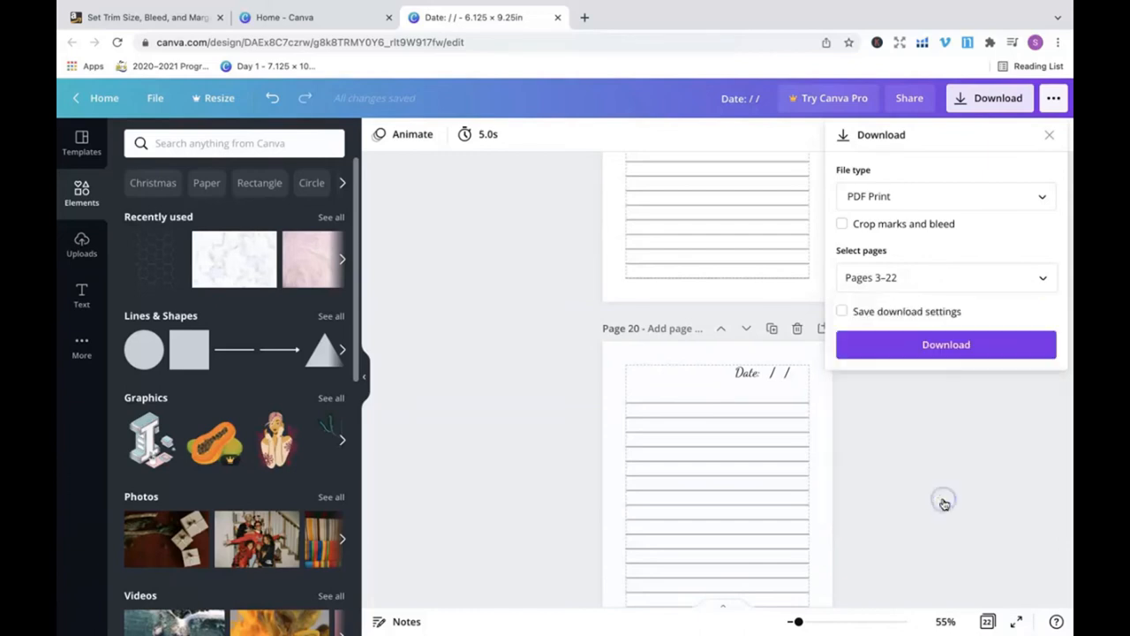
Step: Download the selected lined pages as a PDF and dismiss the sharing message
click(927, 346)
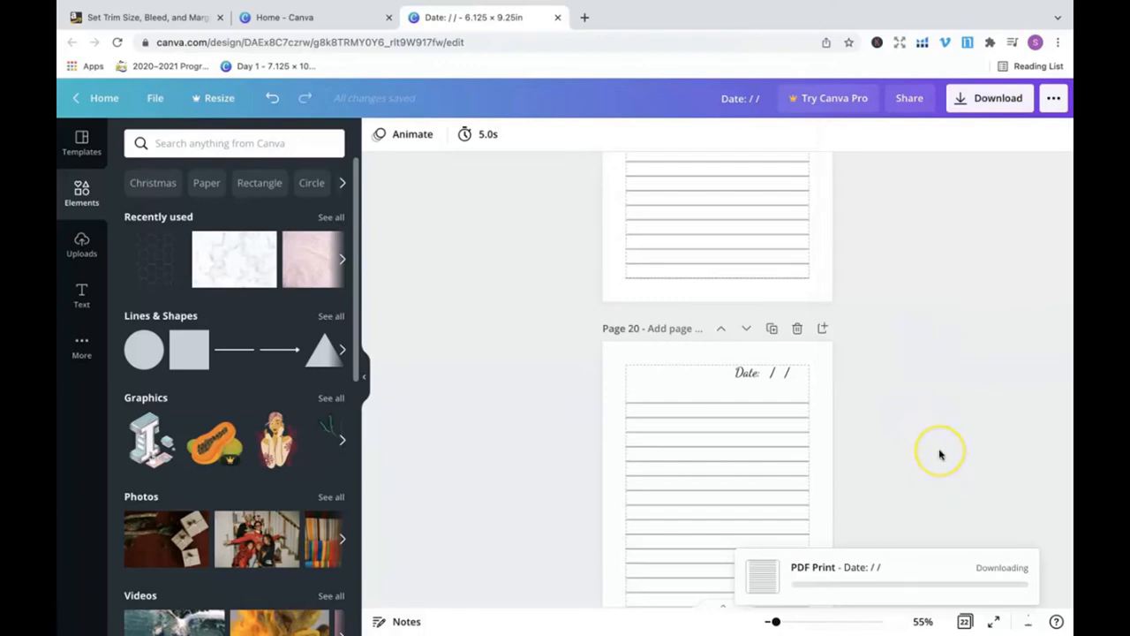
click(816, 276)
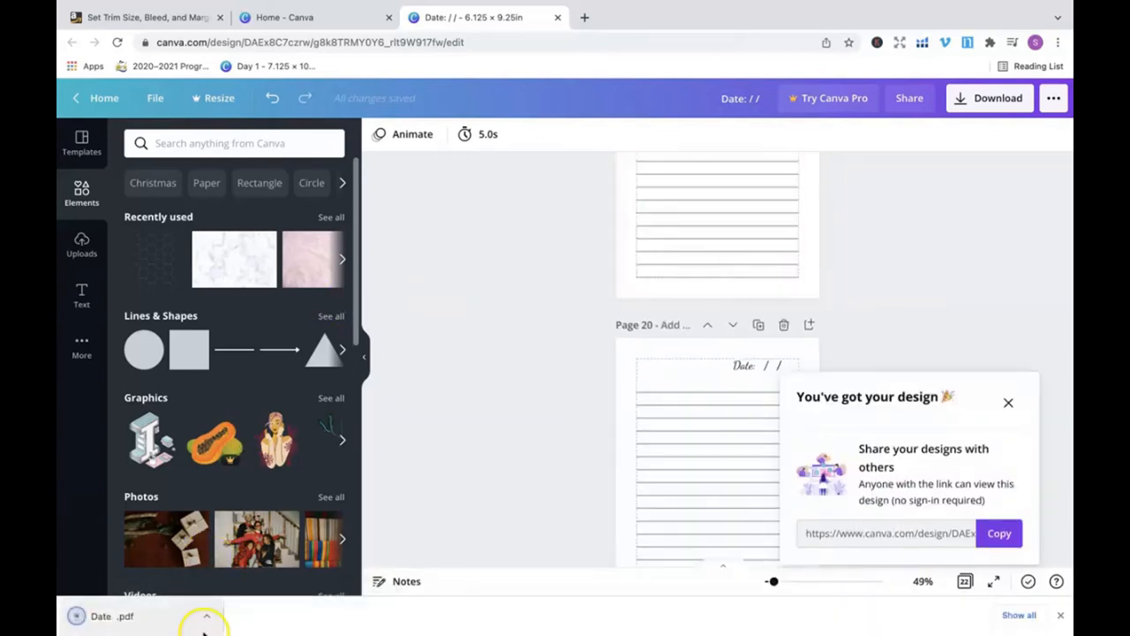
click(1008, 402)
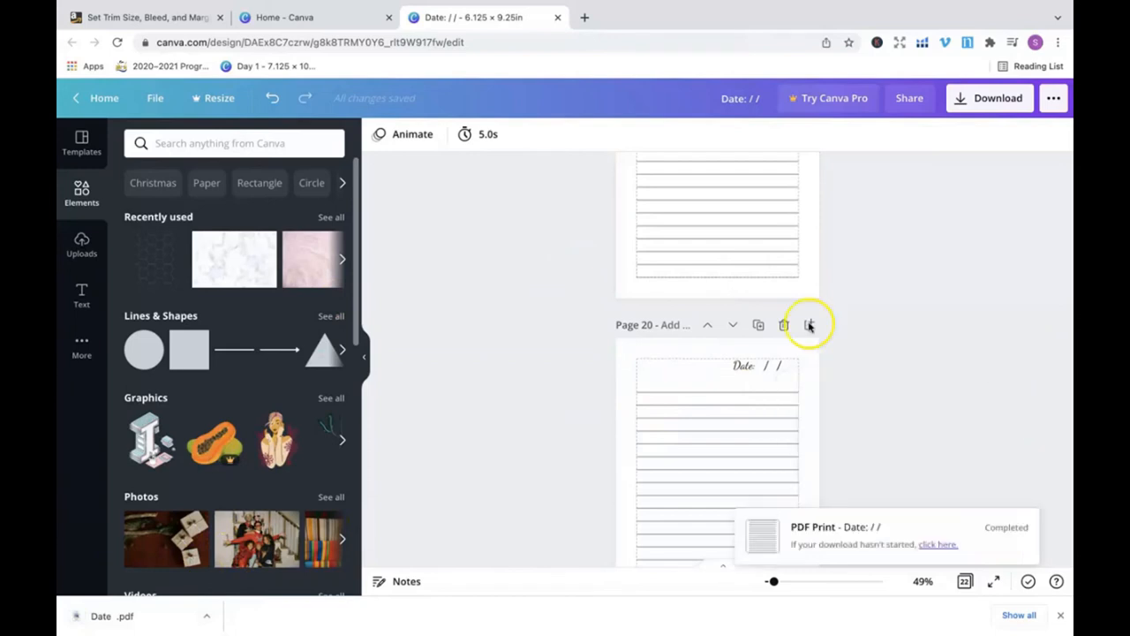
Step: Rename the design as Journal_6X9_Bleed_22
scroll(585, 272, up, 1)
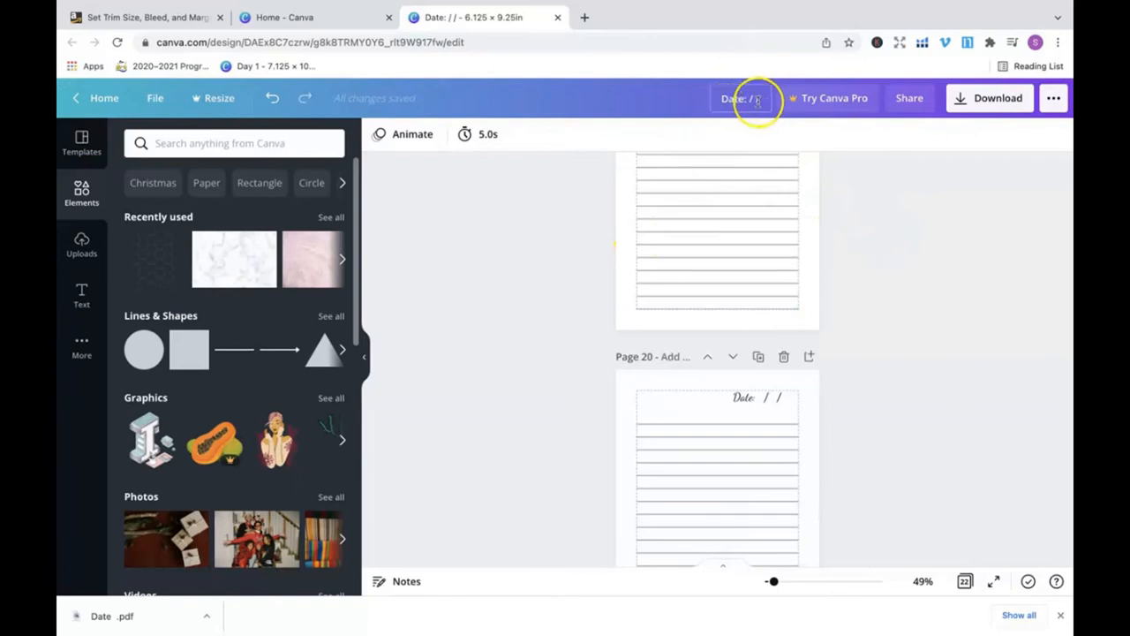
key(BackSpace)
key(BackSpace)
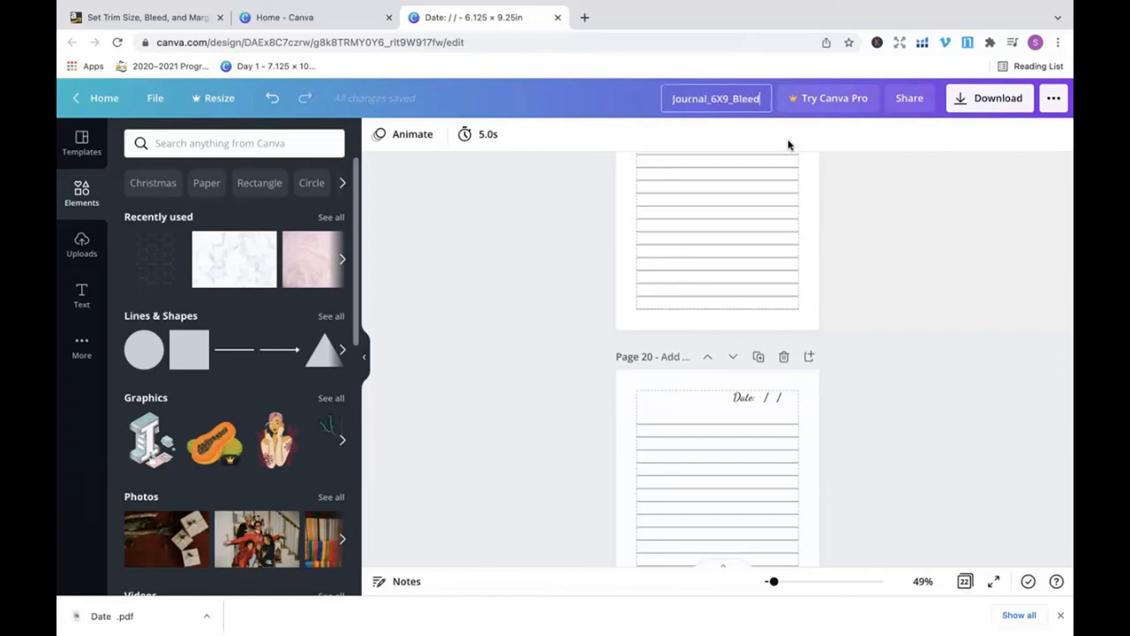
text(1)
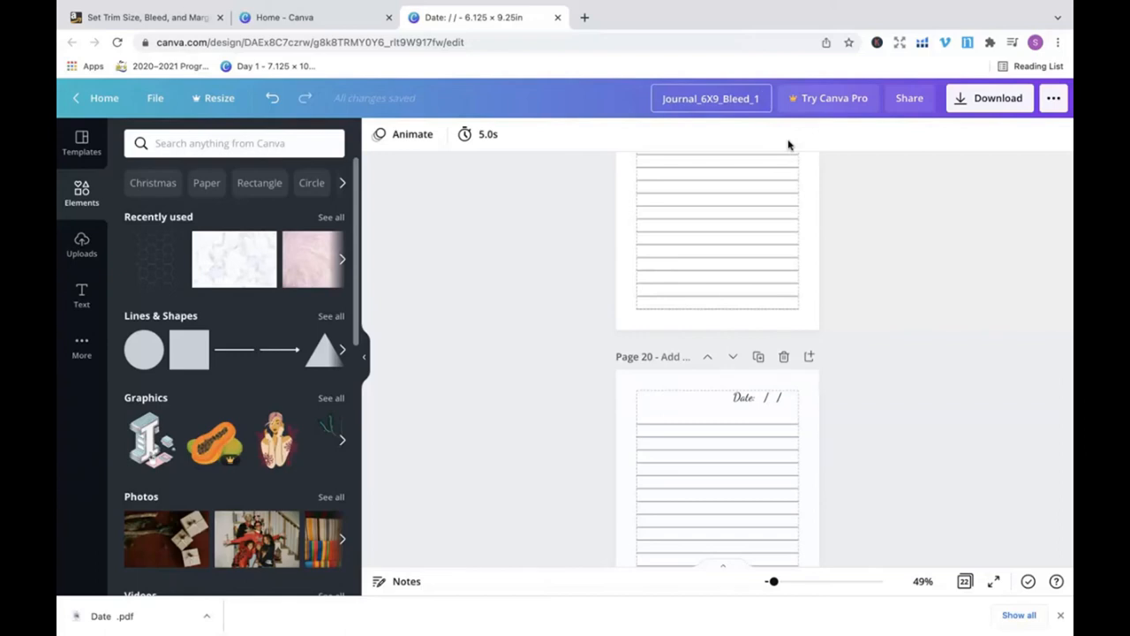
key(BackSpace)
text(23)
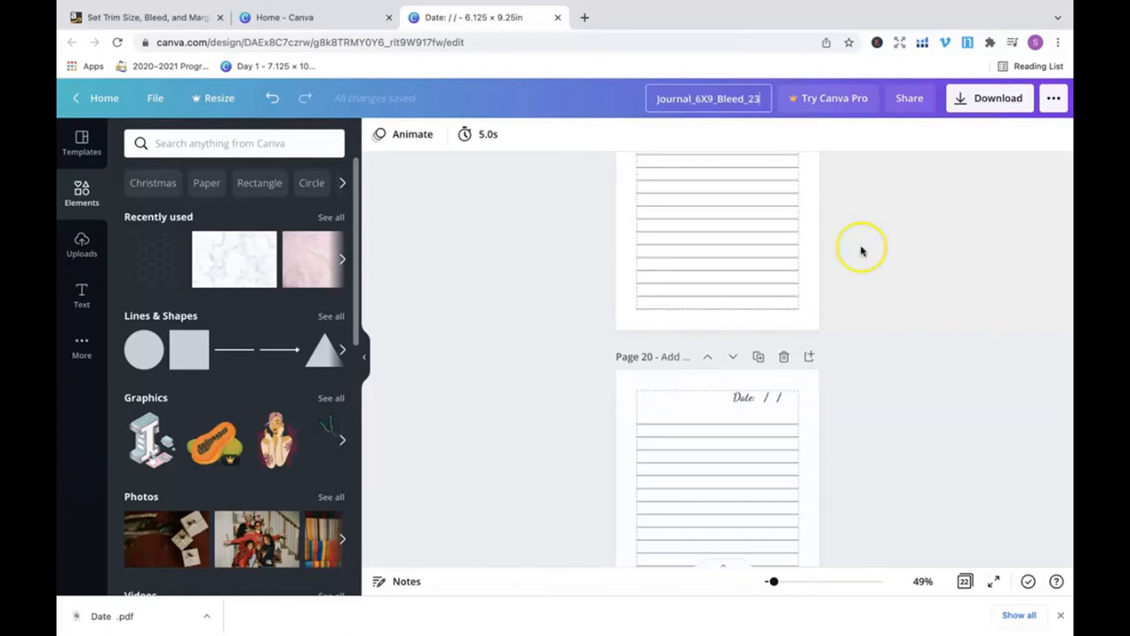
scroll(790, 372, down, 10)
click(845, 161)
text(2)
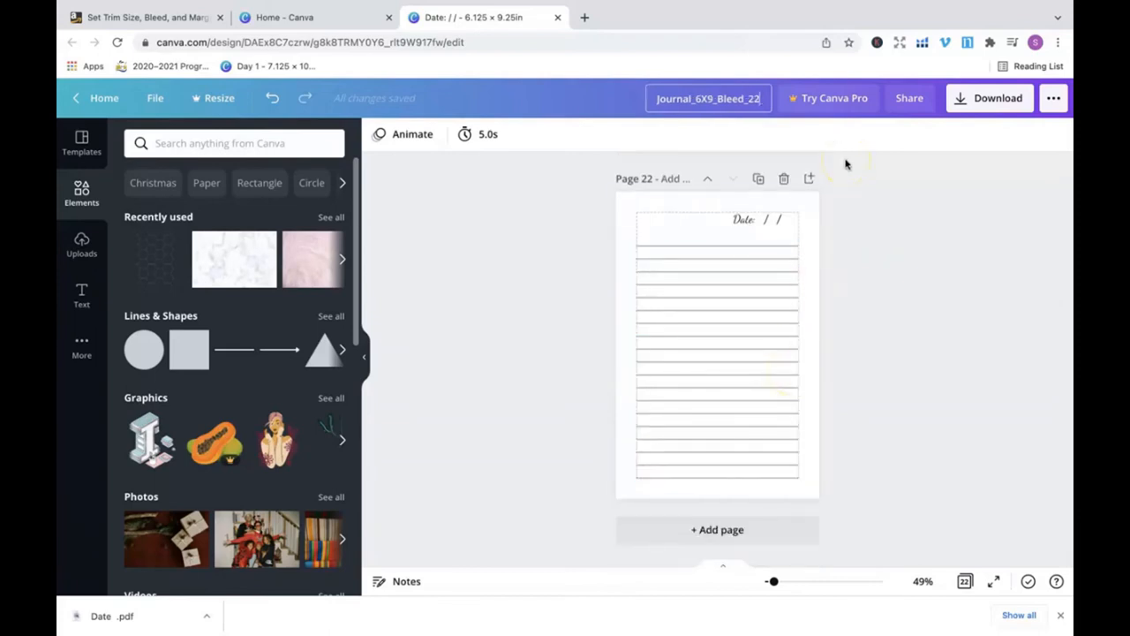
click(937, 225)
Step: Dismiss the finished-download message and set the file type of a new download to PDF Print
scroll(937, 292, up, 6)
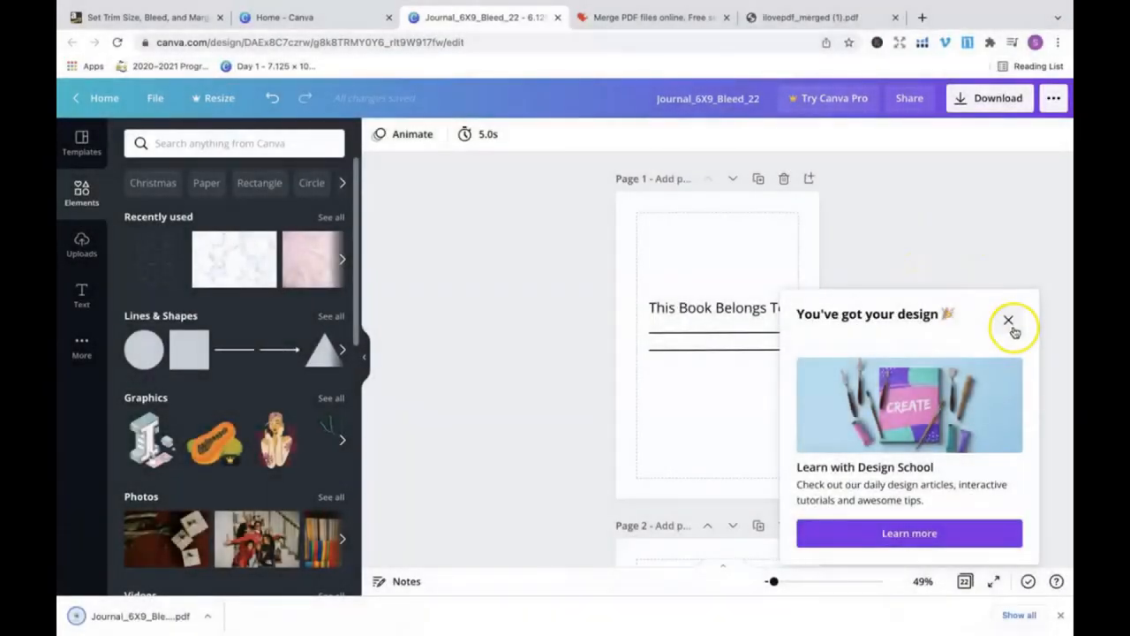
click(1013, 325)
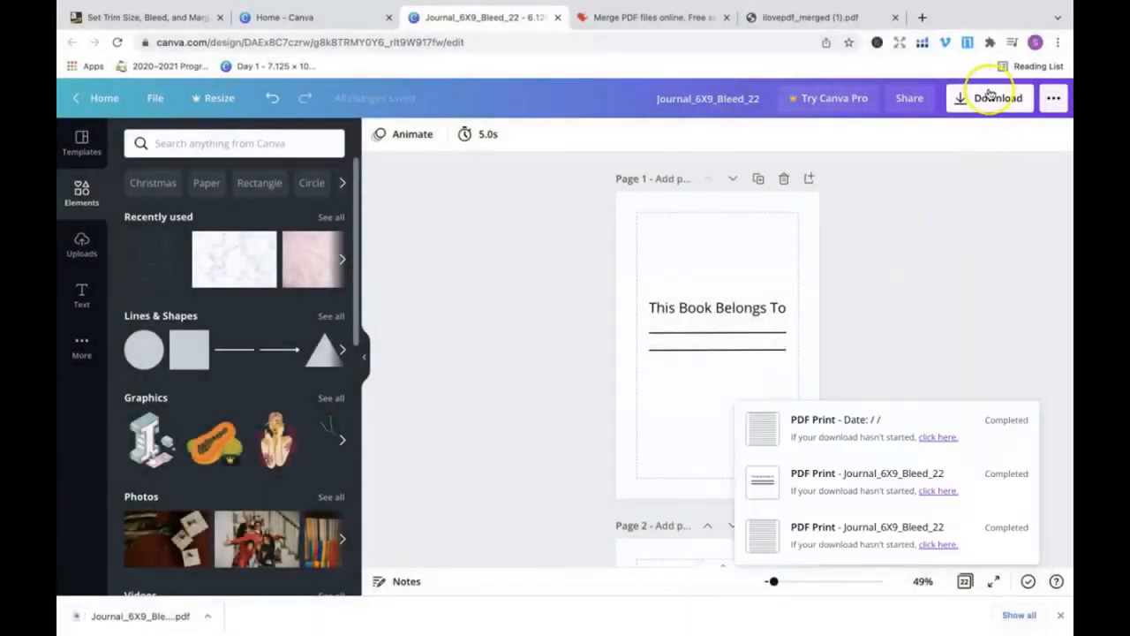
click(998, 98)
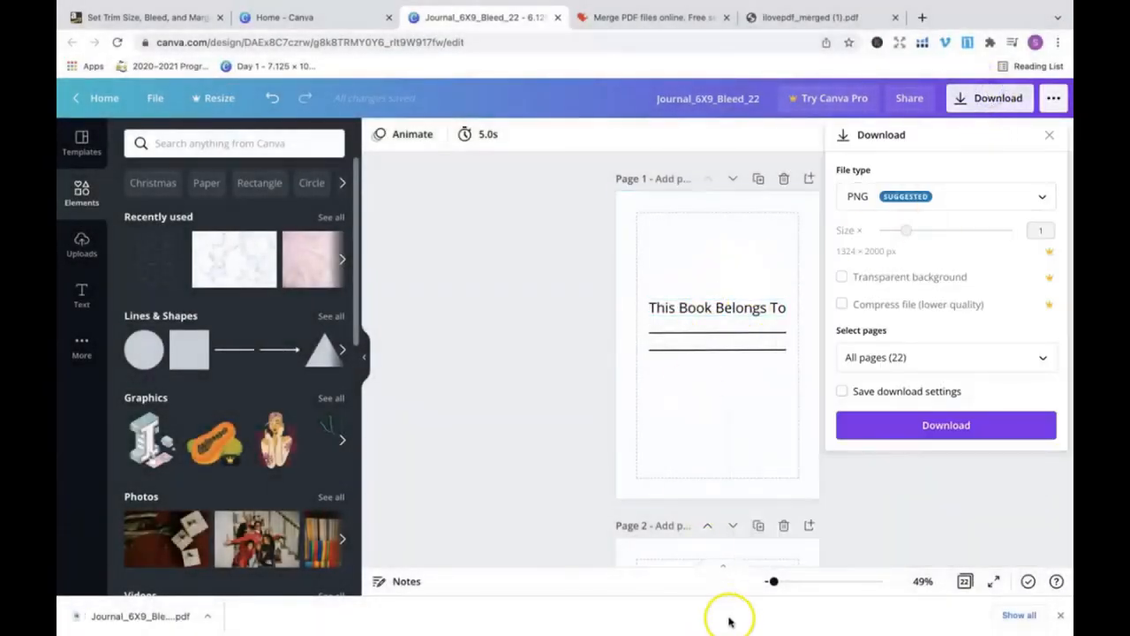
click(1041, 203)
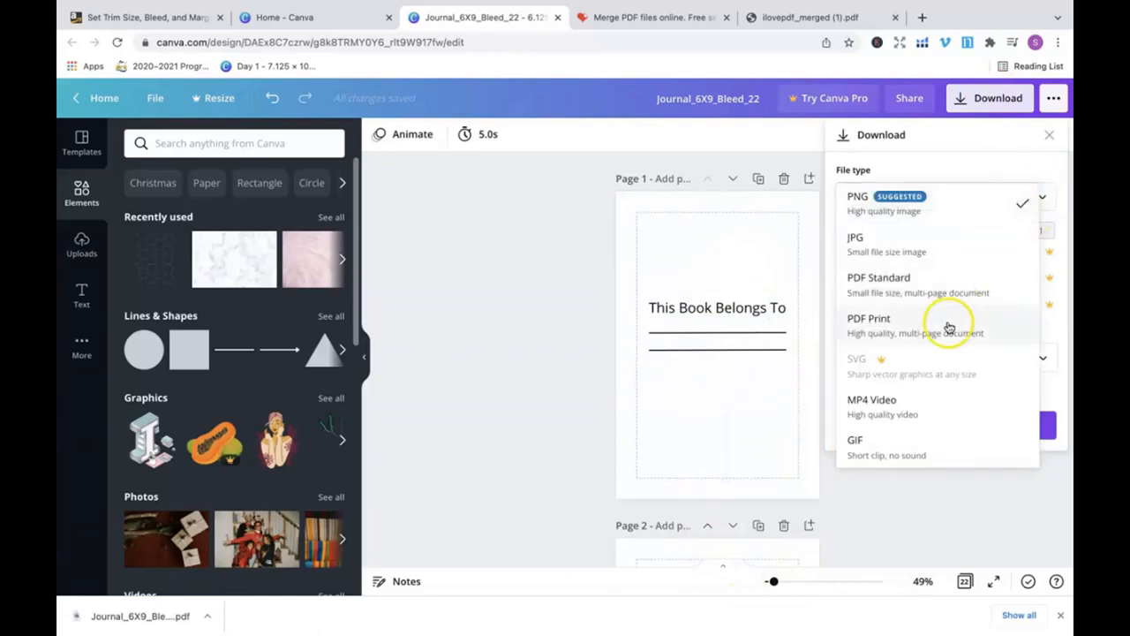
click(874, 327)
Step: Download only pages 1 and 2 of the journal as a PDF and dismiss the promotional message
click(1039, 277)
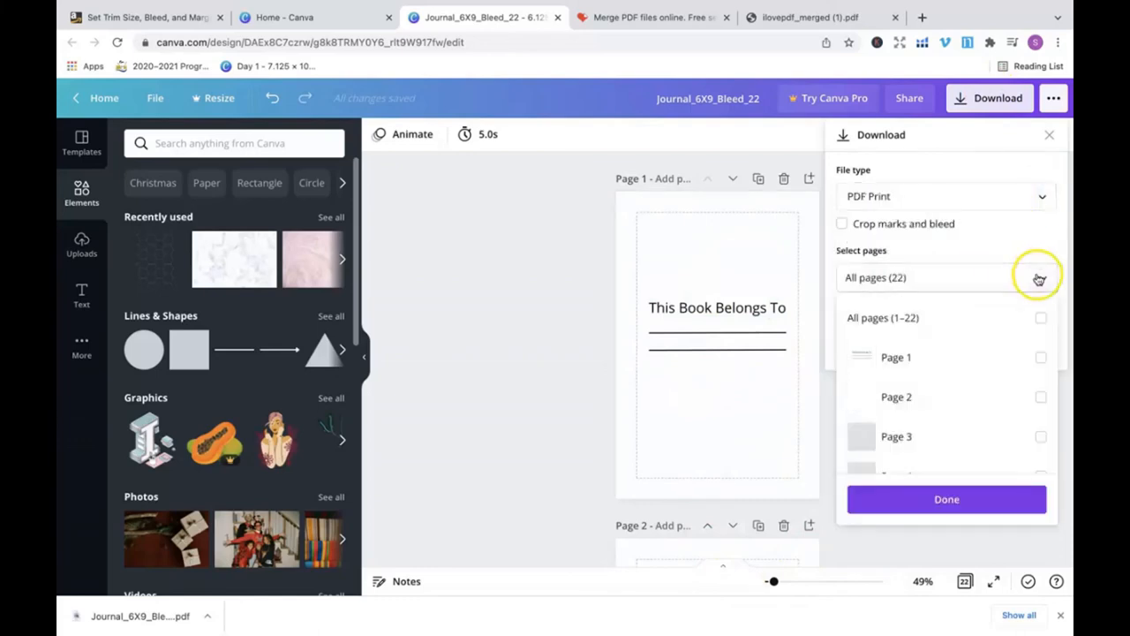
click(1042, 359)
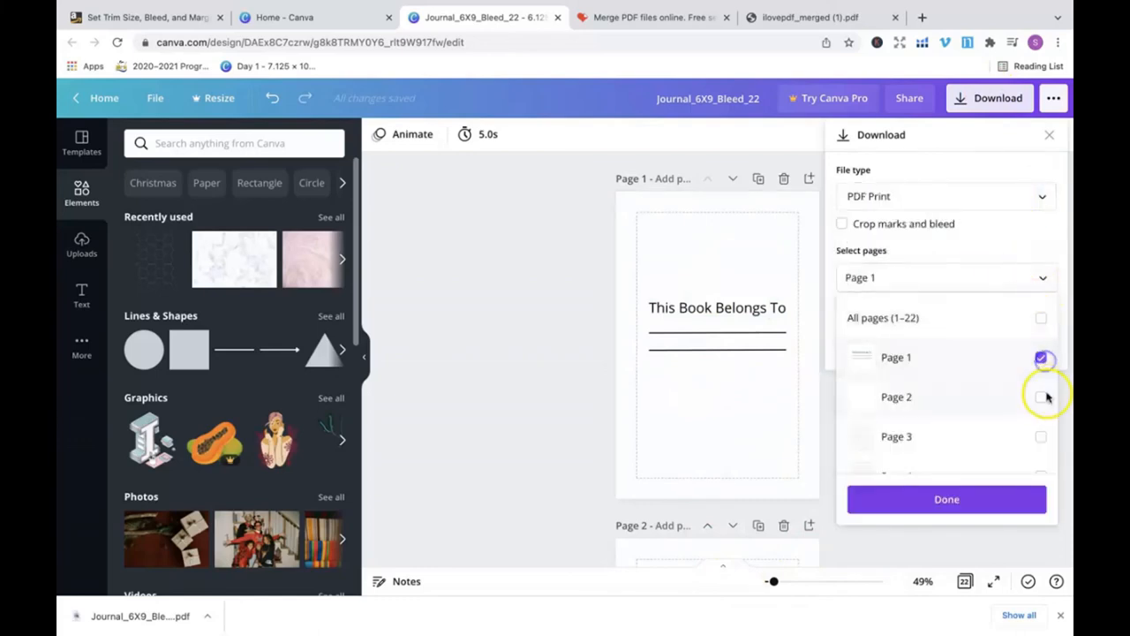
click(1042, 398)
click(975, 503)
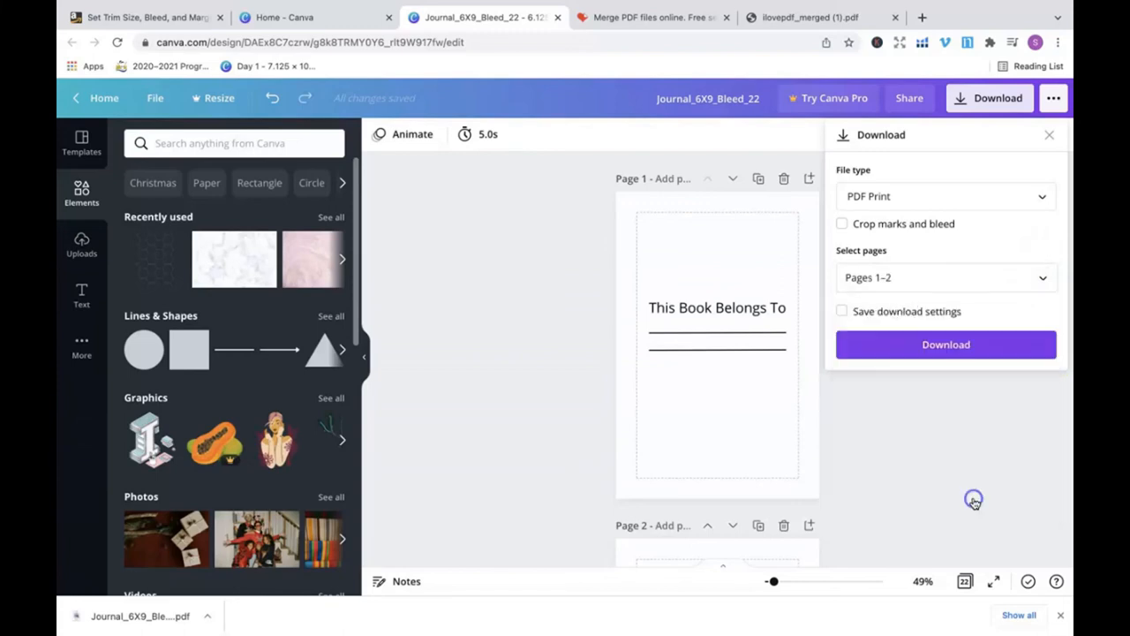
click(958, 348)
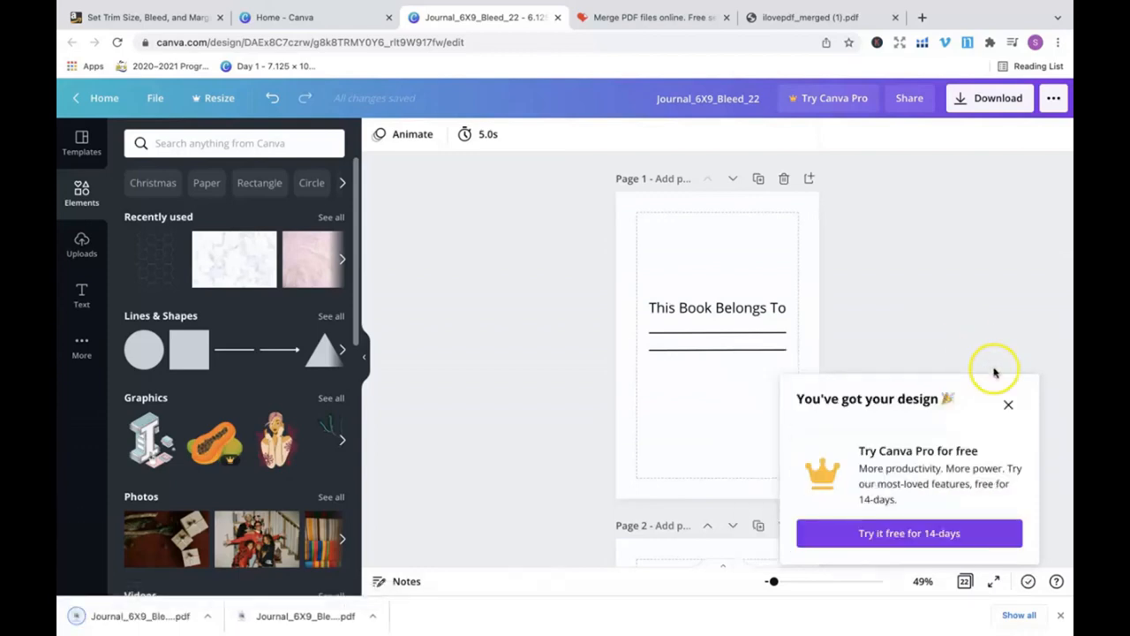
click(1009, 404)
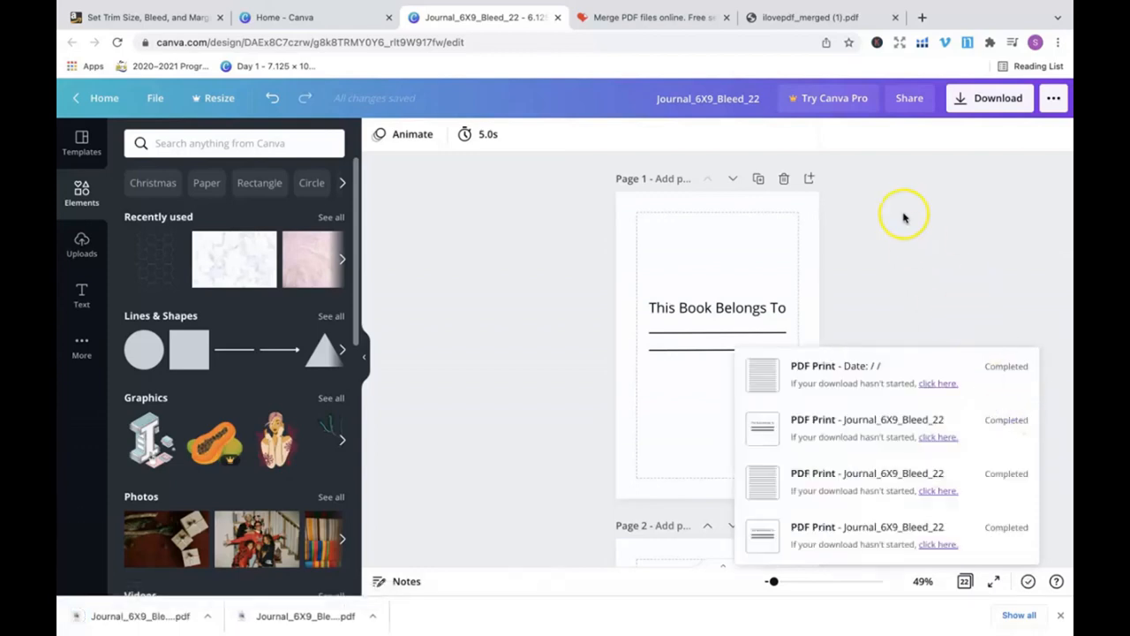
Step: Switch to iLovePDF, load its Merge PDF tool and close the ilovepdf_merged (1).pdf preview
click(651, 18)
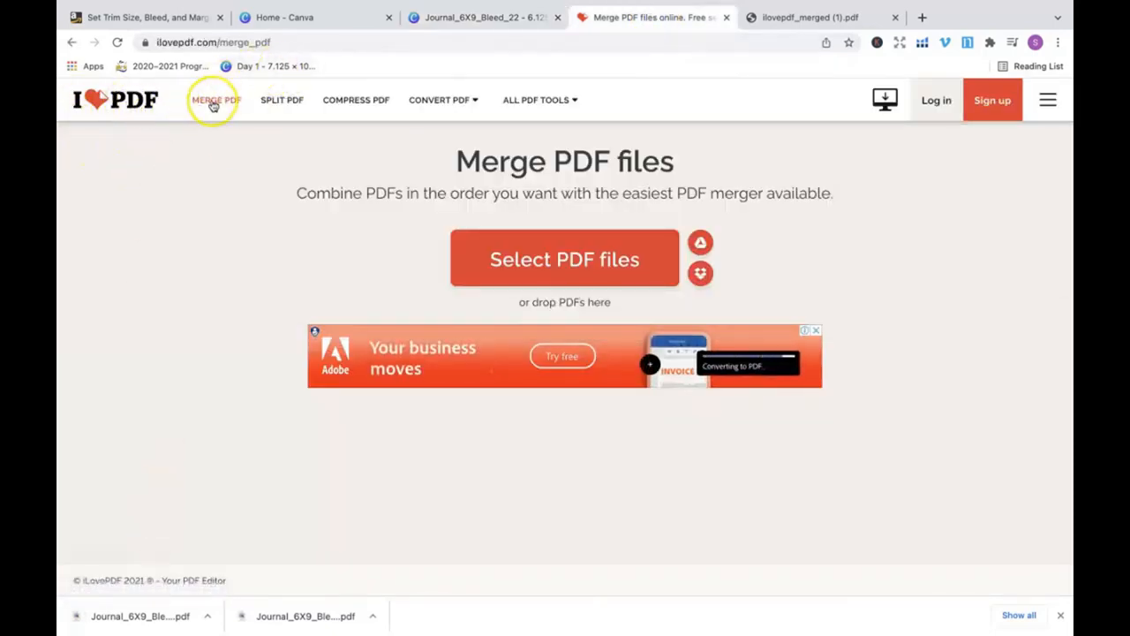
click(213, 102)
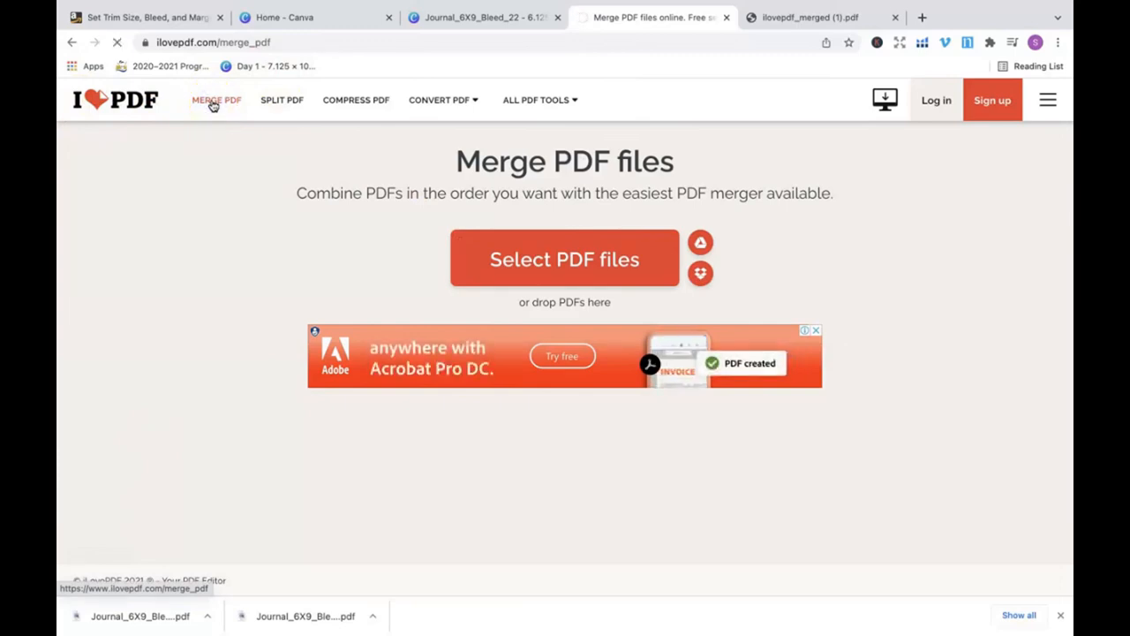
click(894, 16)
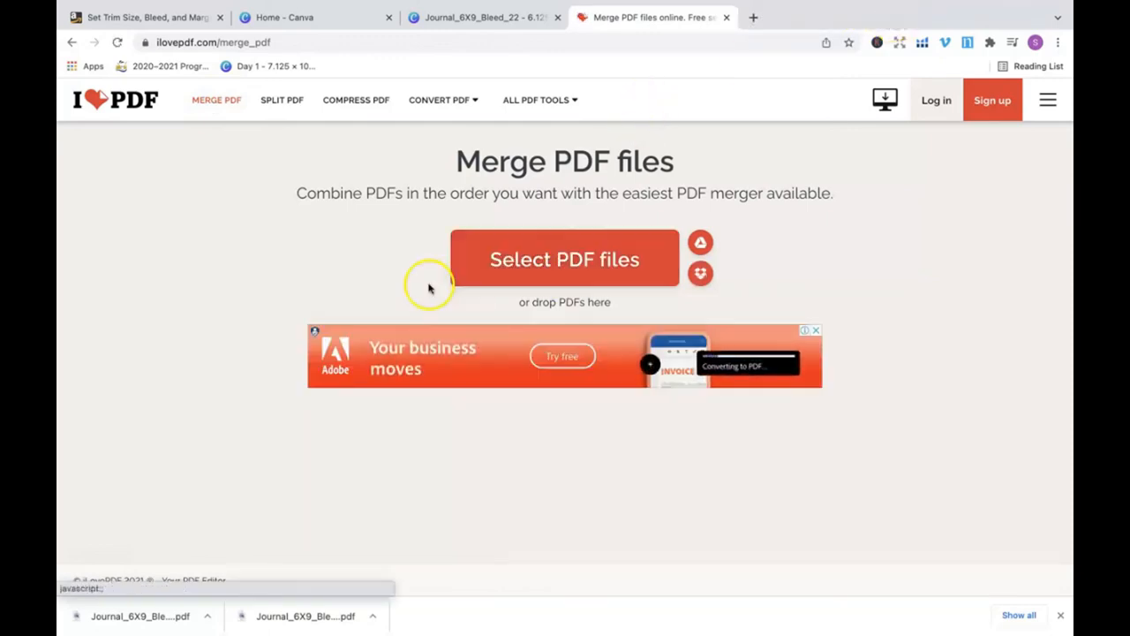
Step: Upload the title-page file Journal_6X9_Bleed_22 (2).pdf from Downloads as the first file to merge
click(558, 266)
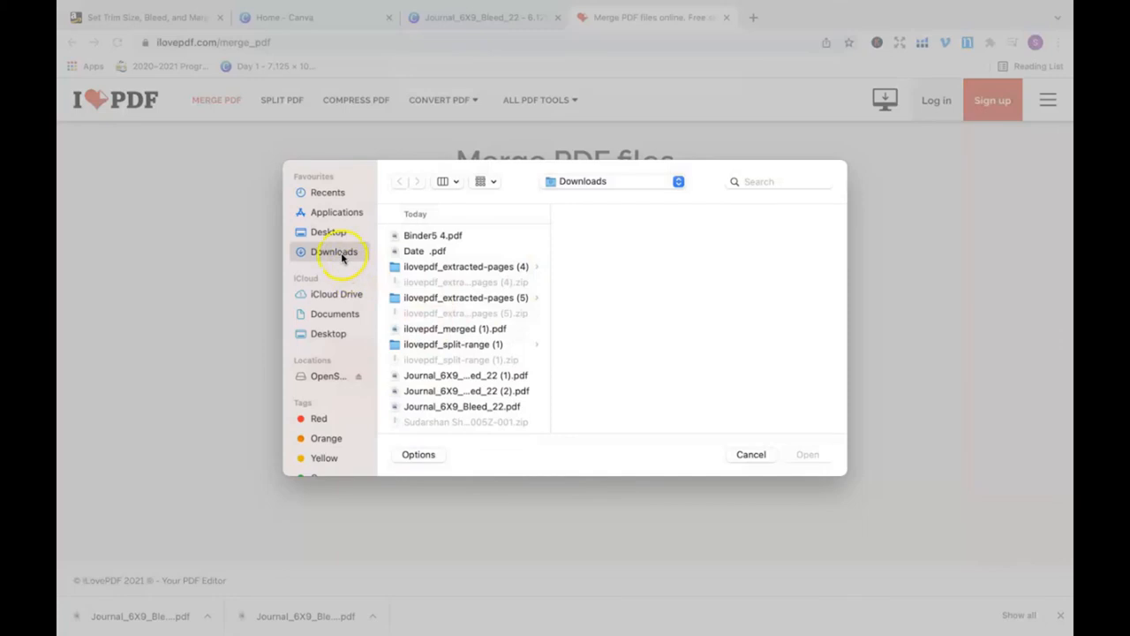
click(747, 454)
click(570, 267)
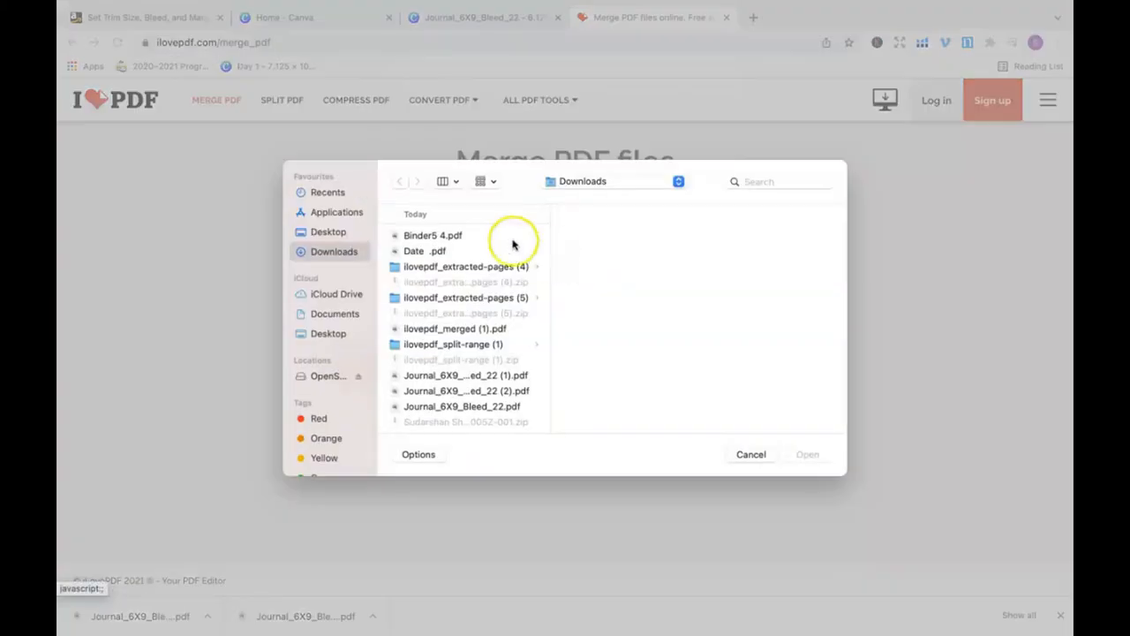
click(323, 253)
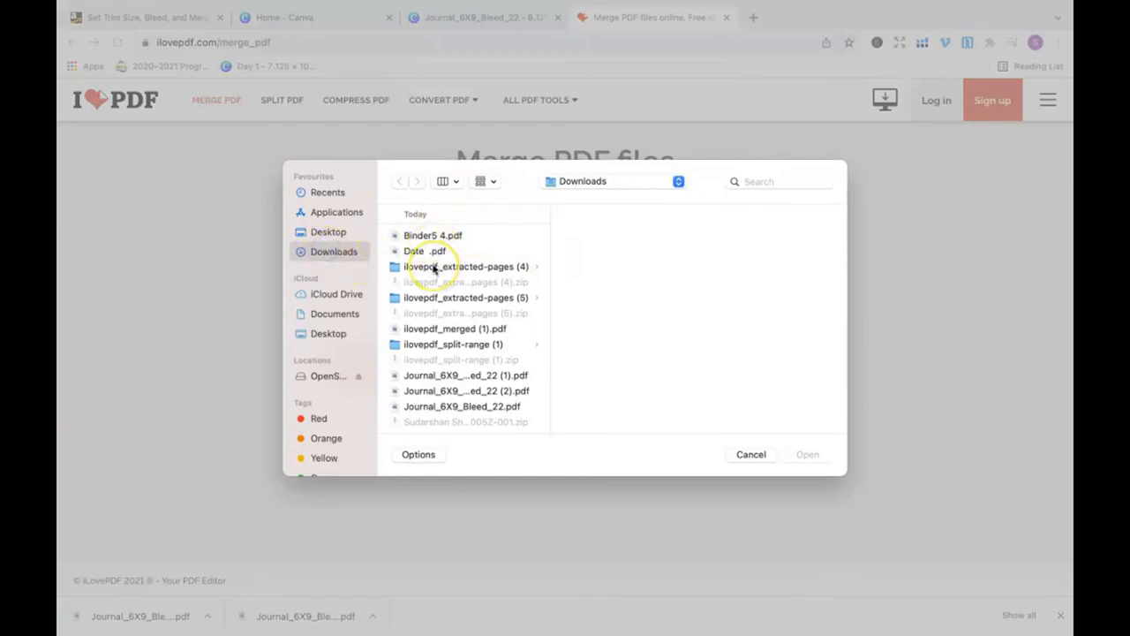
scroll(435, 313, down, 2)
scroll(436, 317, up, 2)
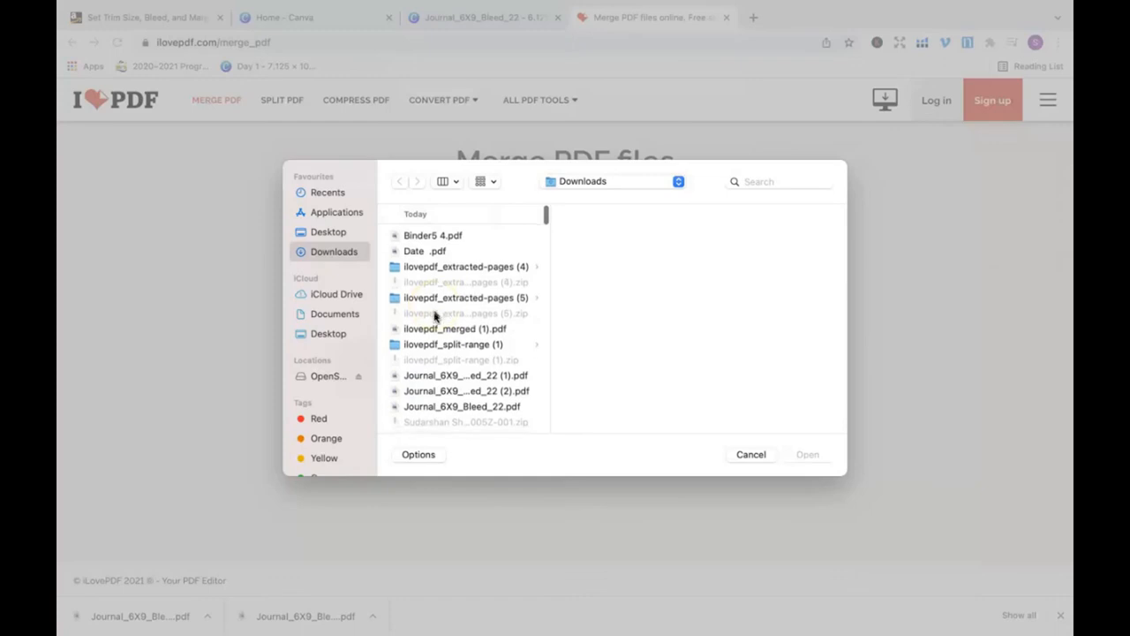
click(452, 378)
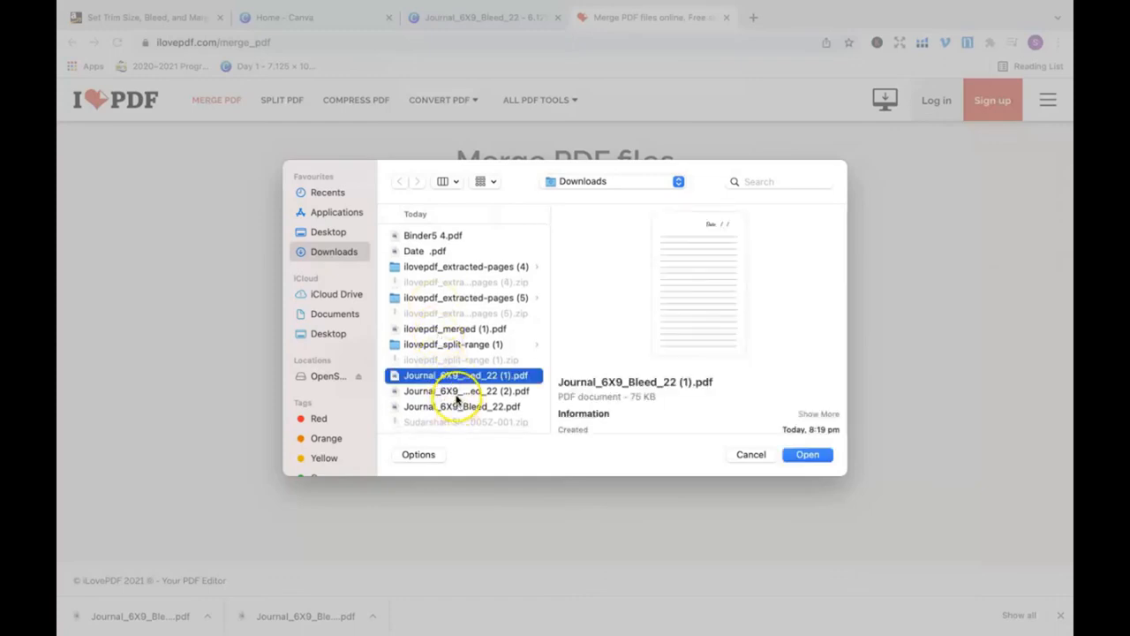
click(456, 392)
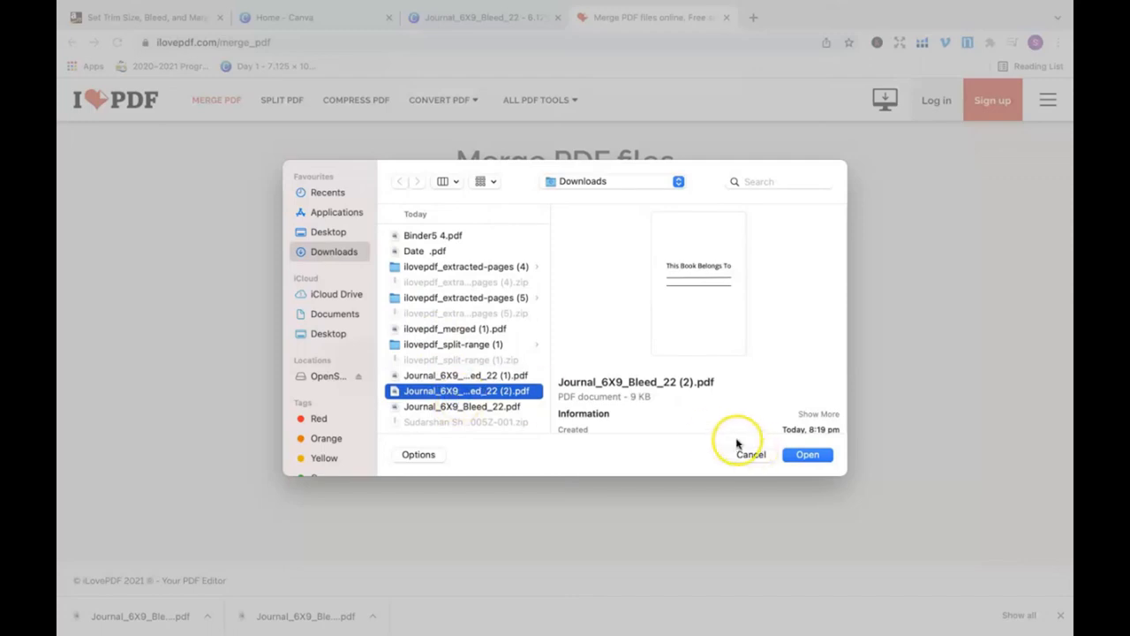
click(808, 456)
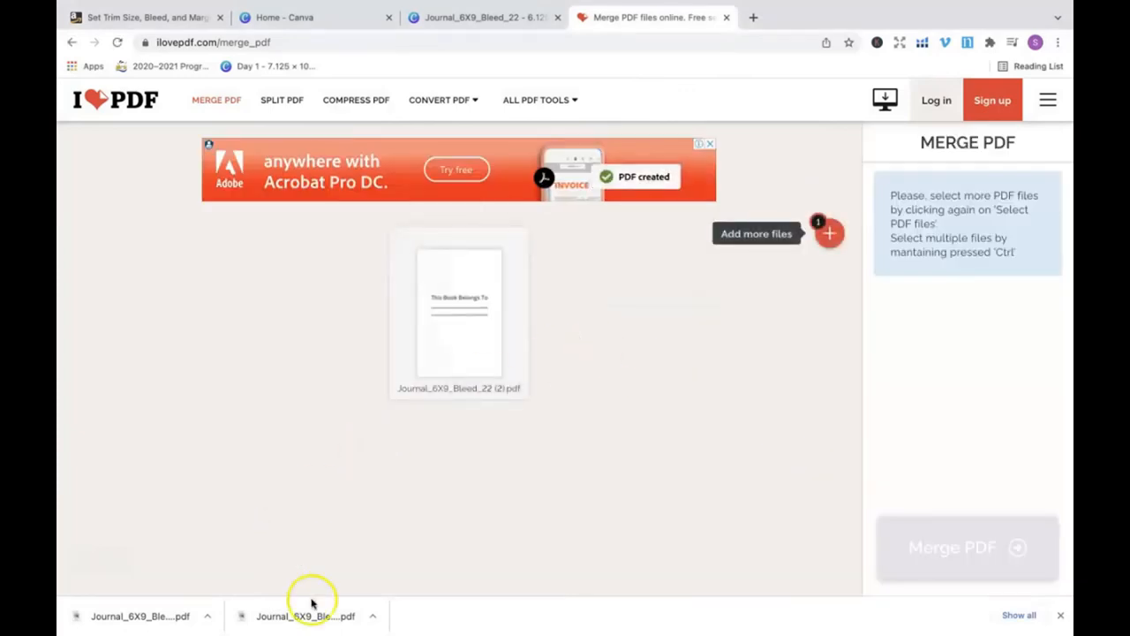
Step: Add the downloaded lined-pages file Journal_6X9_Bleed_22 (1).pdf six times after the title-page file
drag(309, 620, 553, 295)
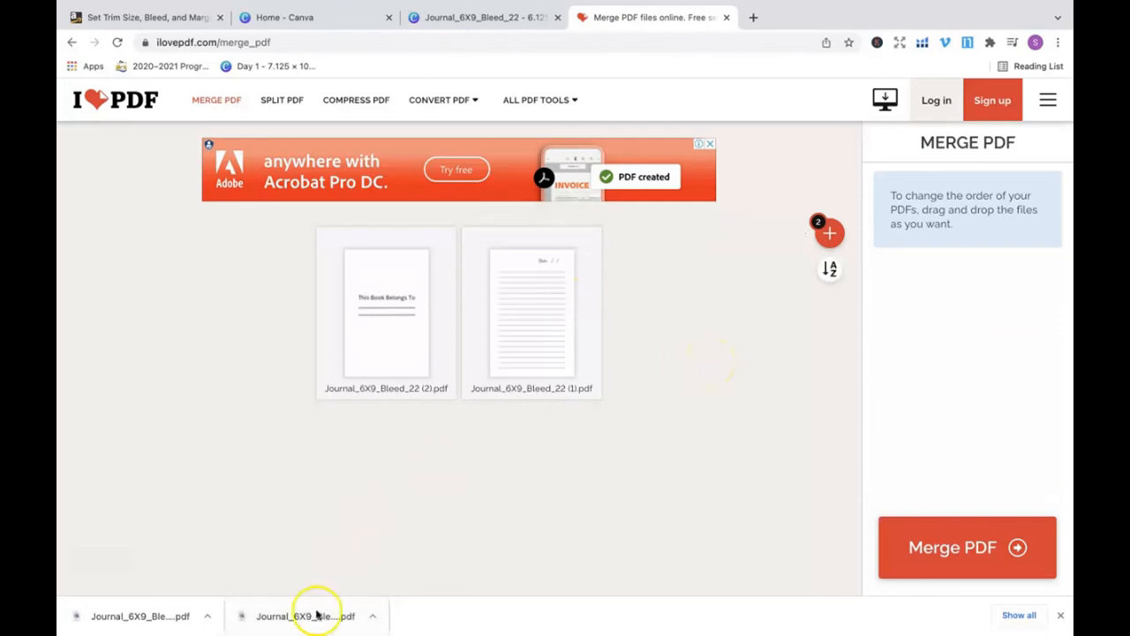
drag(303, 616, 635, 298)
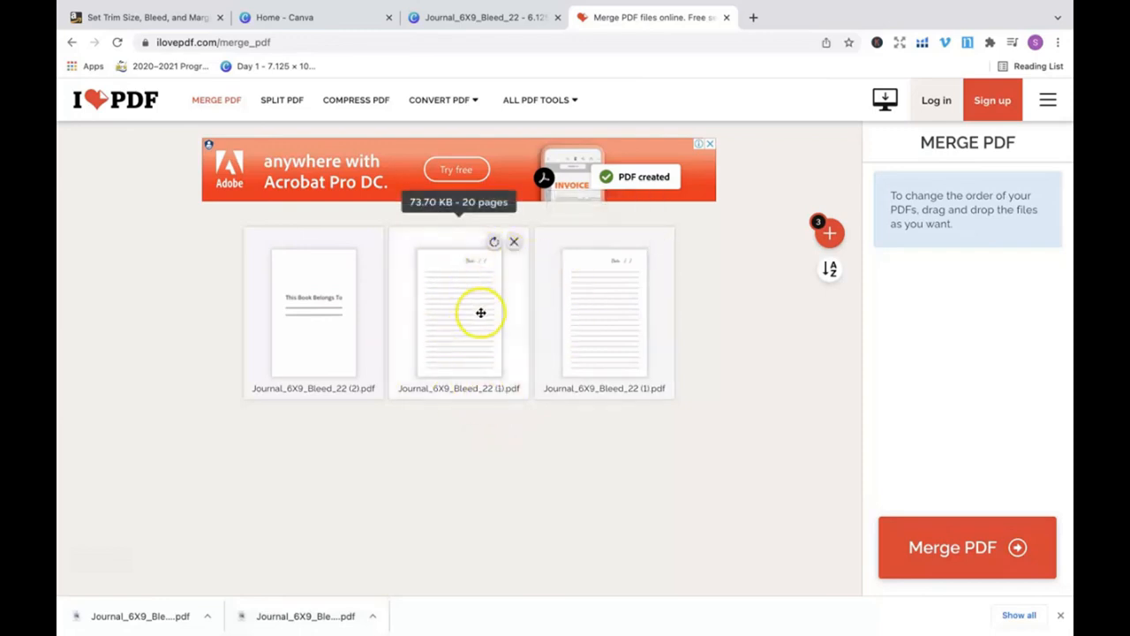
drag(291, 617, 642, 329)
drag(688, 299, 687, 300)
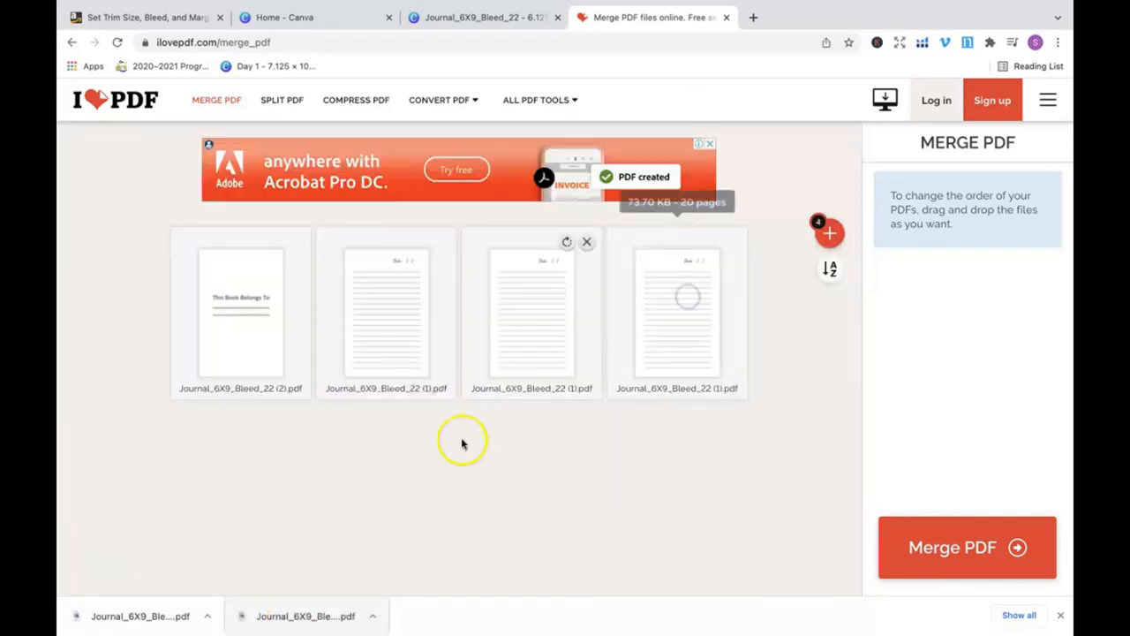
drag(306, 617, 738, 301)
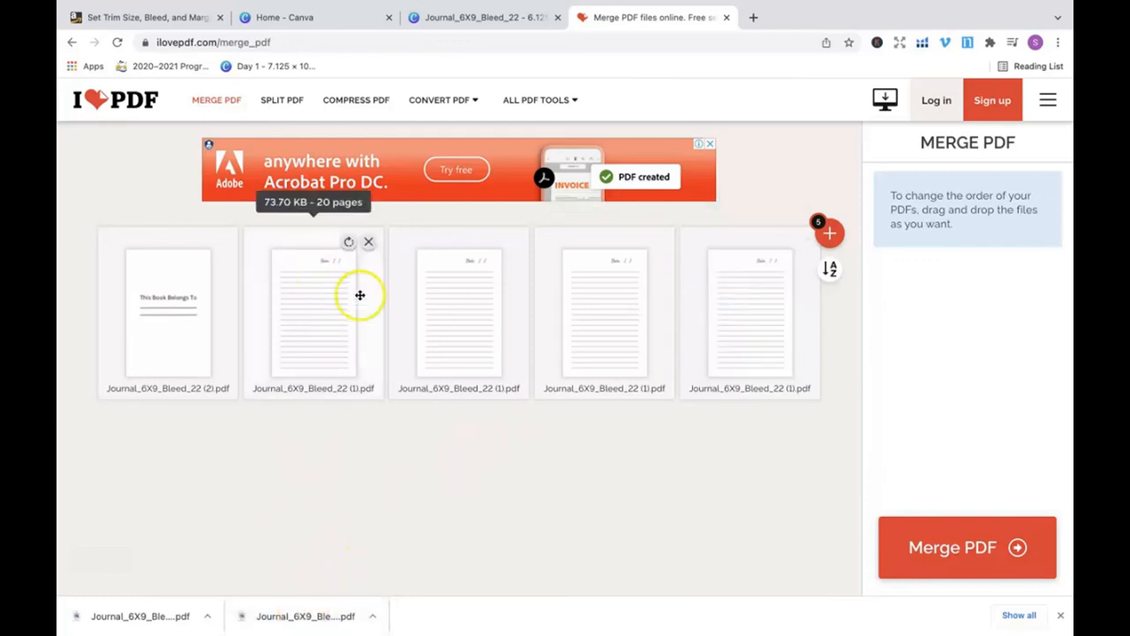
drag(296, 624, 310, 439)
drag(322, 625, 585, 474)
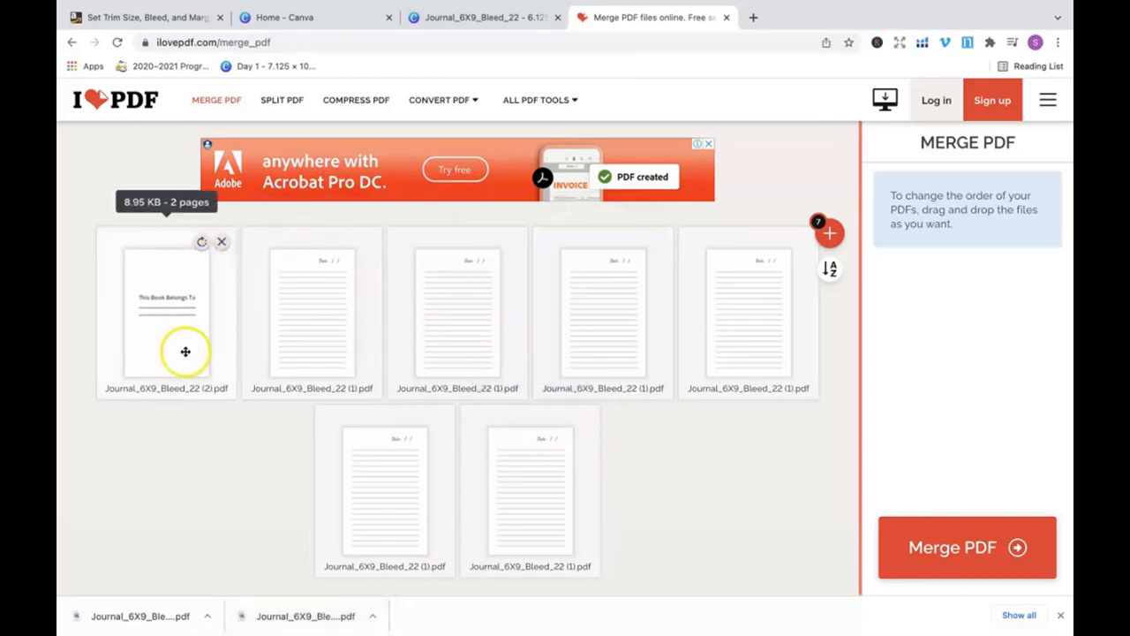
Step: Merge the seven PDF files and open the downloaded merged PDF in the browser
click(972, 542)
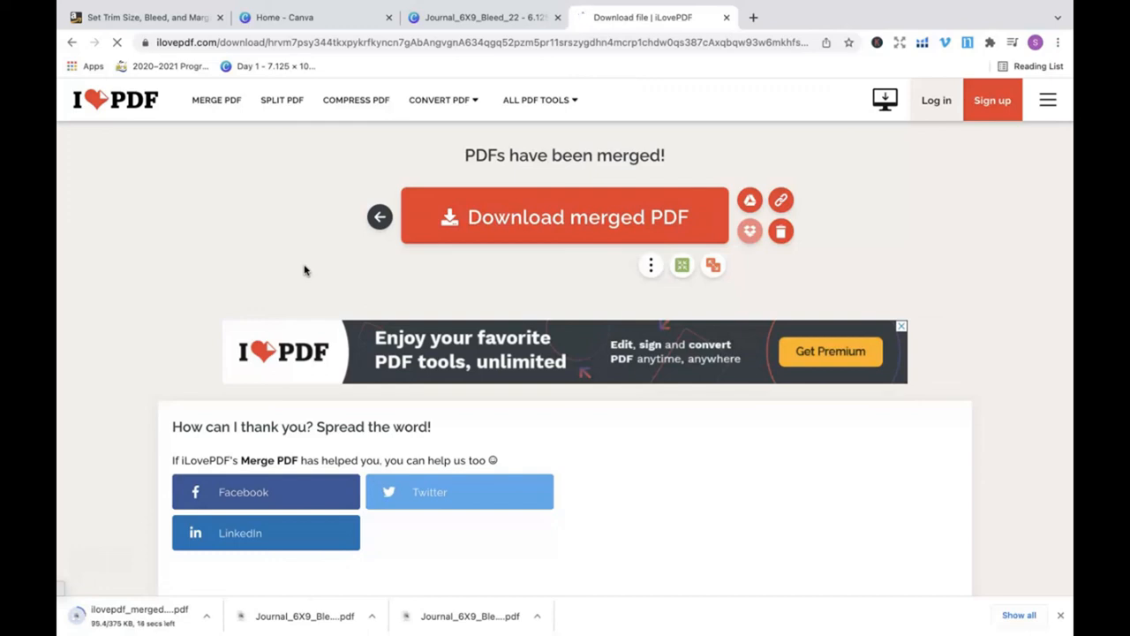
click(260, 228)
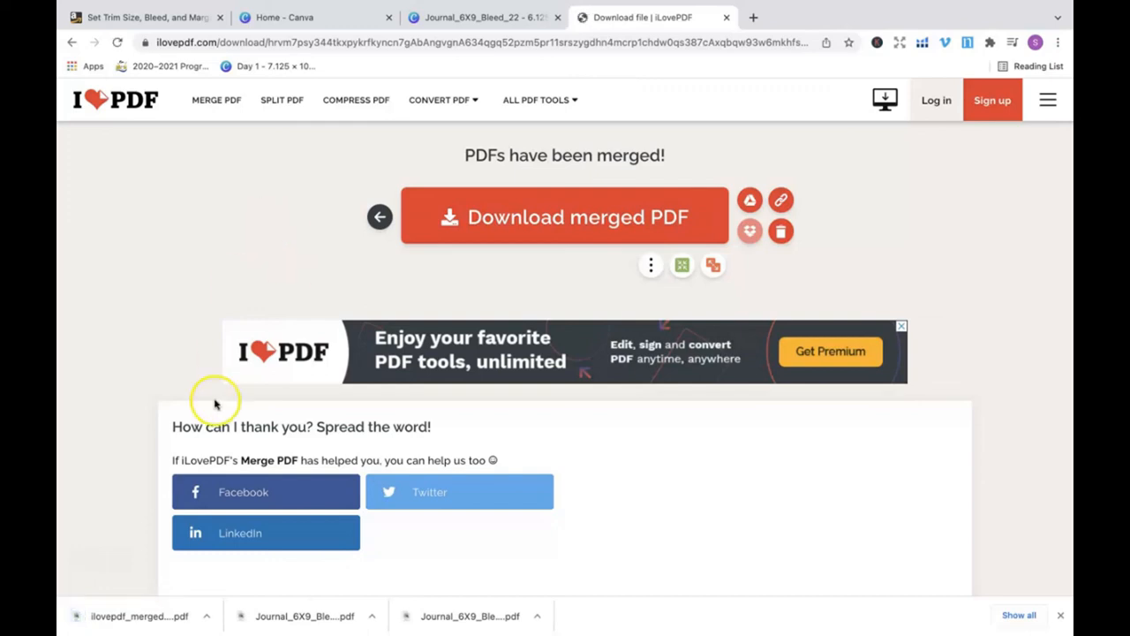
click(207, 616)
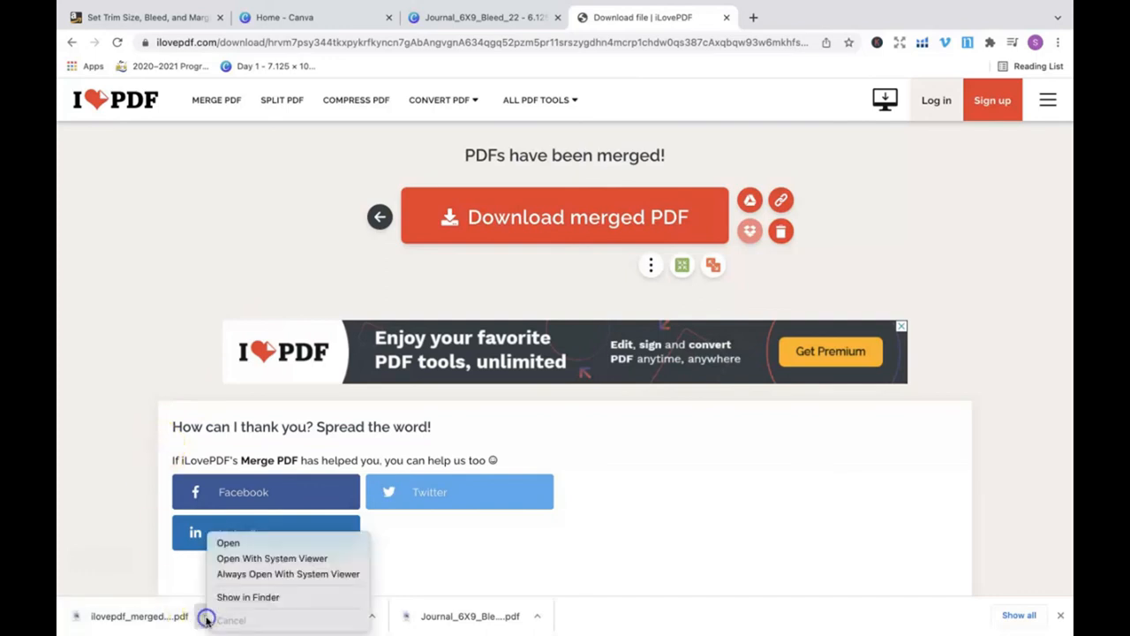
click(240, 540)
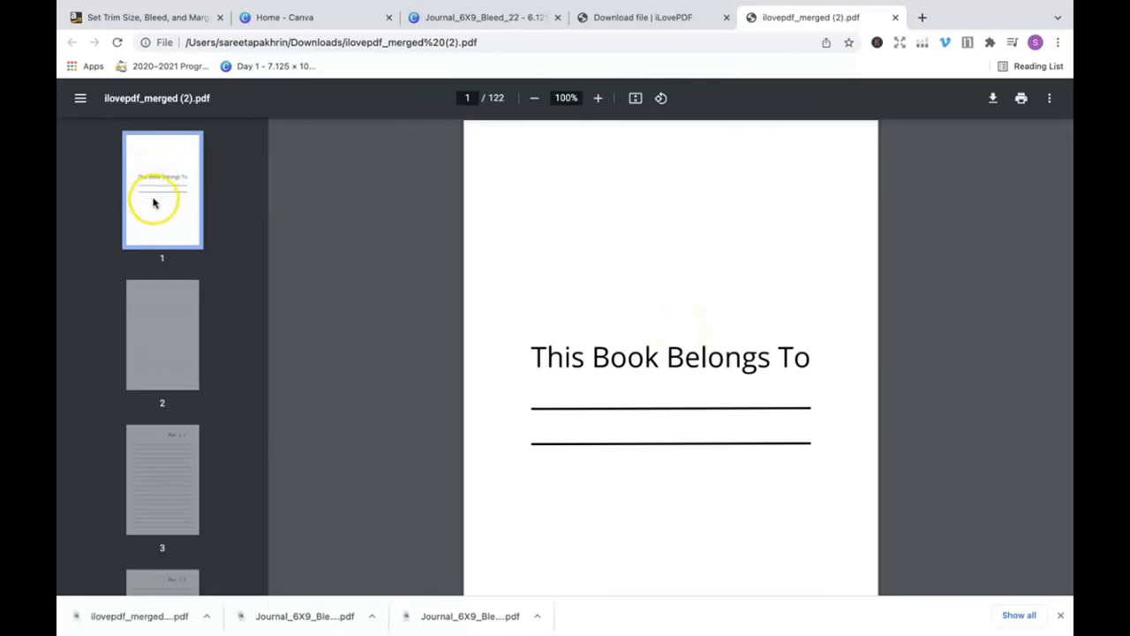
Step: Review the merged PDF from the title page through to the last lined page, checking page order and count
click(135, 345)
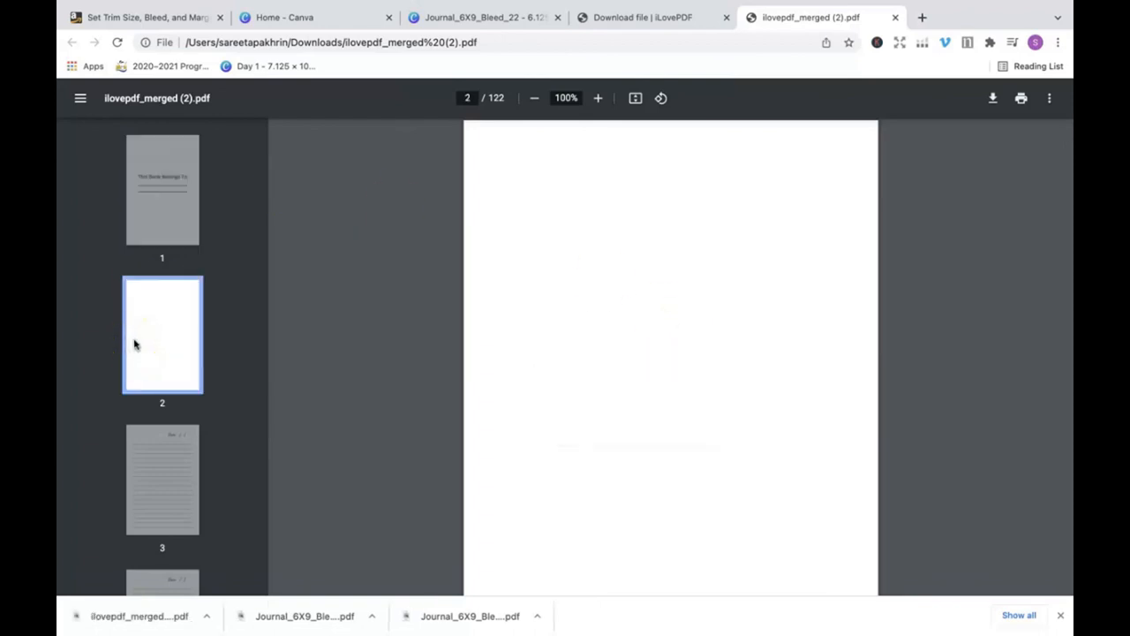
click(164, 483)
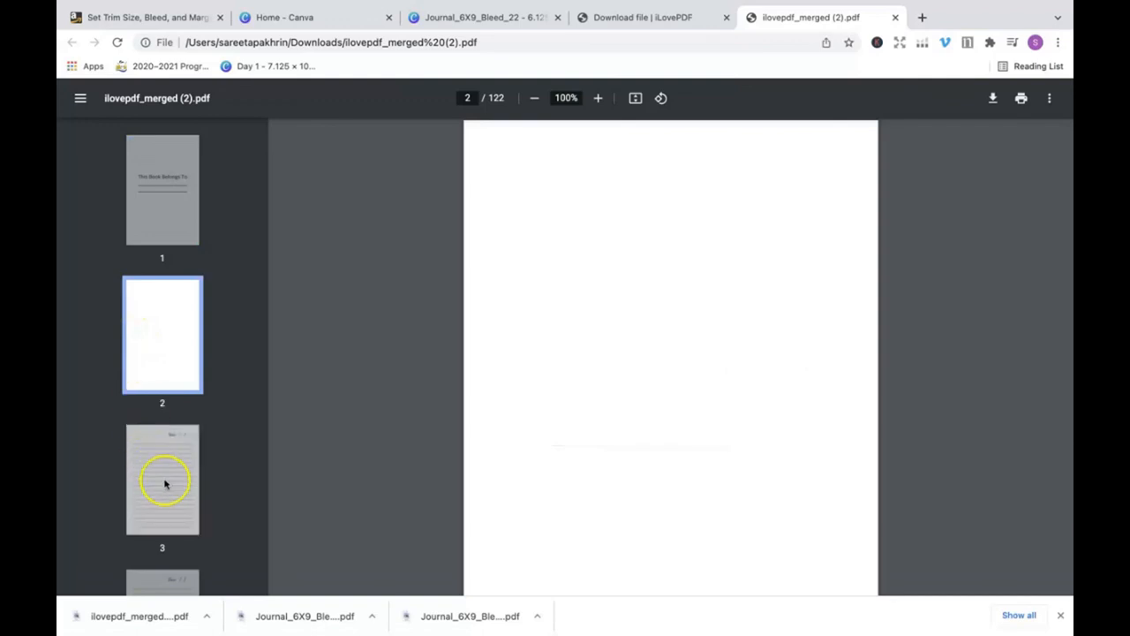
click(398, 408)
scroll(397, 409, down, 3)
scroll(397, 409, up, 2)
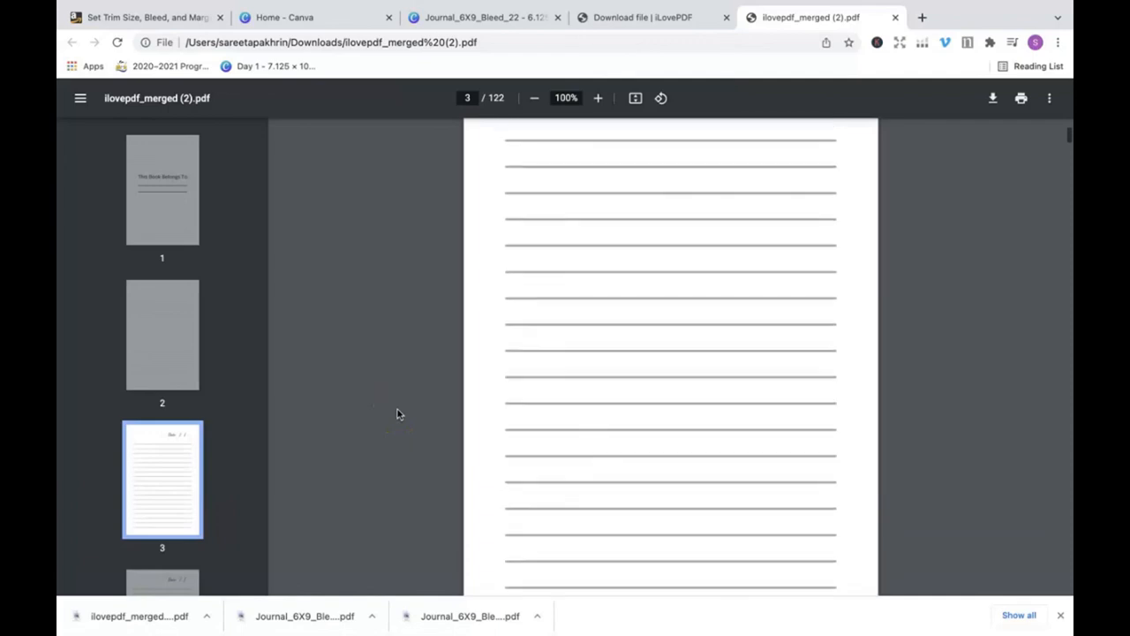
scroll(126, 489, down, 10)
scroll(128, 496, down, 20)
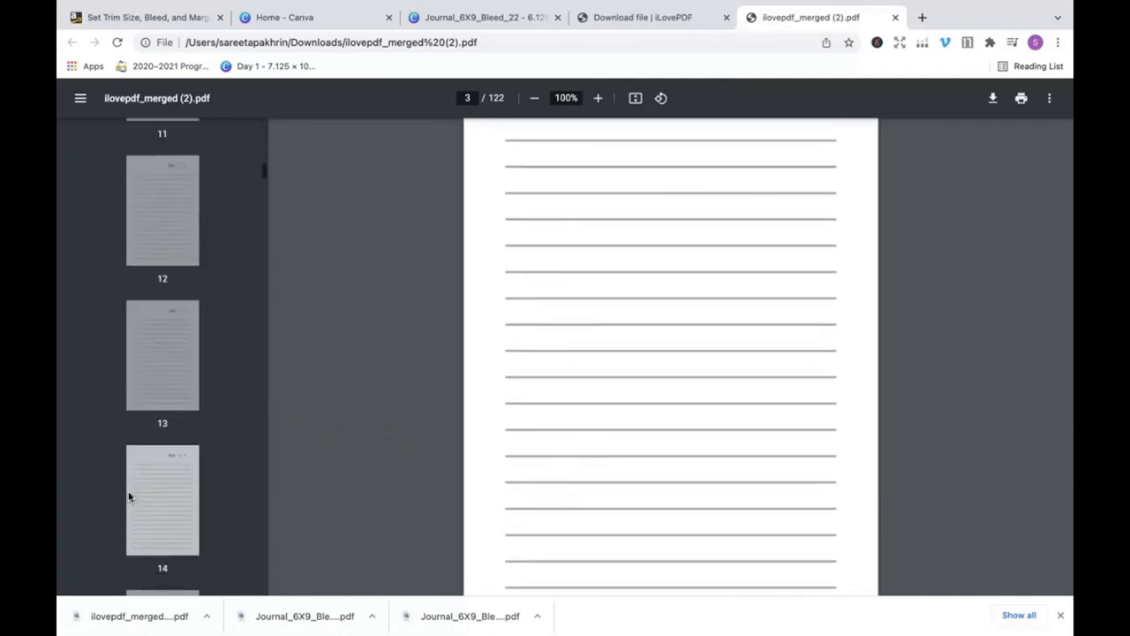
scroll(128, 496, down, 20)
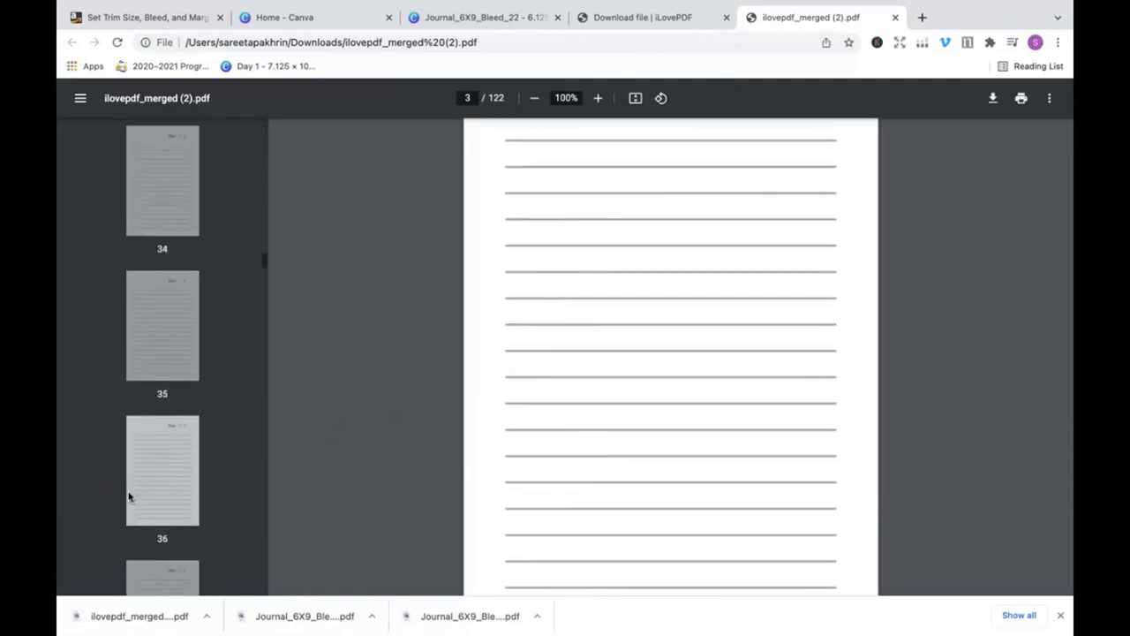
click(132, 477)
scroll(132, 477, down, 20)
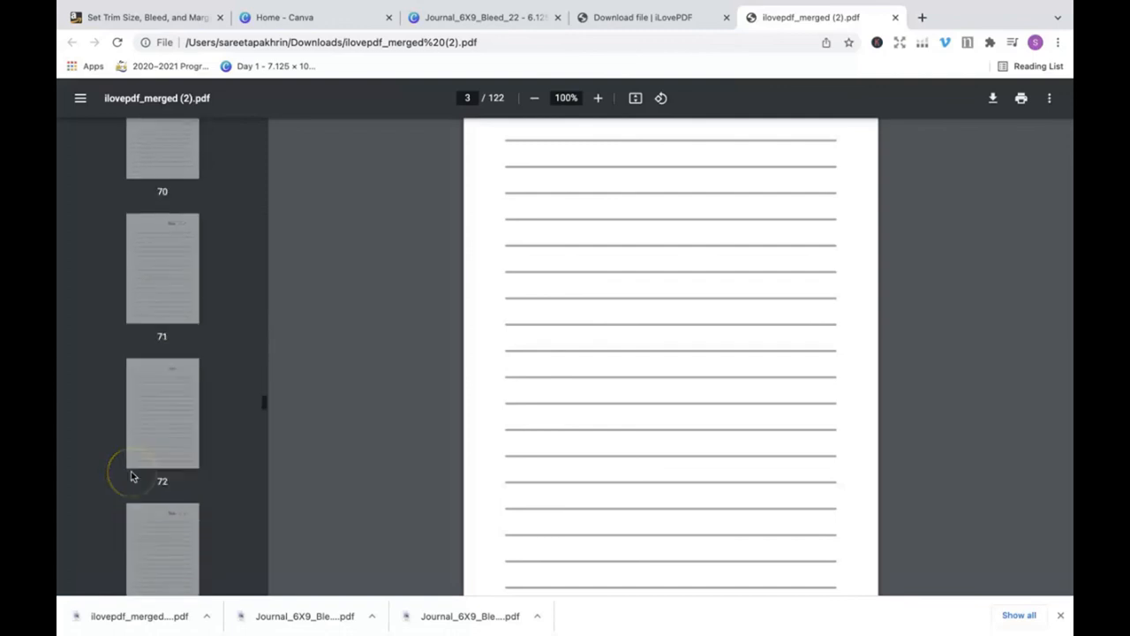
scroll(130, 477, down, 20)
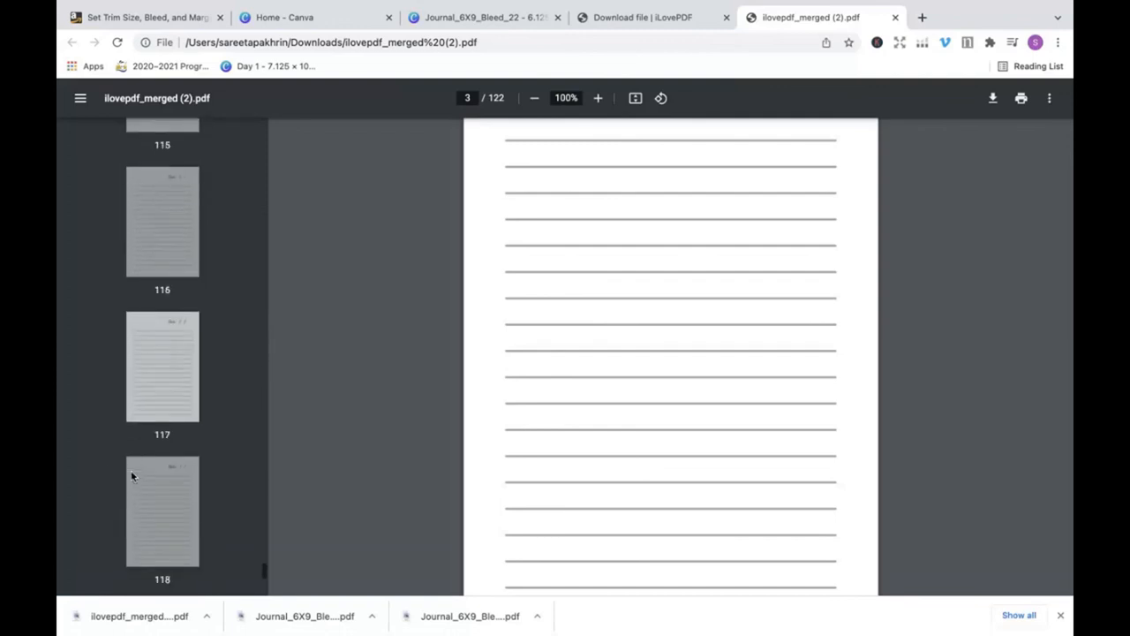
click(168, 484)
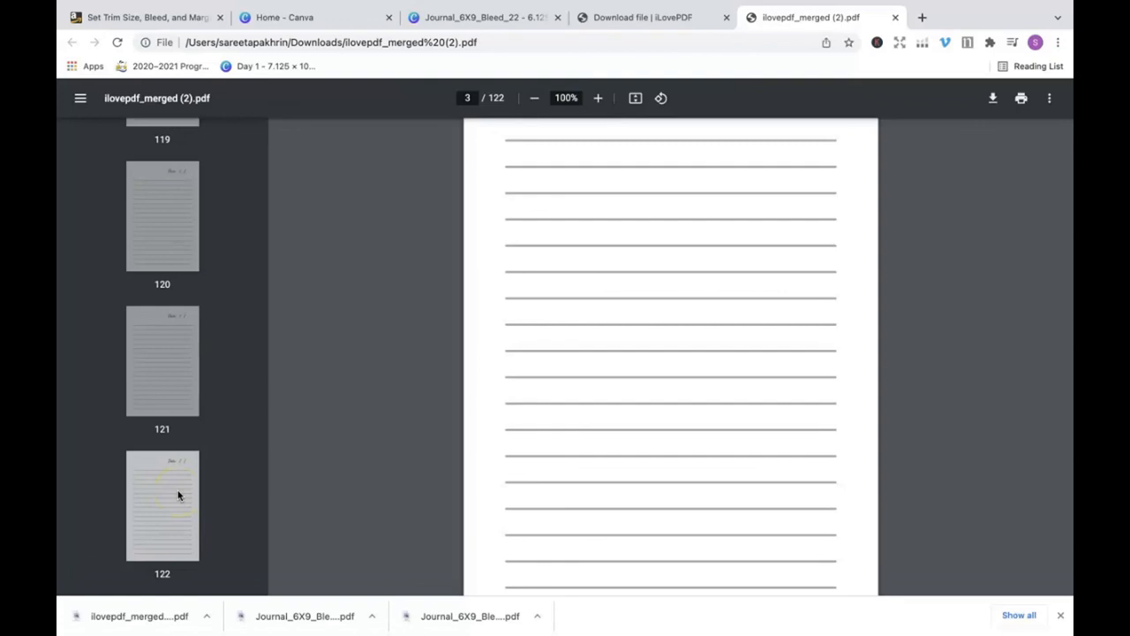
scroll(177, 496, up, 10)
click(641, 354)
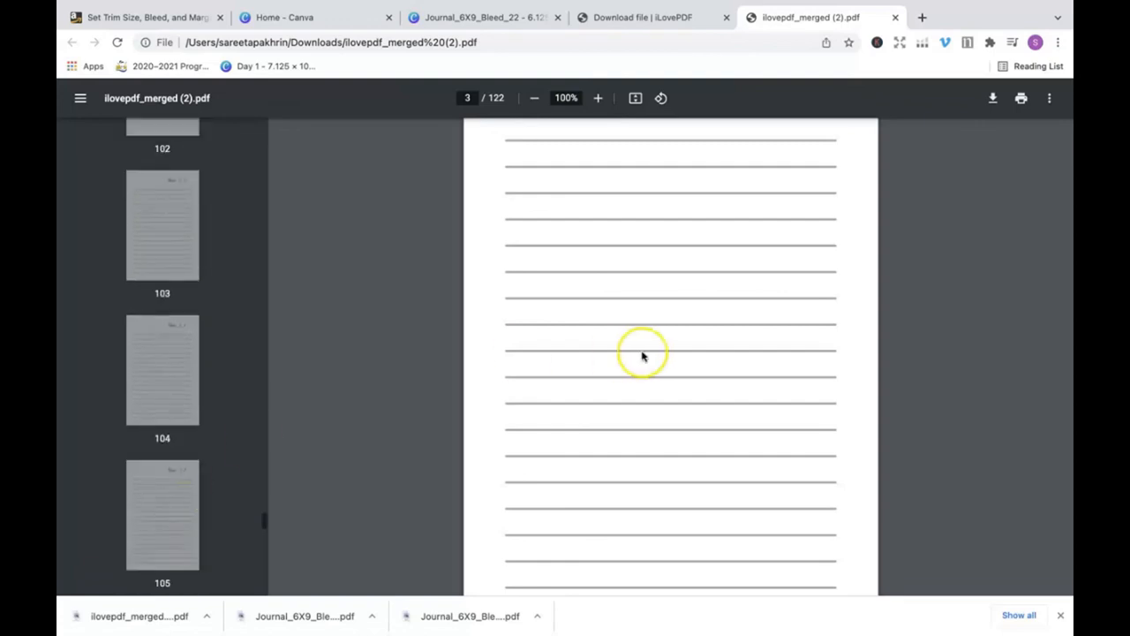
scroll(641, 353, up, 3)
scroll(642, 355, up, 15)
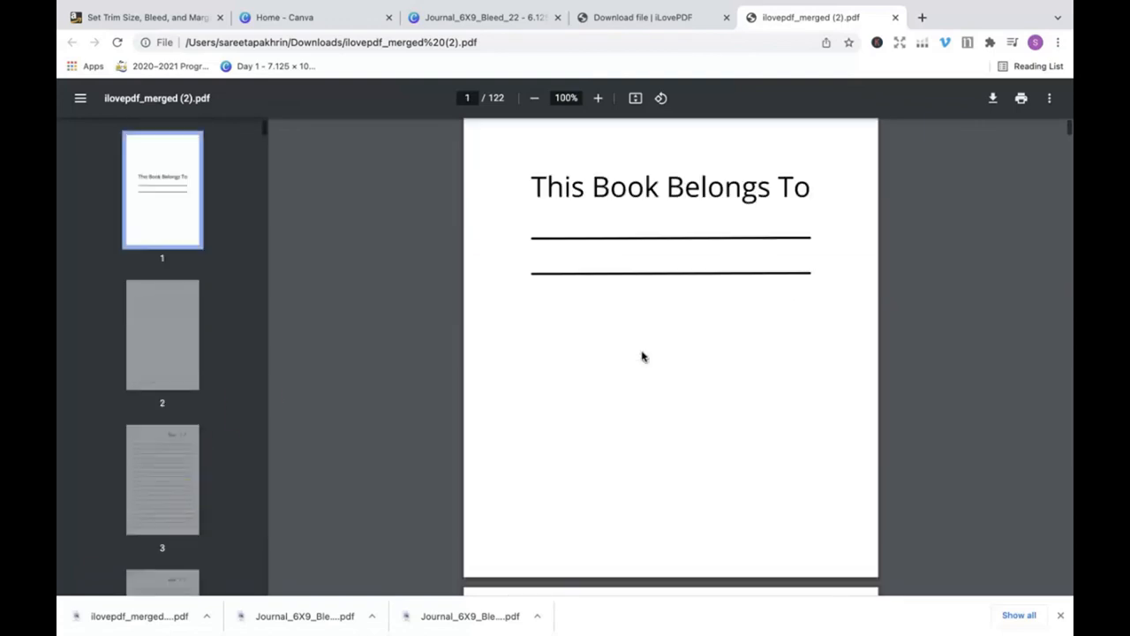